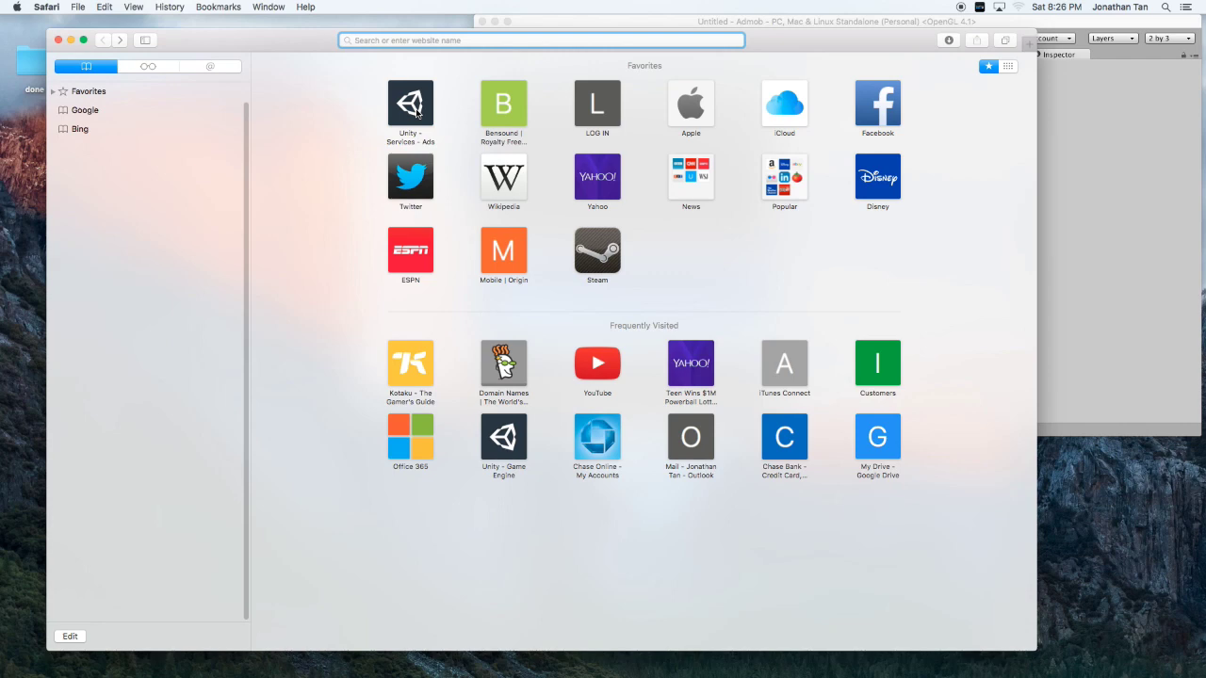
pyautogui.write('www.goo')
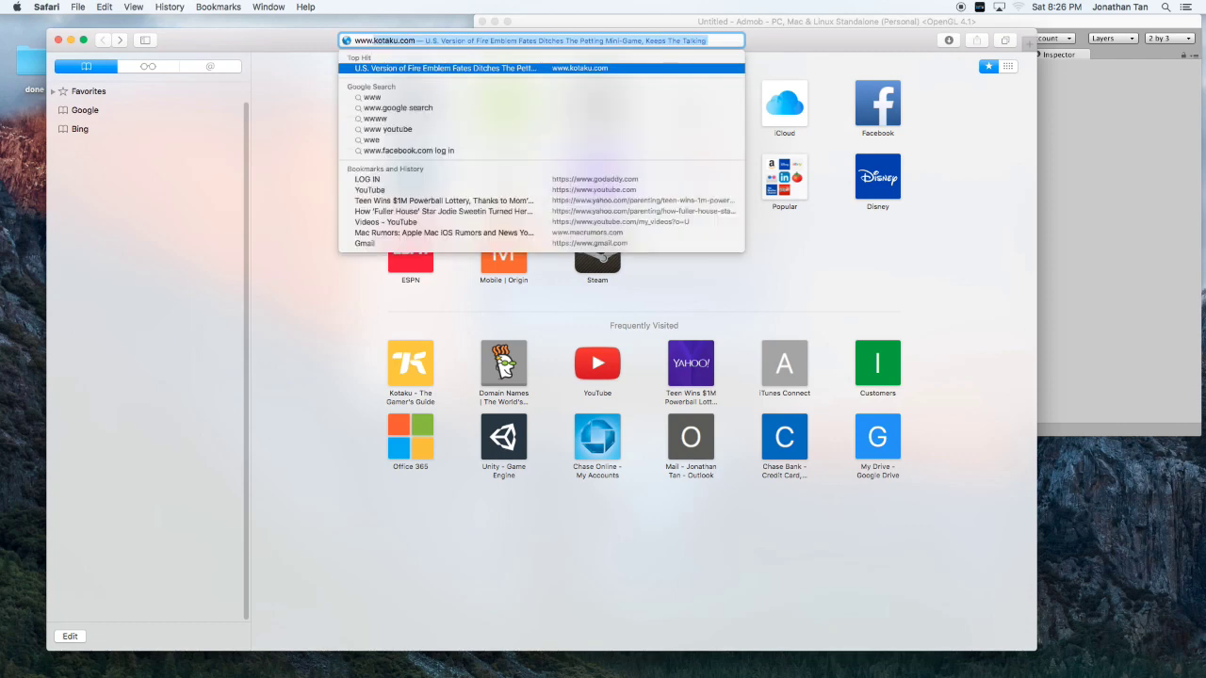
pyautogui.write('gle.com')
# Search Google for 'admob unity3d' and open the googleads-mobile-unity GitHub repository result.
pyautogui.press('Return')
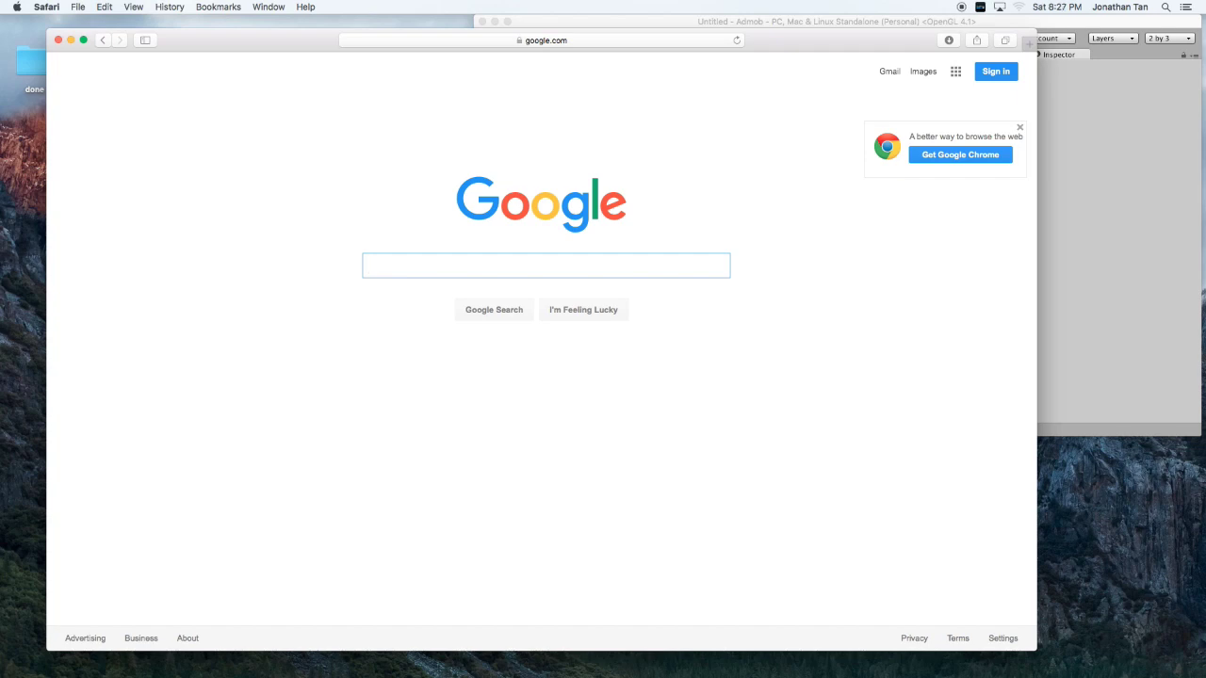
pyautogui.write('admob')
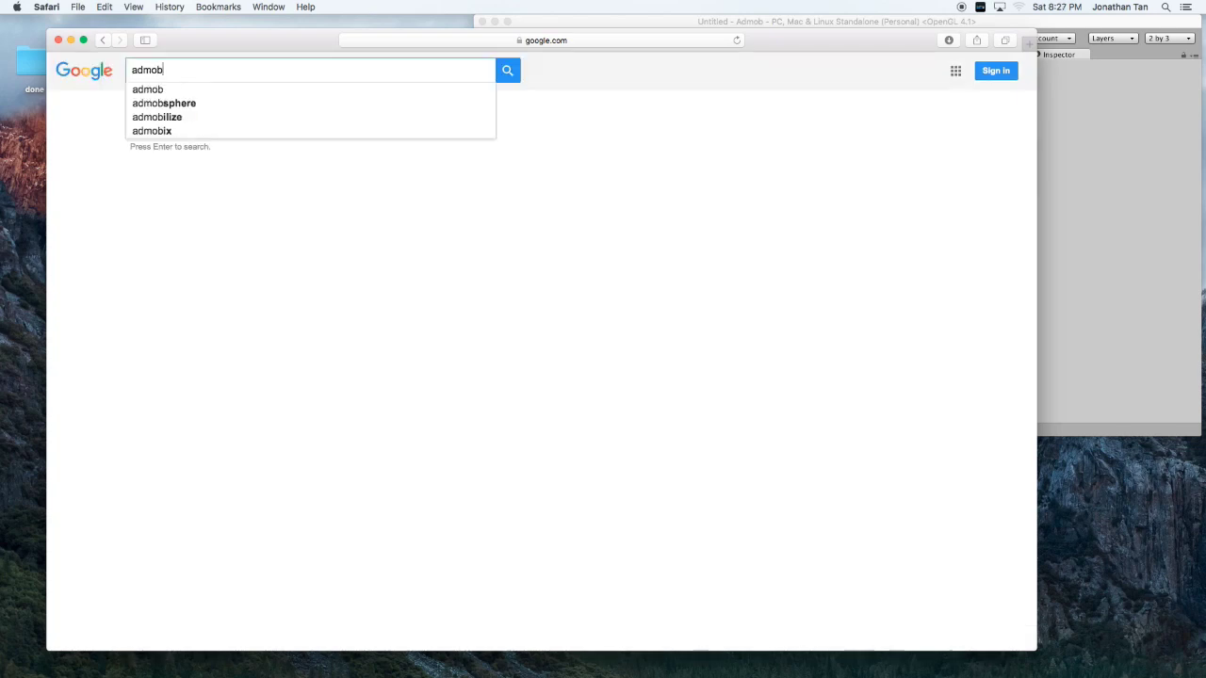
pyautogui.write(' unity3d')
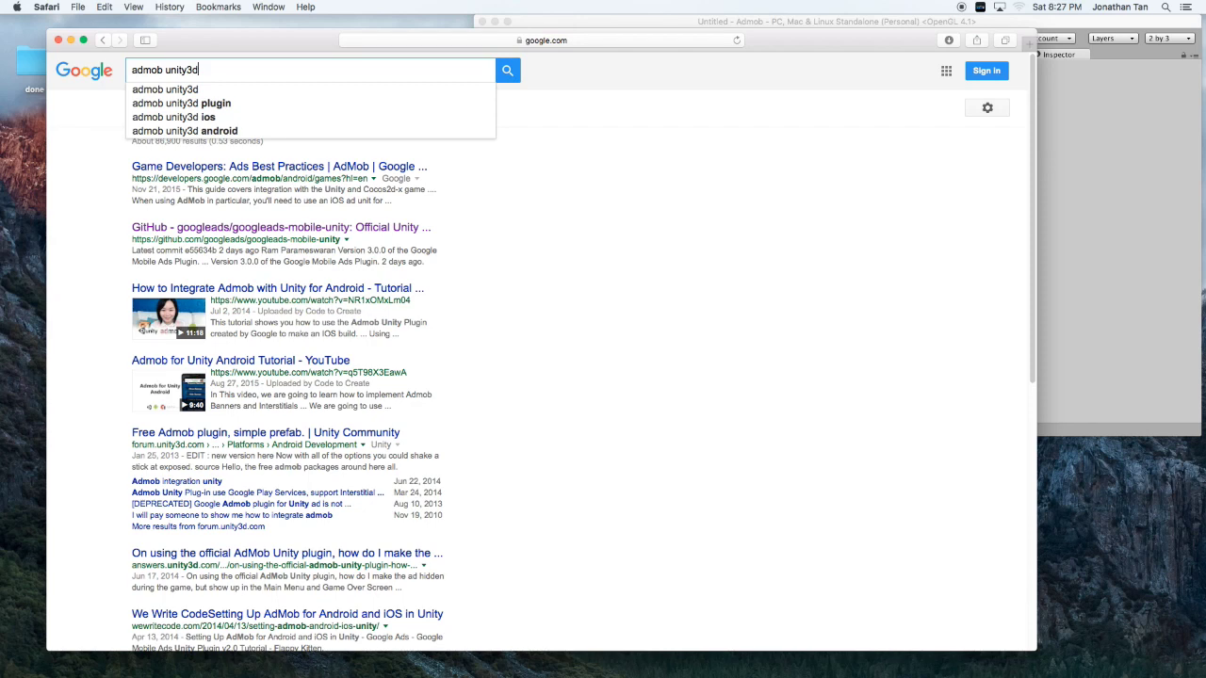
pyautogui.press('Return')
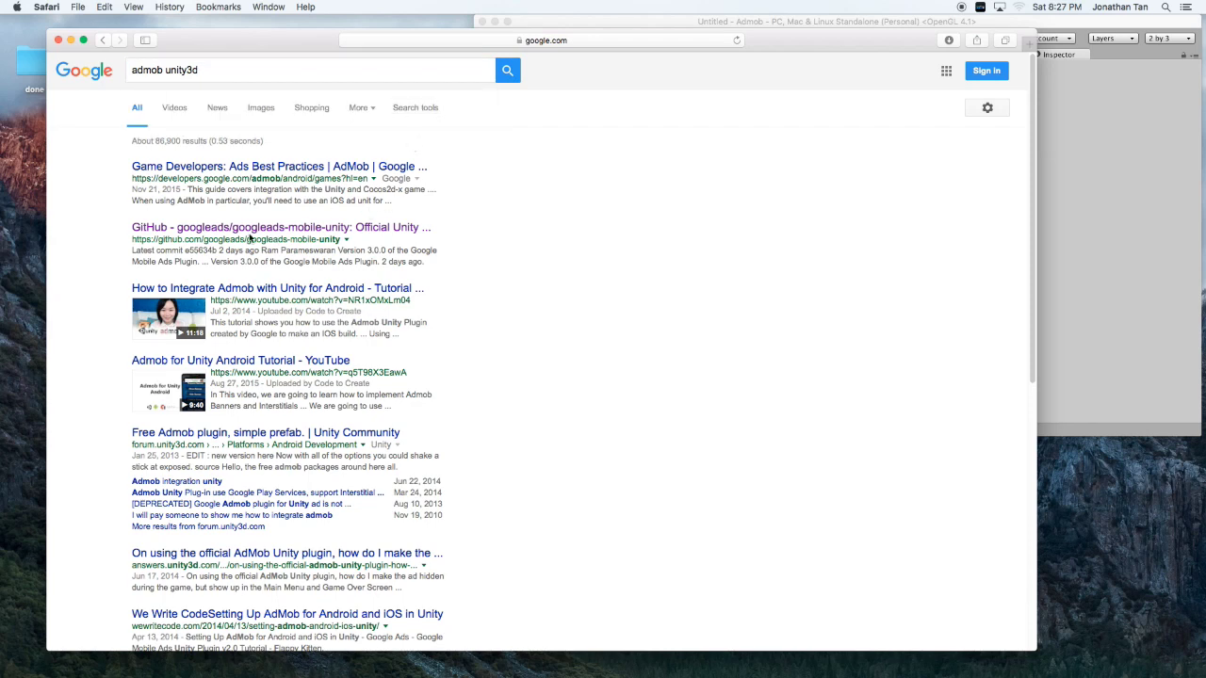
pyautogui.click(150, 232)
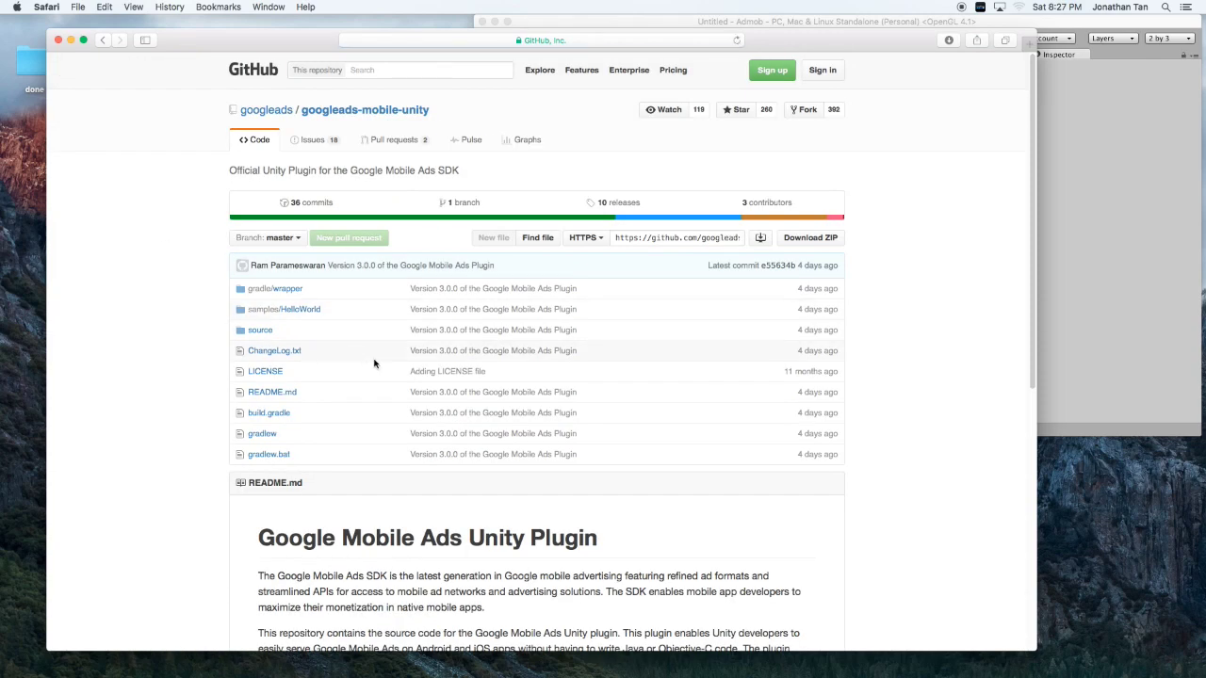
# Scroll to the README's Downloads section and open the plugin's releases page.
pyautogui.scroll(-5, 378, 374)
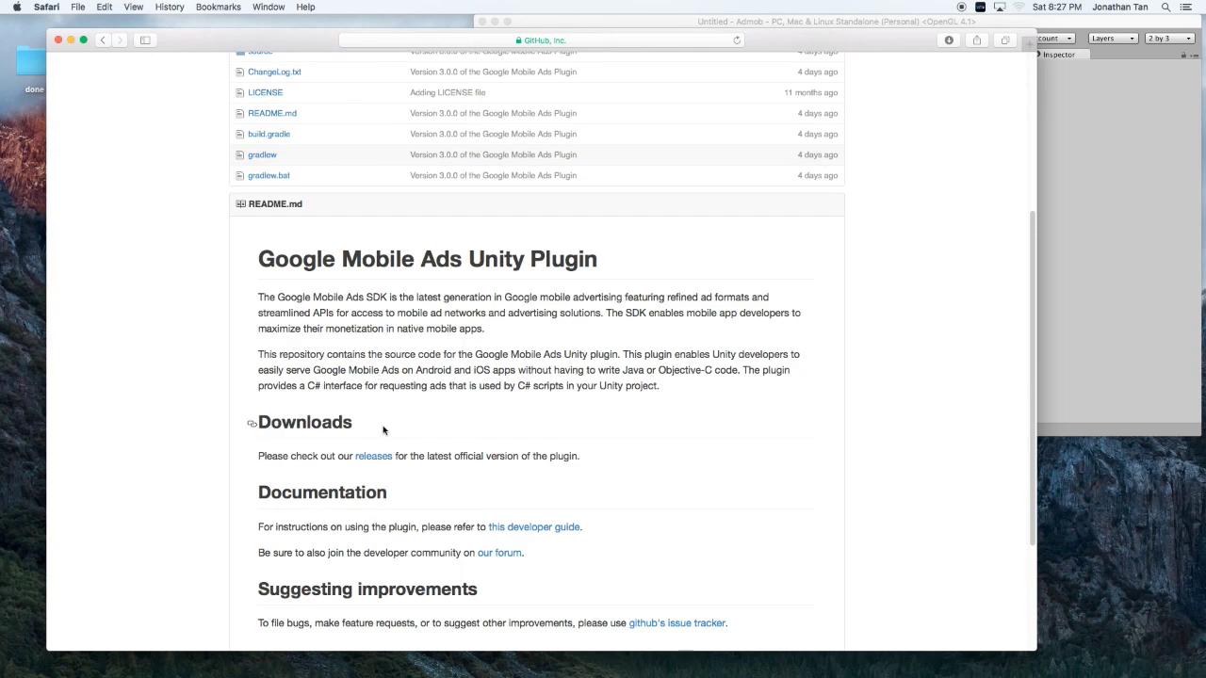
pyautogui.click(373, 457)
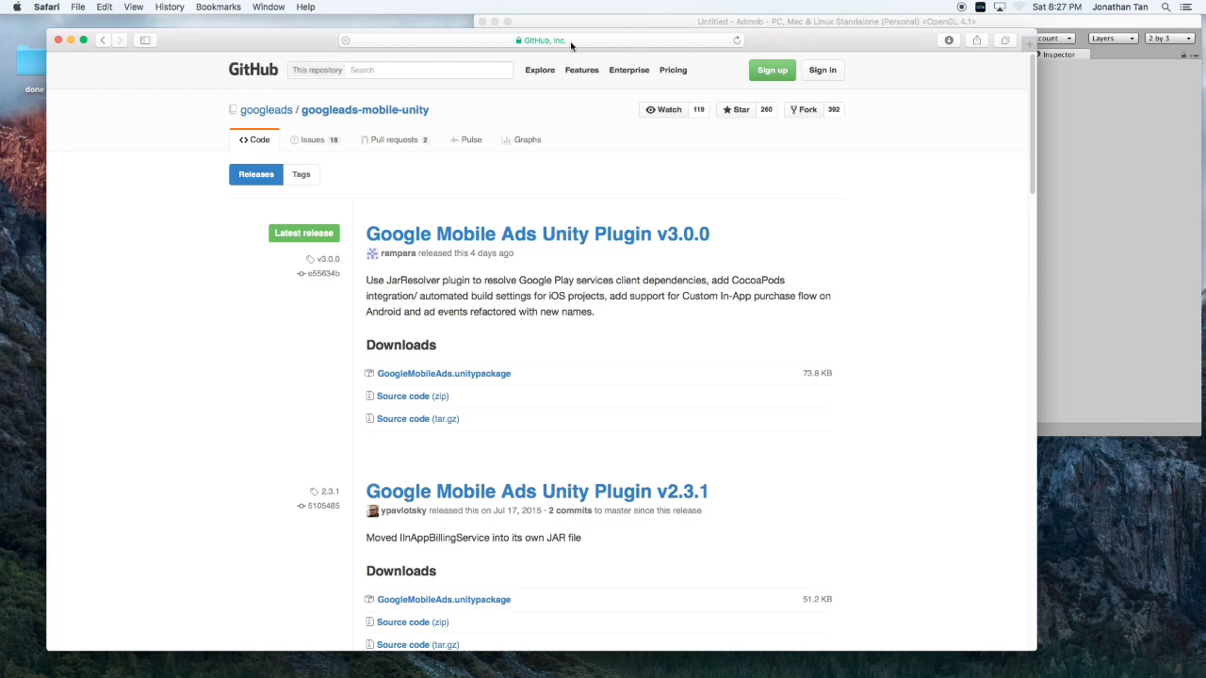
# Search Google for 'admob framework ios' and open the 'Google Mobile Ads SDK | AdMob for iOS' page.
pyautogui.click(599, 41)
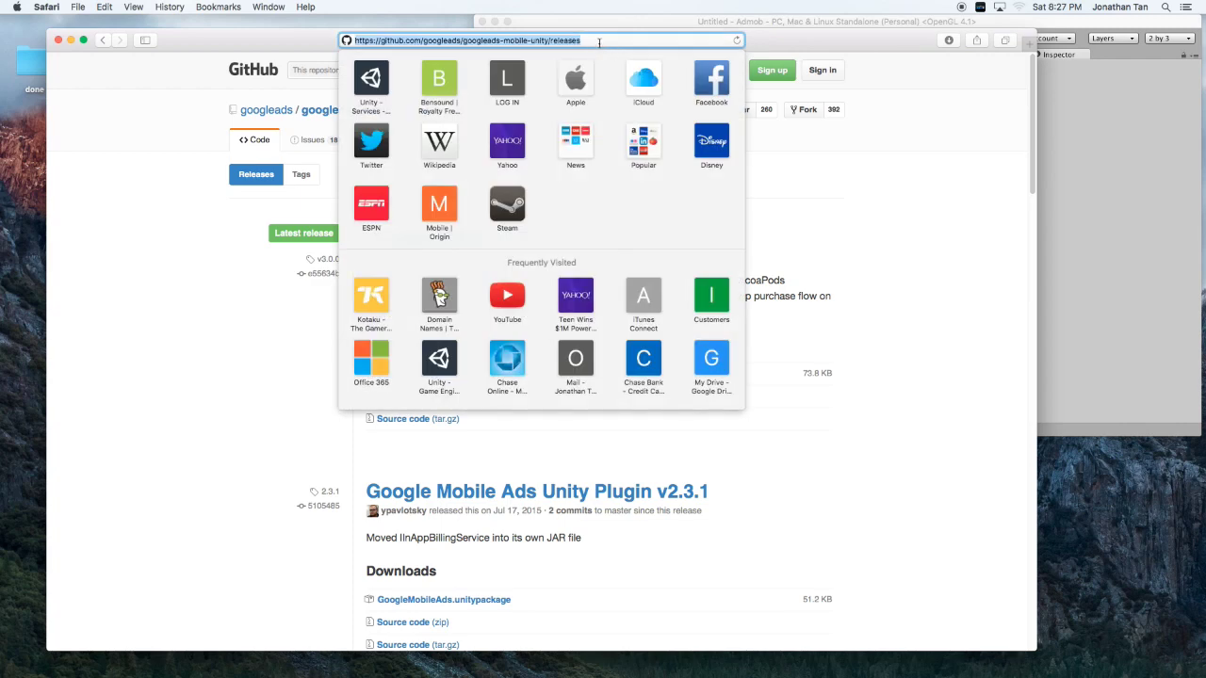
pyautogui.write('google.com')
pyautogui.press('Return')
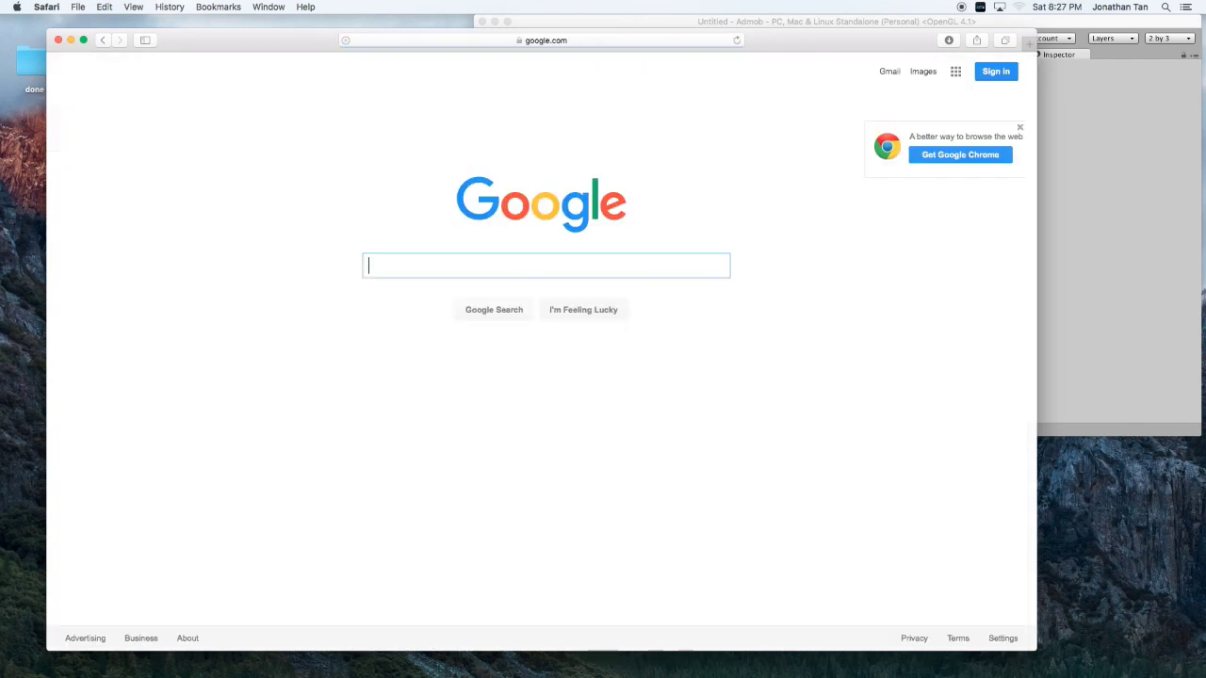
pyautogui.write('admin')
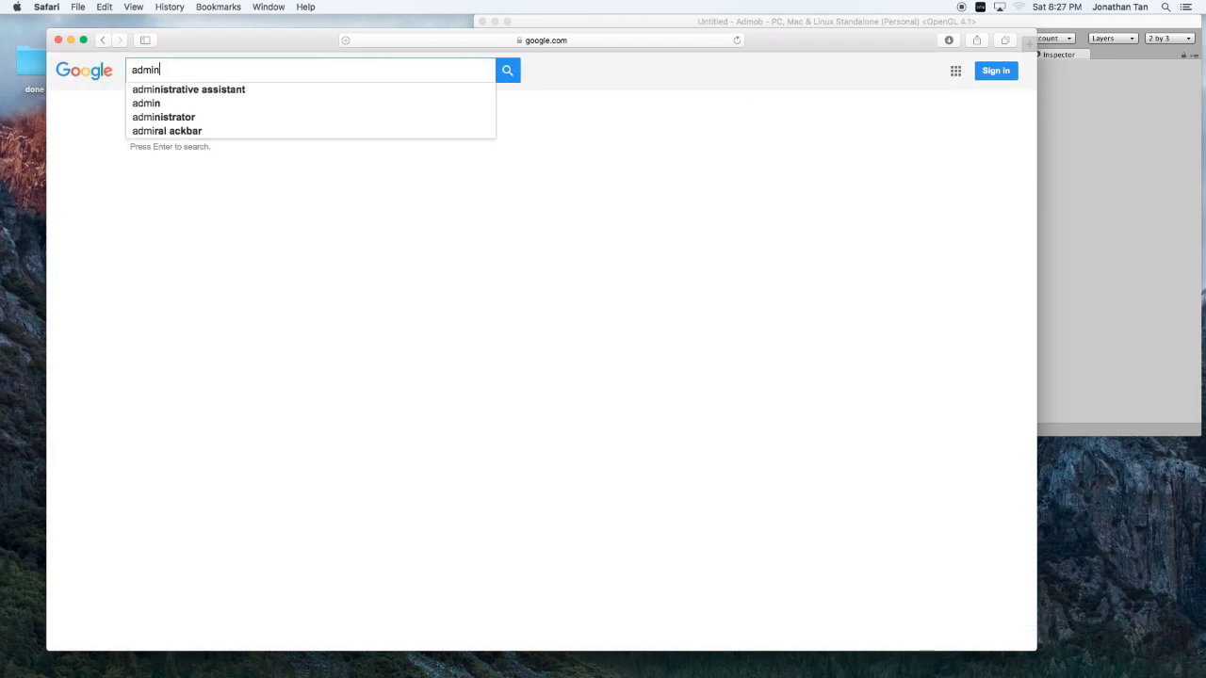
pyautogui.press('BackSpace')
pyautogui.press('BackSpace')
pyautogui.press('BackSpace')
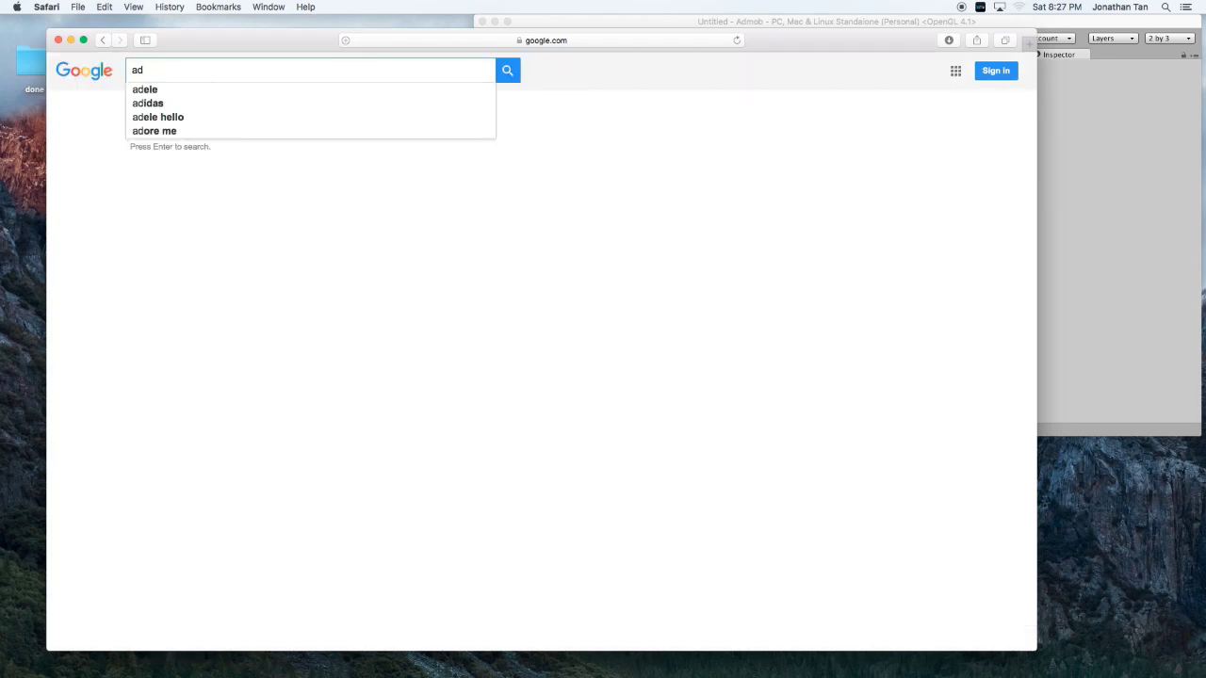
pyautogui.write('mob fra')
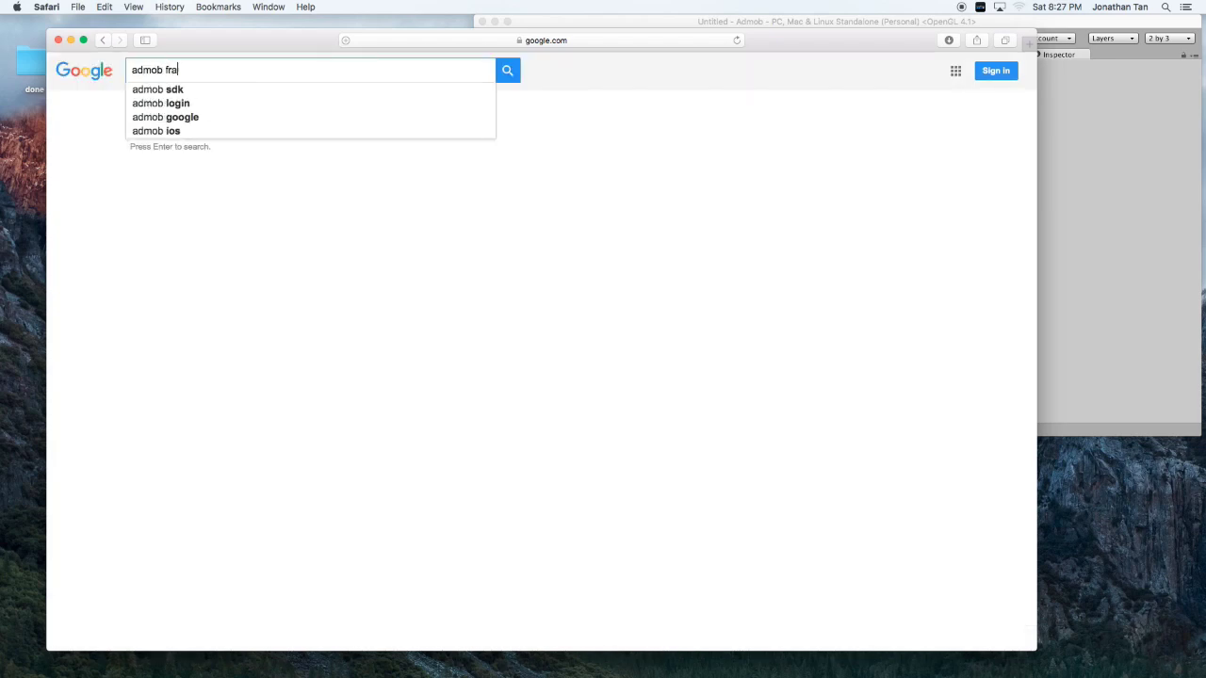
pyautogui.write('me')
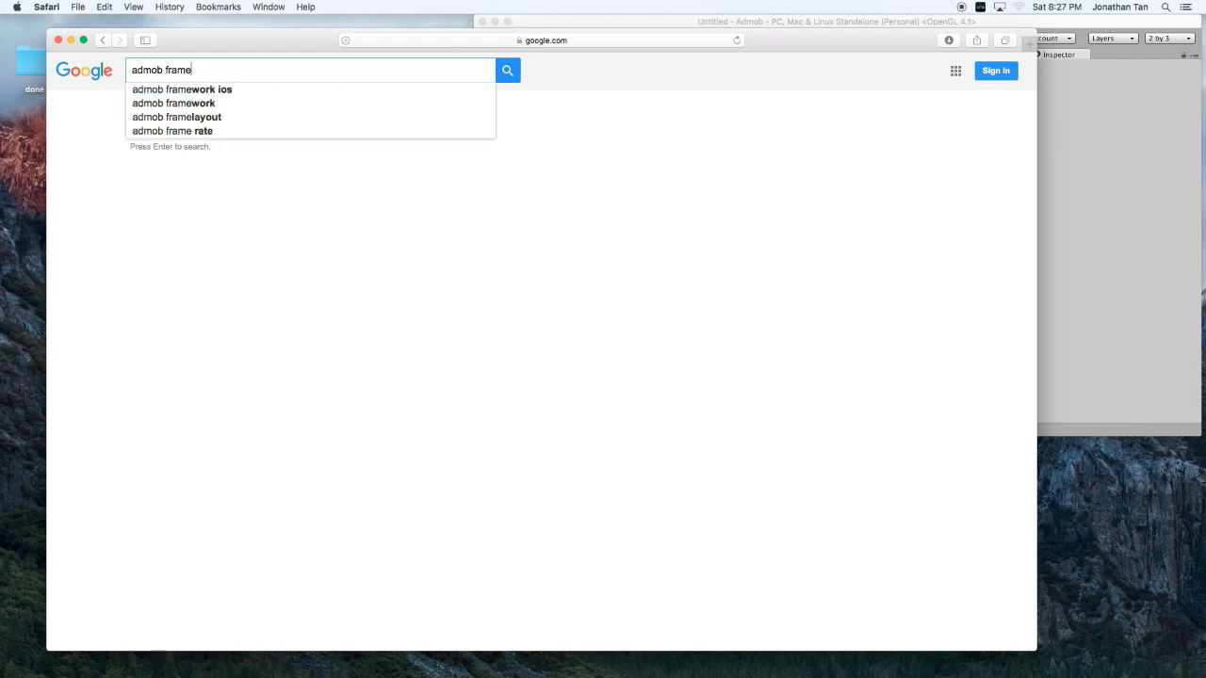
pyautogui.press('Down')
pyautogui.press('Return')
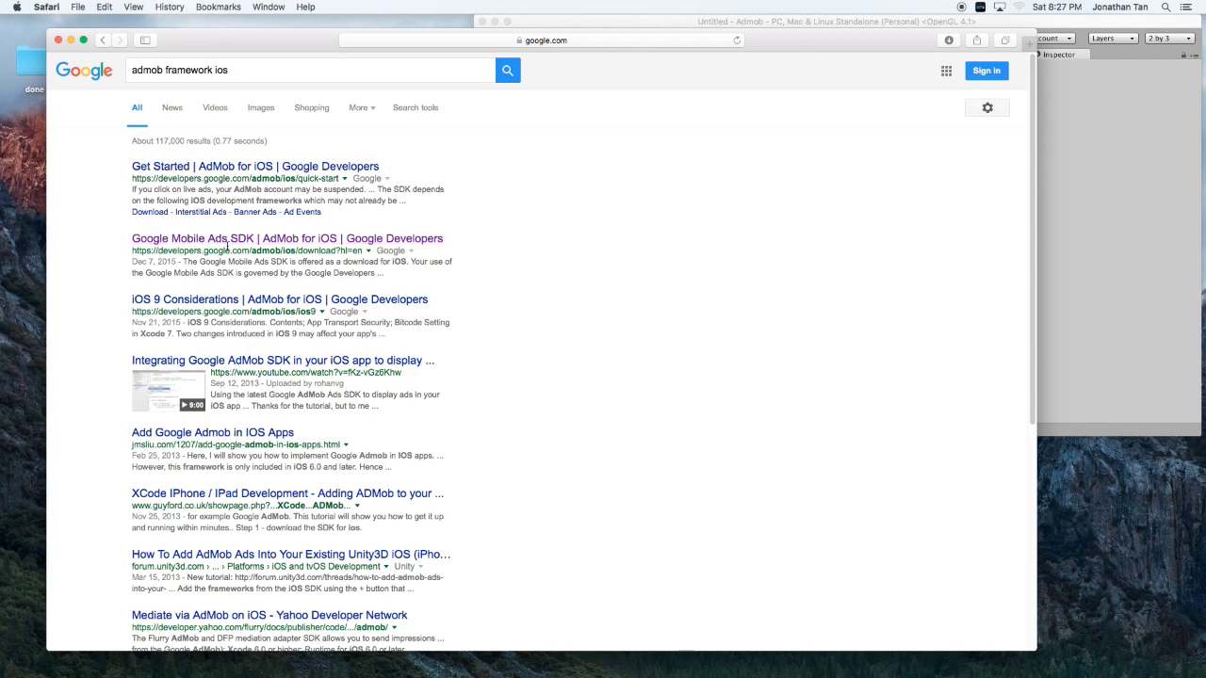
pyautogui.click(335, 242)
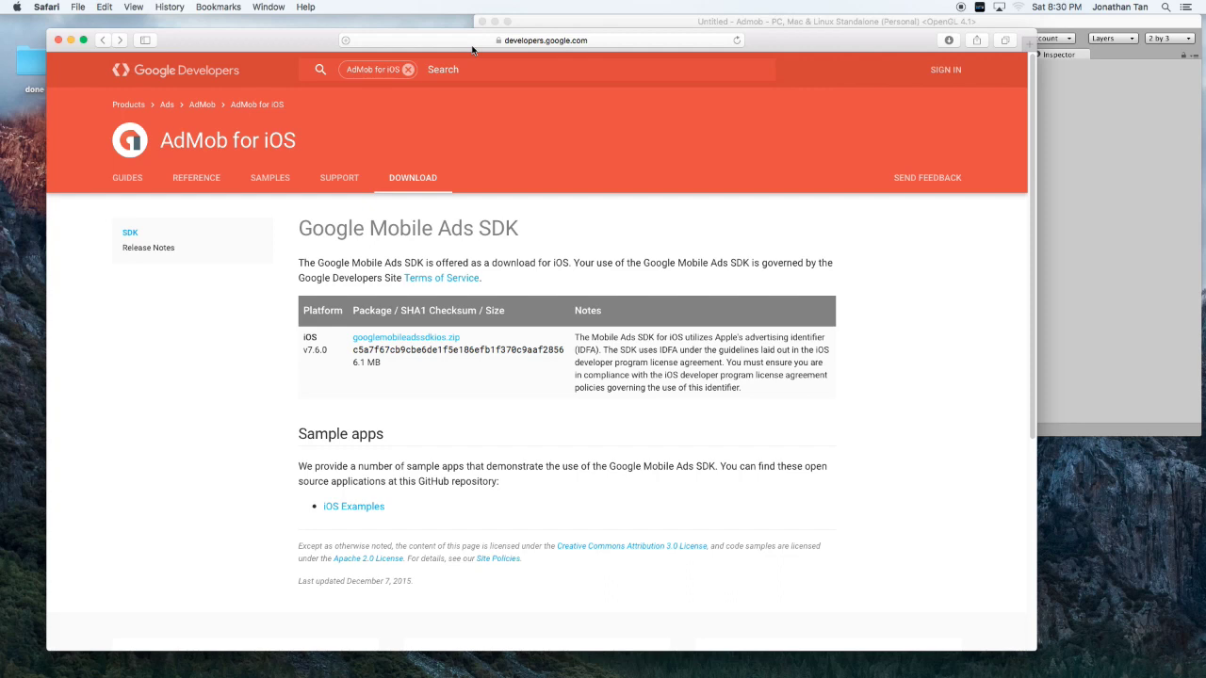
# Go to admob.com and sign into the AdMob account dashboard.
pyautogui.click(472, 43)
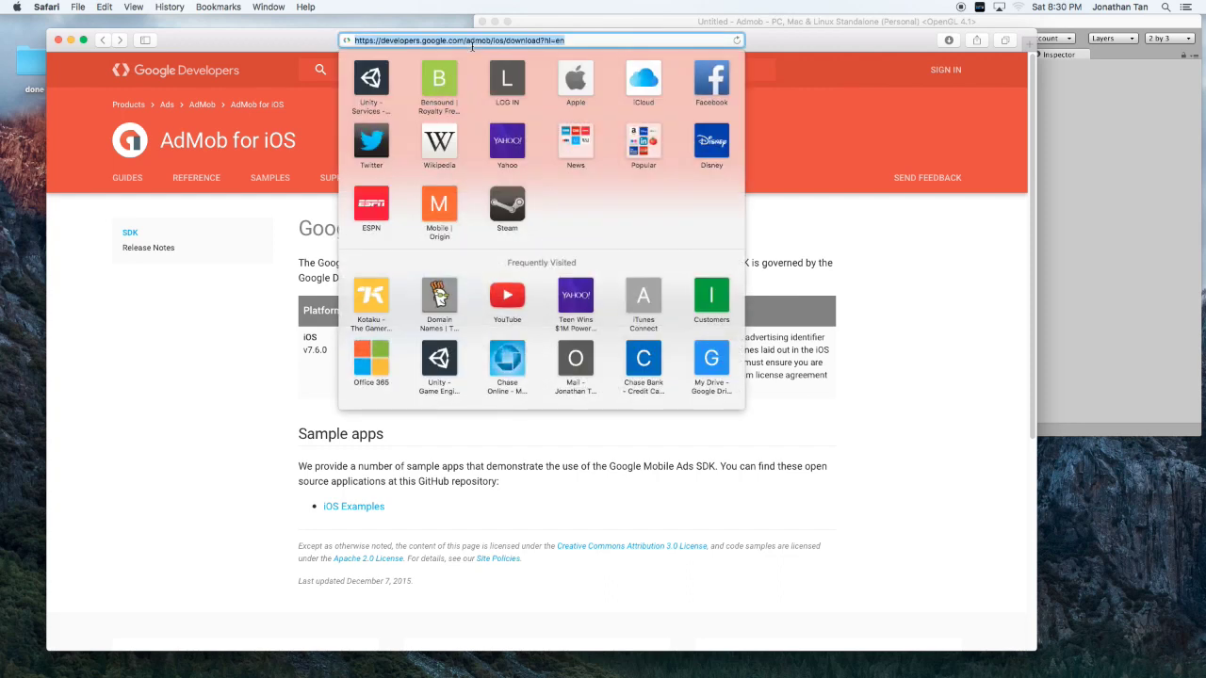
pyautogui.write('admob.com')
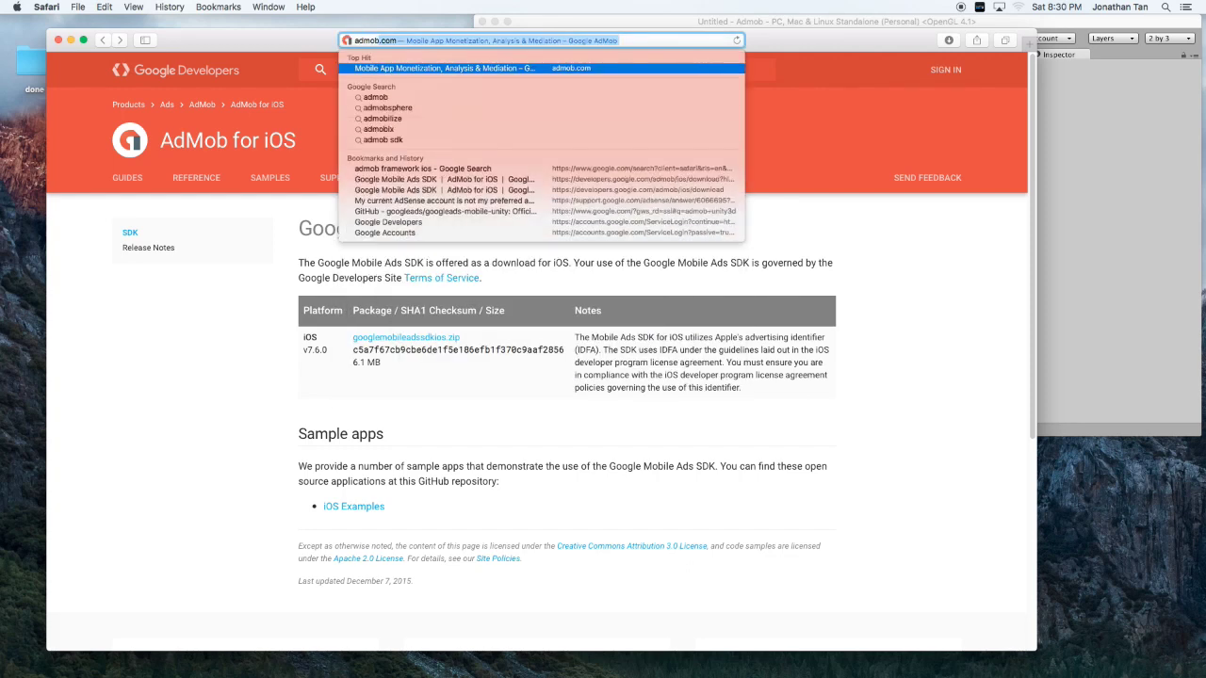
pyautogui.press('Return')
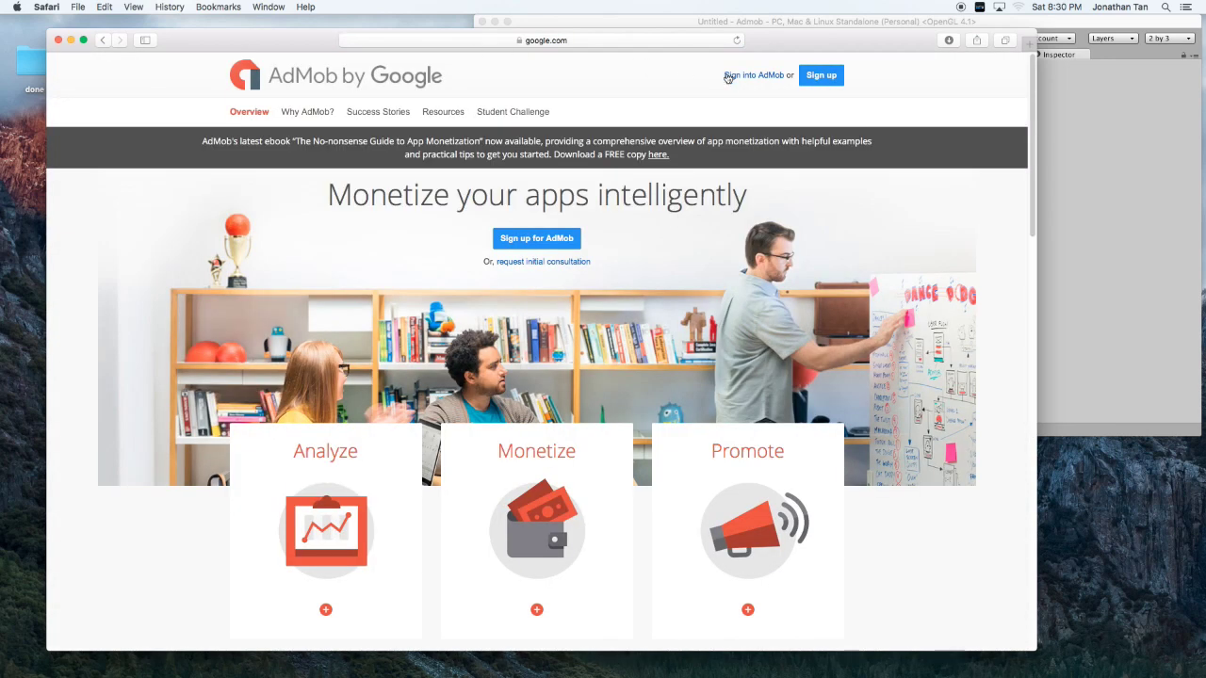
pyautogui.click(740, 80)
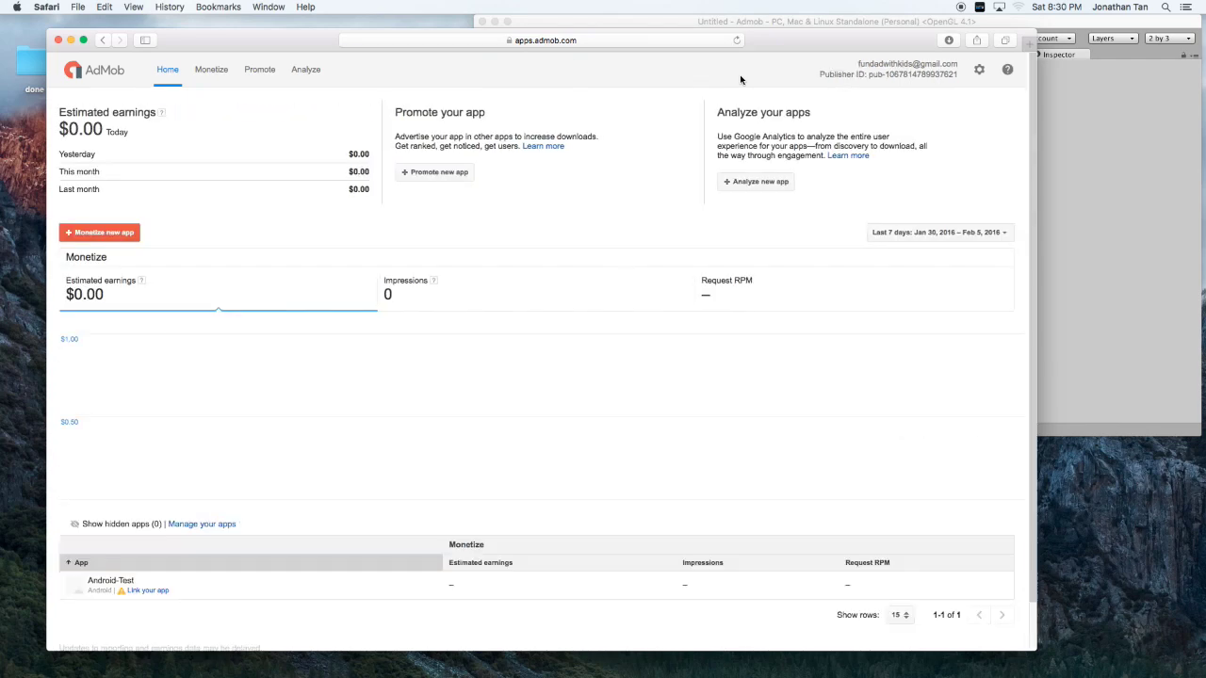
# Manually add a new iOS app named 'iOS - test' under Monetize new app.
pyautogui.click(209, 76)
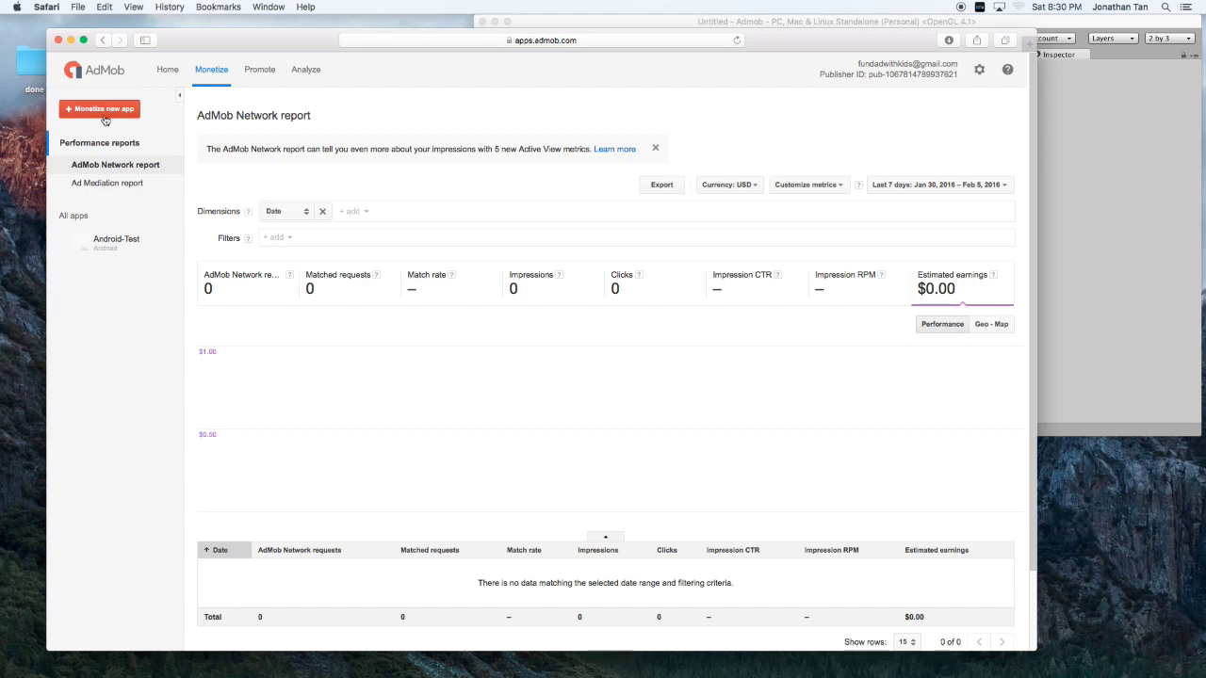
pyautogui.click(105, 117)
pyautogui.click(213, 161)
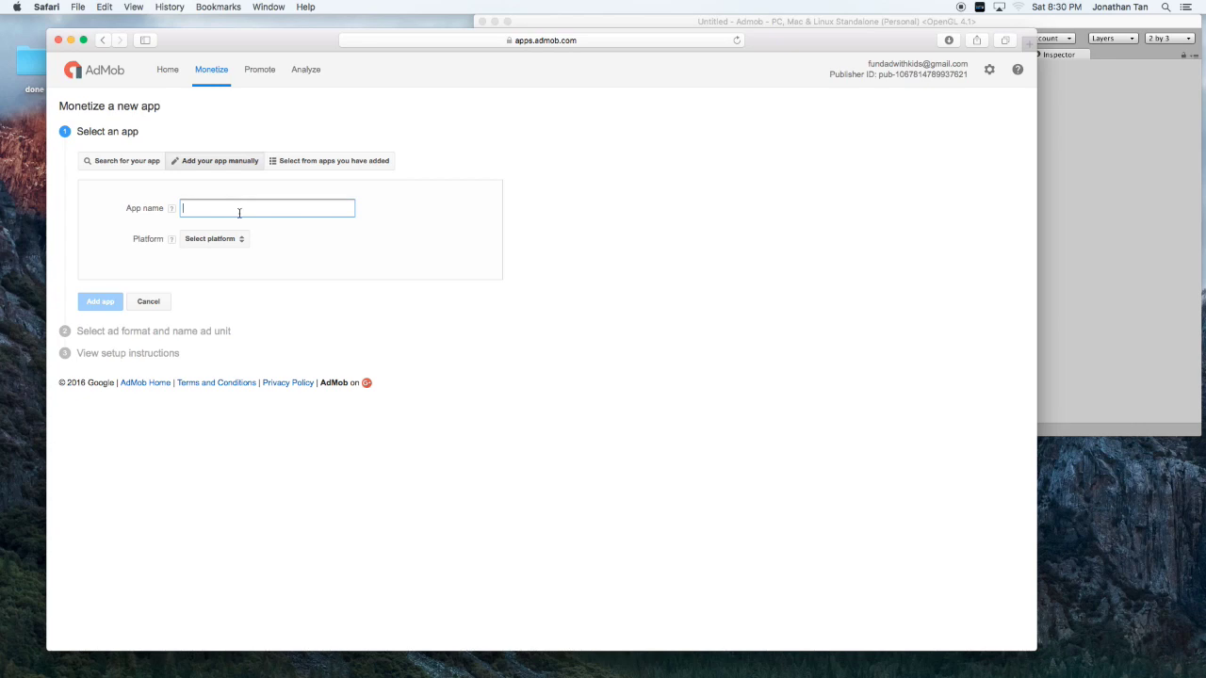
pyautogui.write('iOS - test')
pyautogui.click(235, 239)
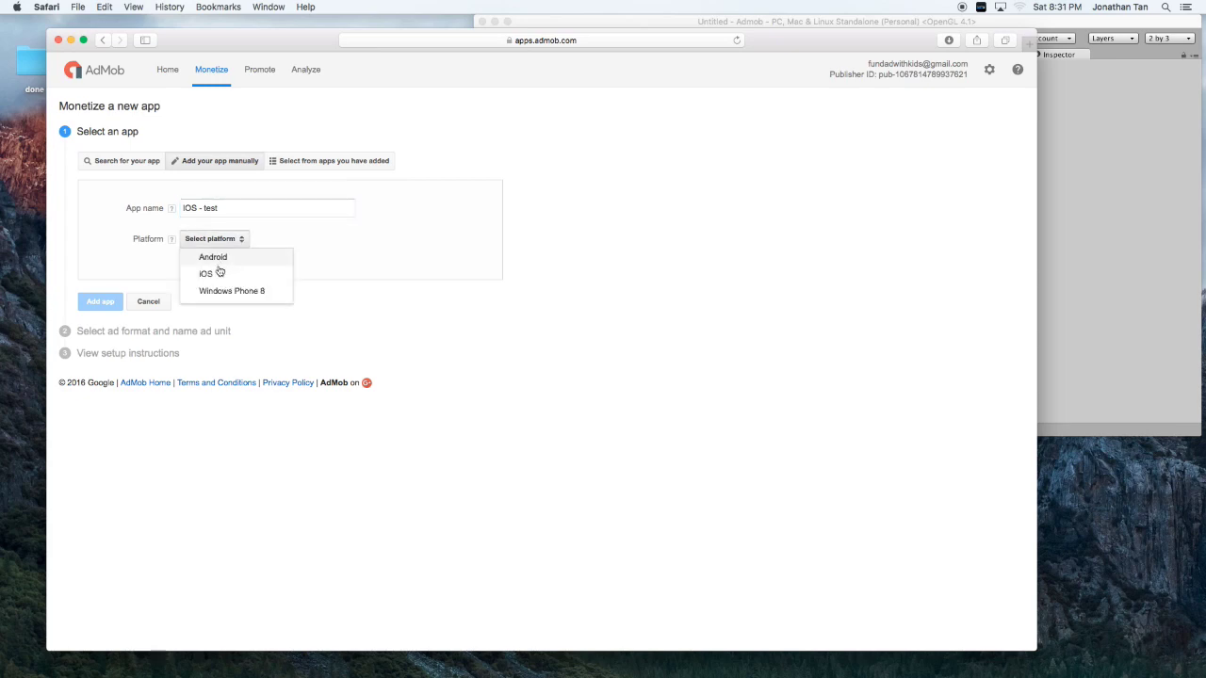
pyautogui.click(215, 274)
pyautogui.click(98, 304)
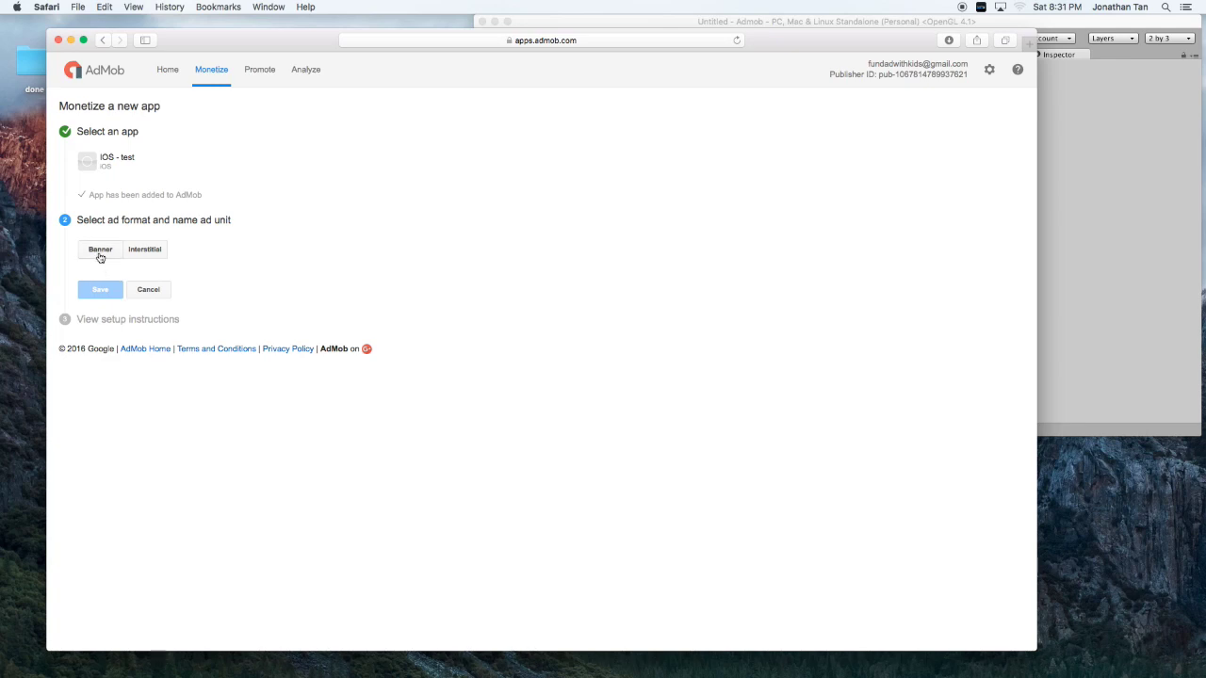
# Create a Banner ad unit named 'IOS-banner' for the app.
pyautogui.click(100, 251)
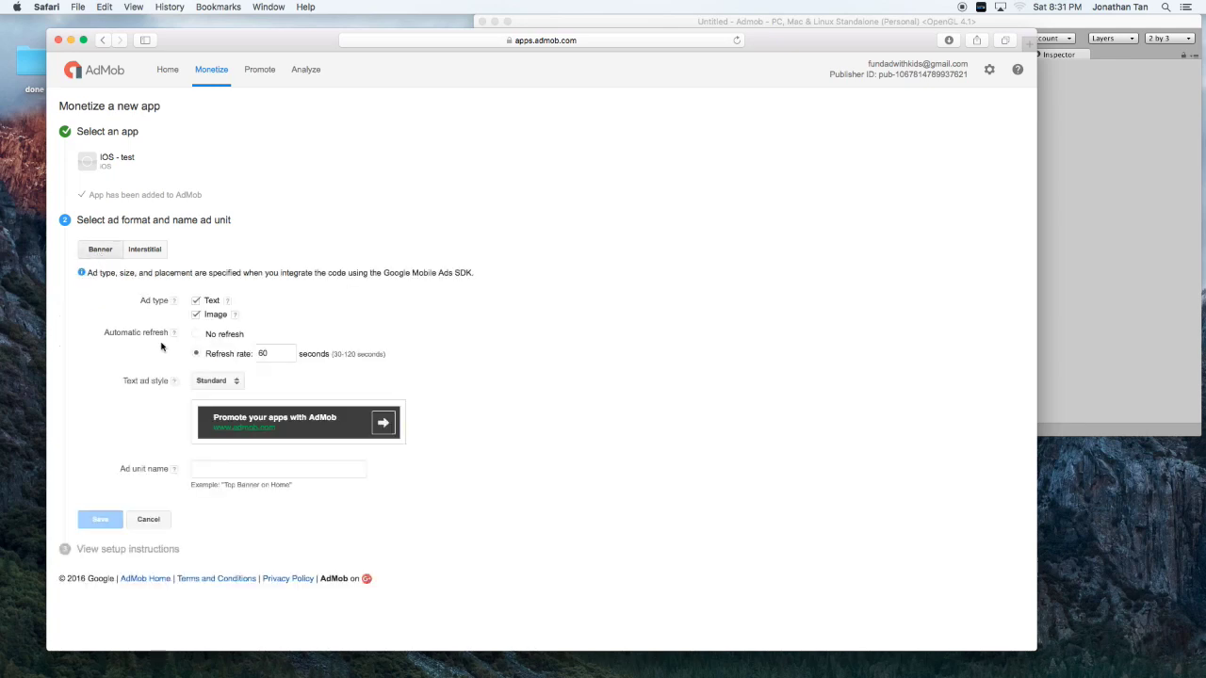
pyautogui.click(247, 472)
pyautogui.write('IOS-')
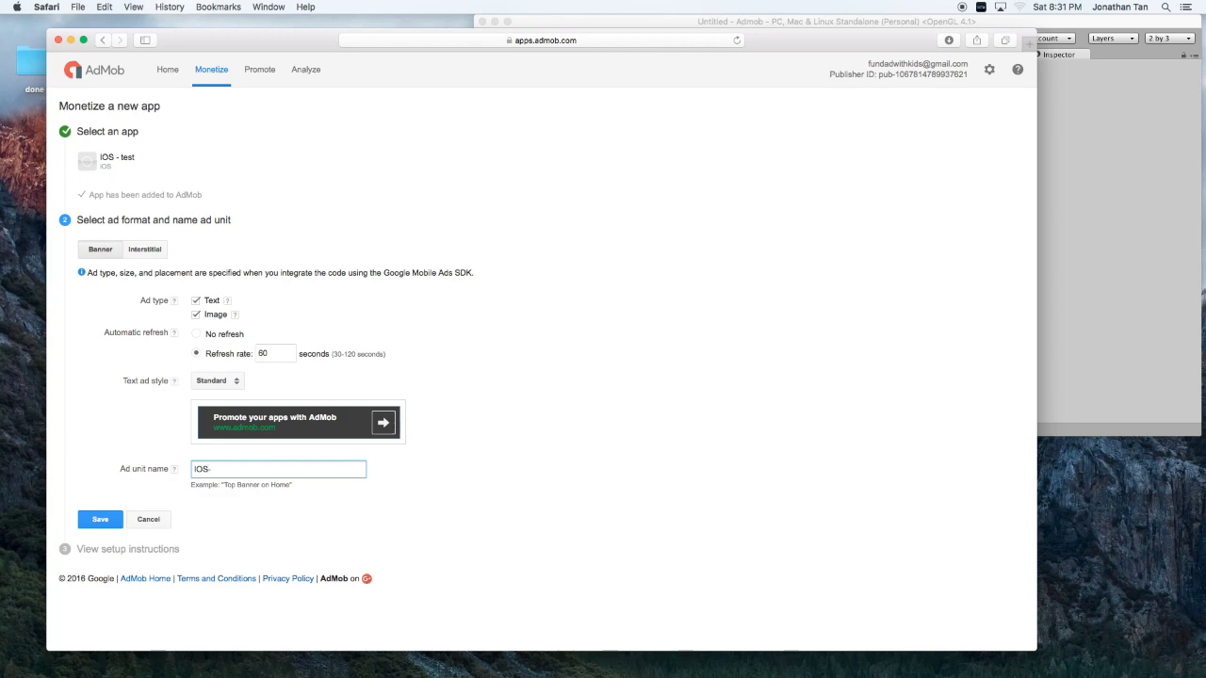
pyautogui.write('banner')
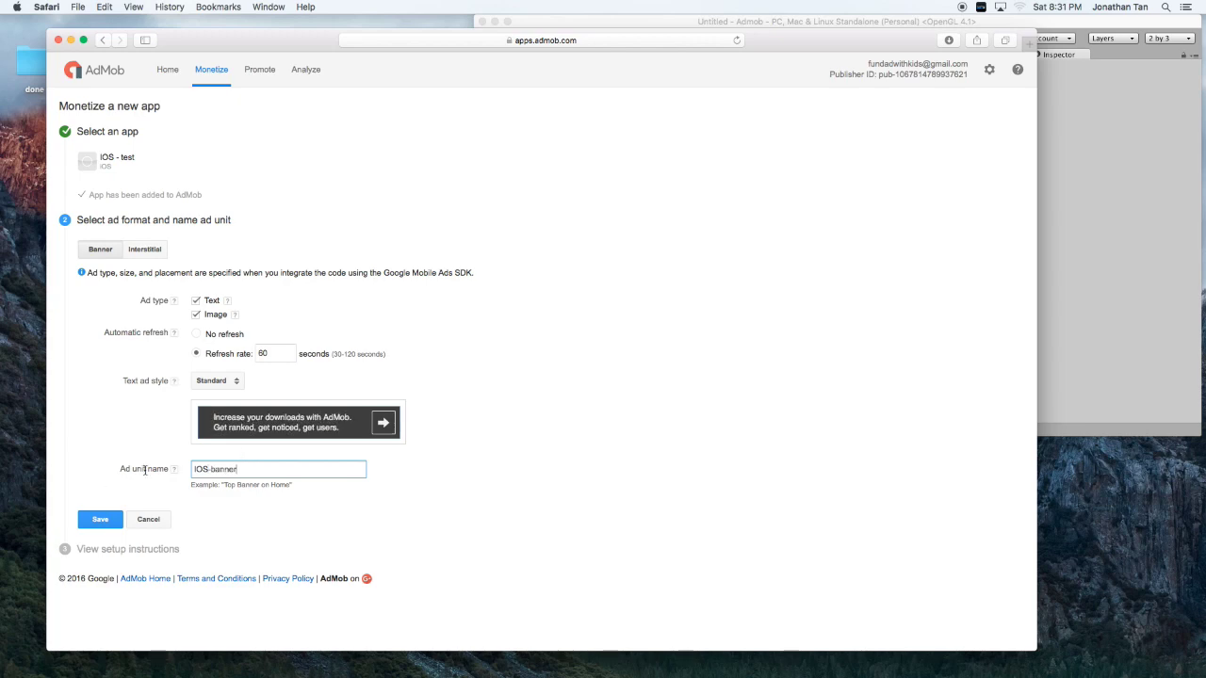
pyautogui.click(106, 521)
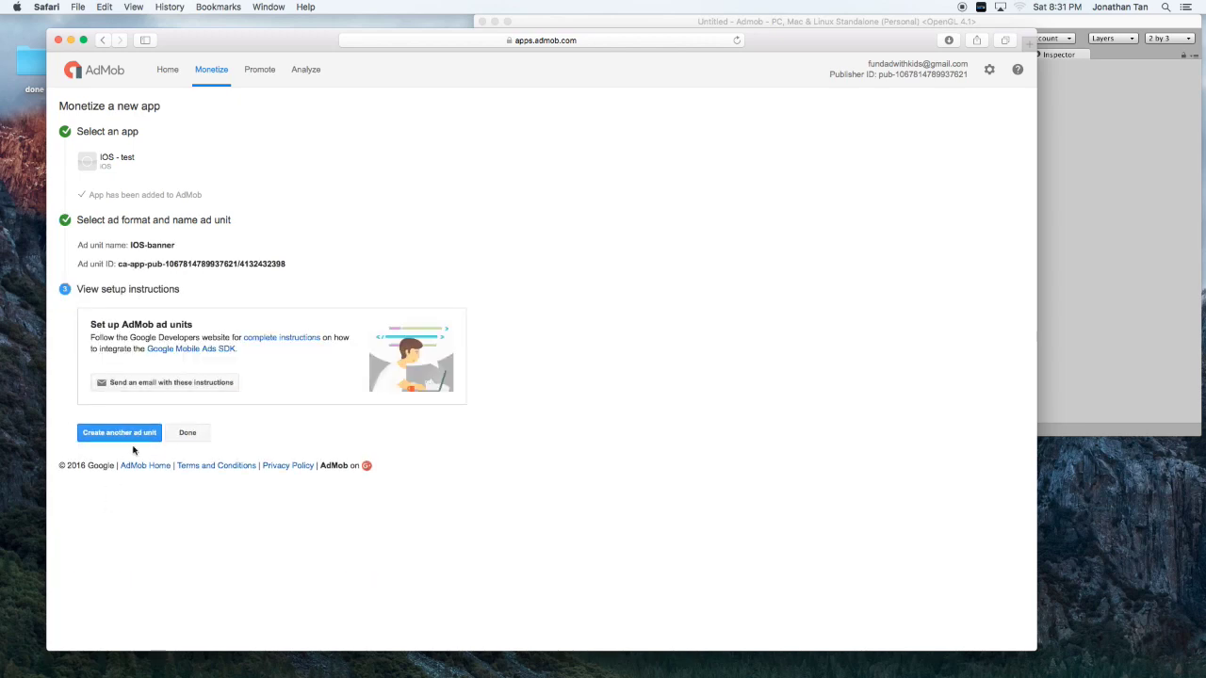
# Create a second Interstitial ad unit named 'ios-interstitial' and finish.
pyautogui.click(136, 439)
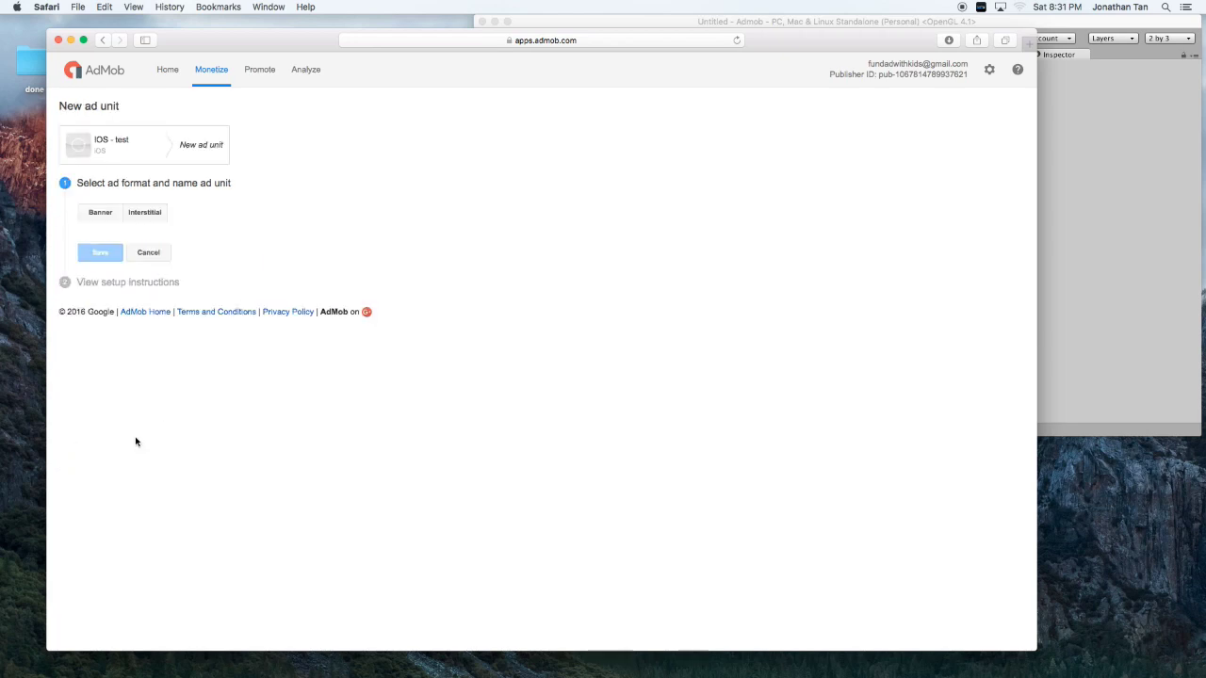
pyautogui.click(153, 219)
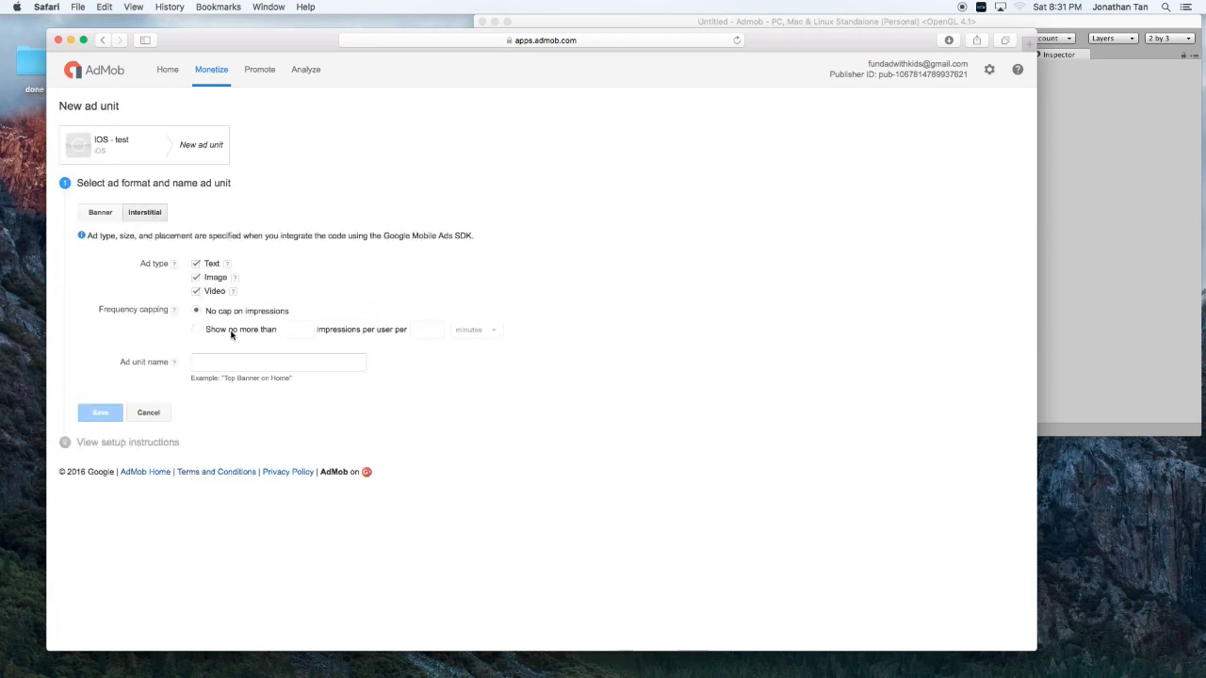
pyautogui.click(231, 366)
pyautogui.write('ios')
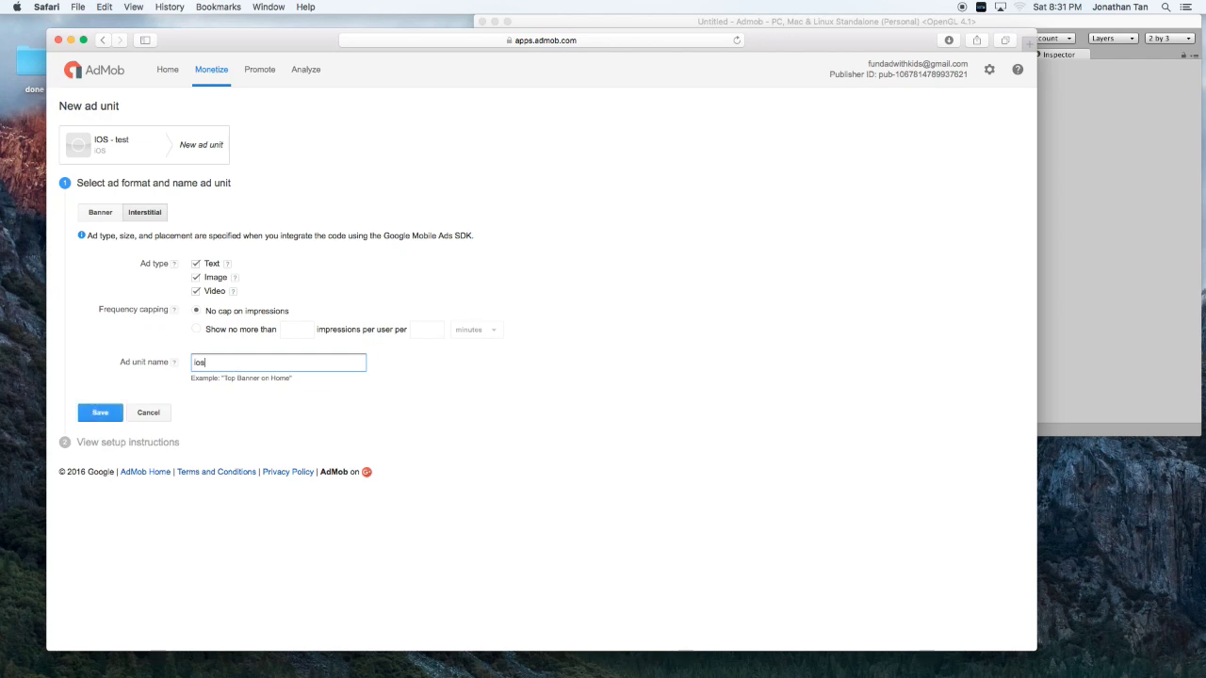
pyautogui.write('-interstitial')
pyautogui.click(98, 413)
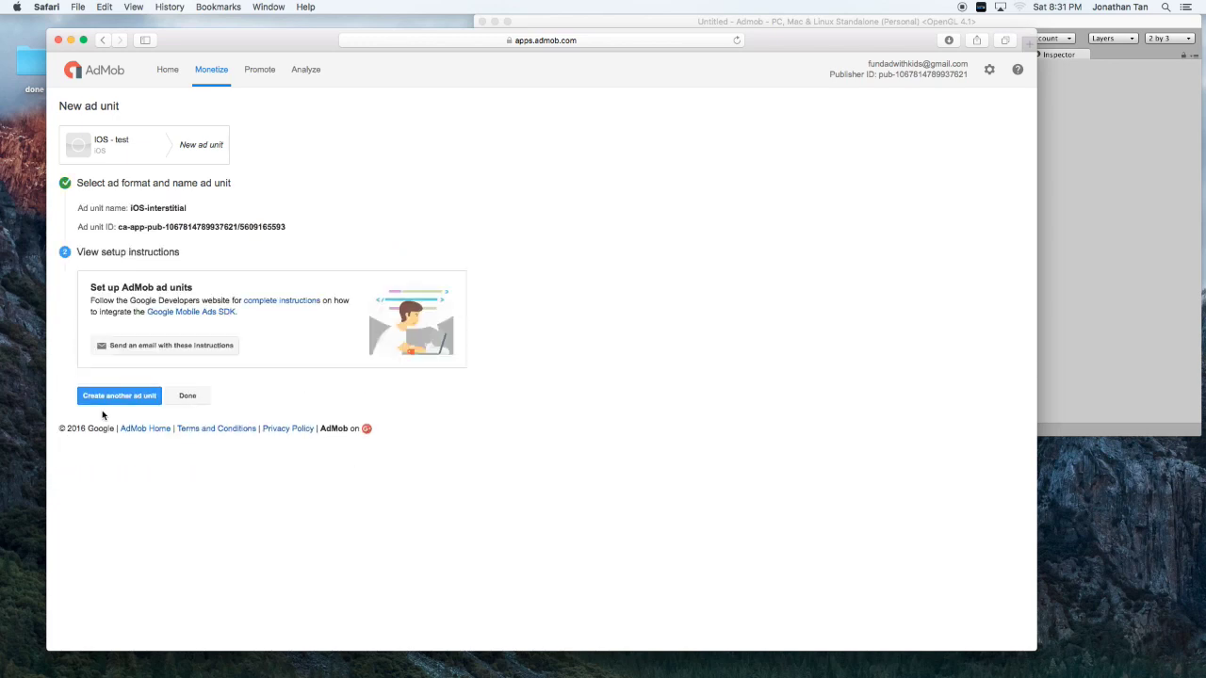
pyautogui.click(187, 397)
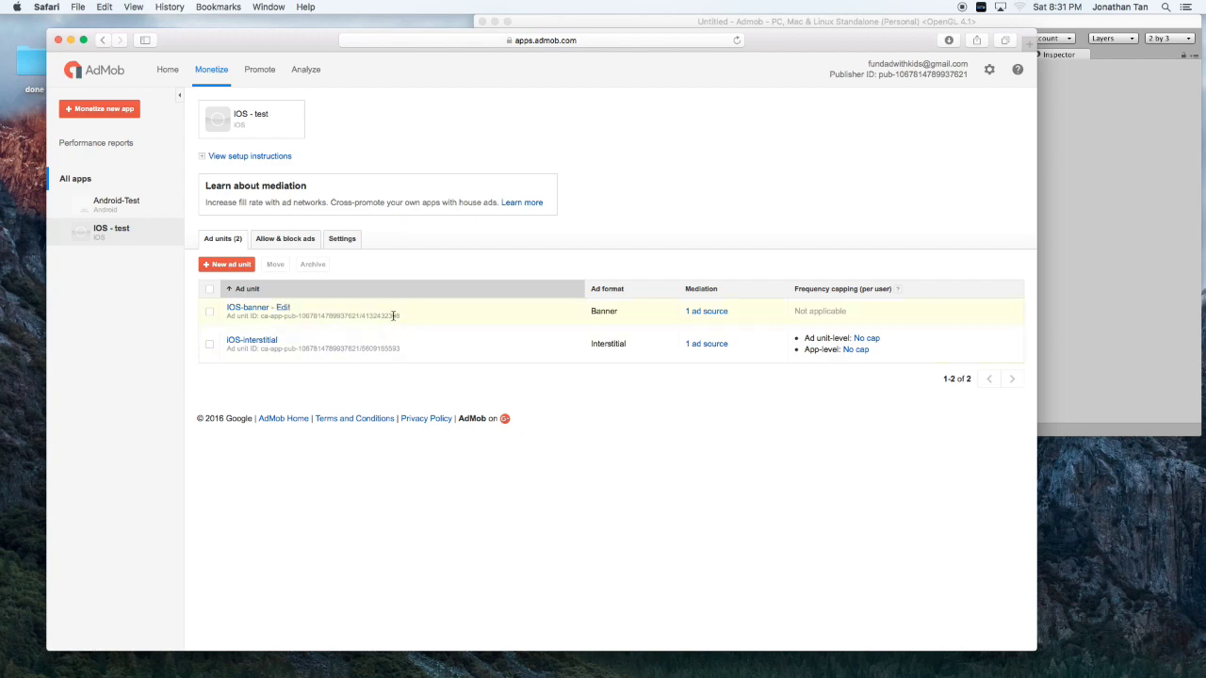
# Copy the IOS-banner ad unit ID and return to the Unity editor.
pyautogui.moveTo(395, 315); pyautogui.dragTo(260, 315)
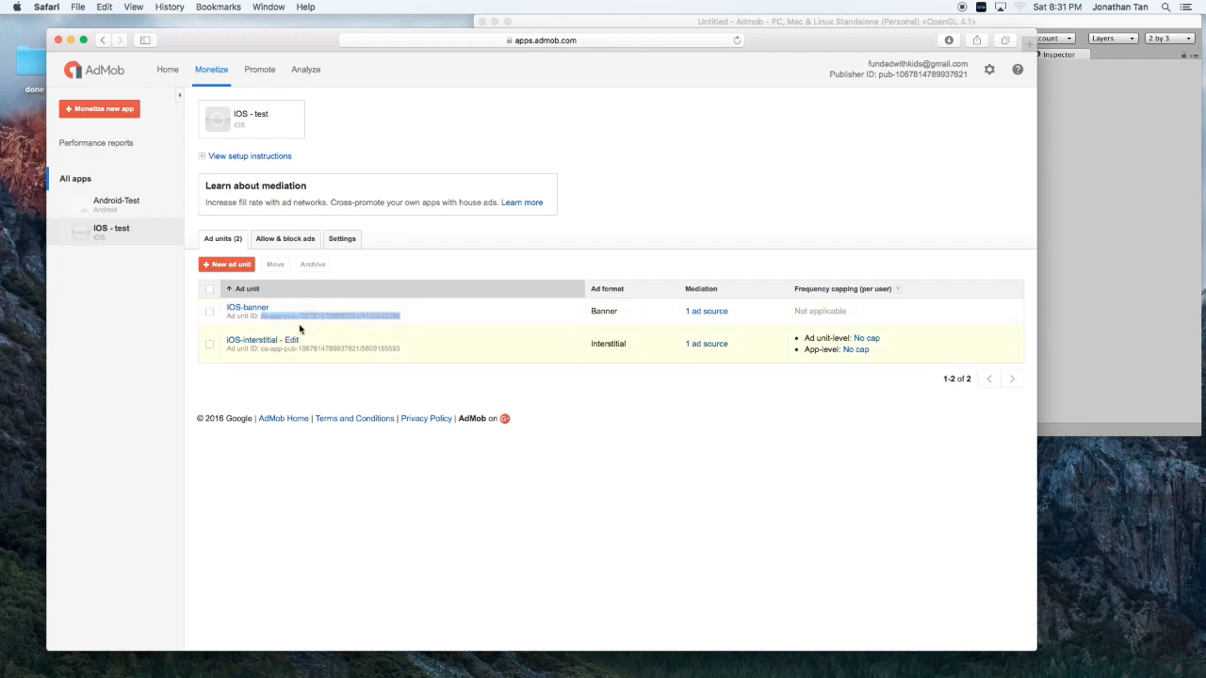
pyautogui.click(933, 26)
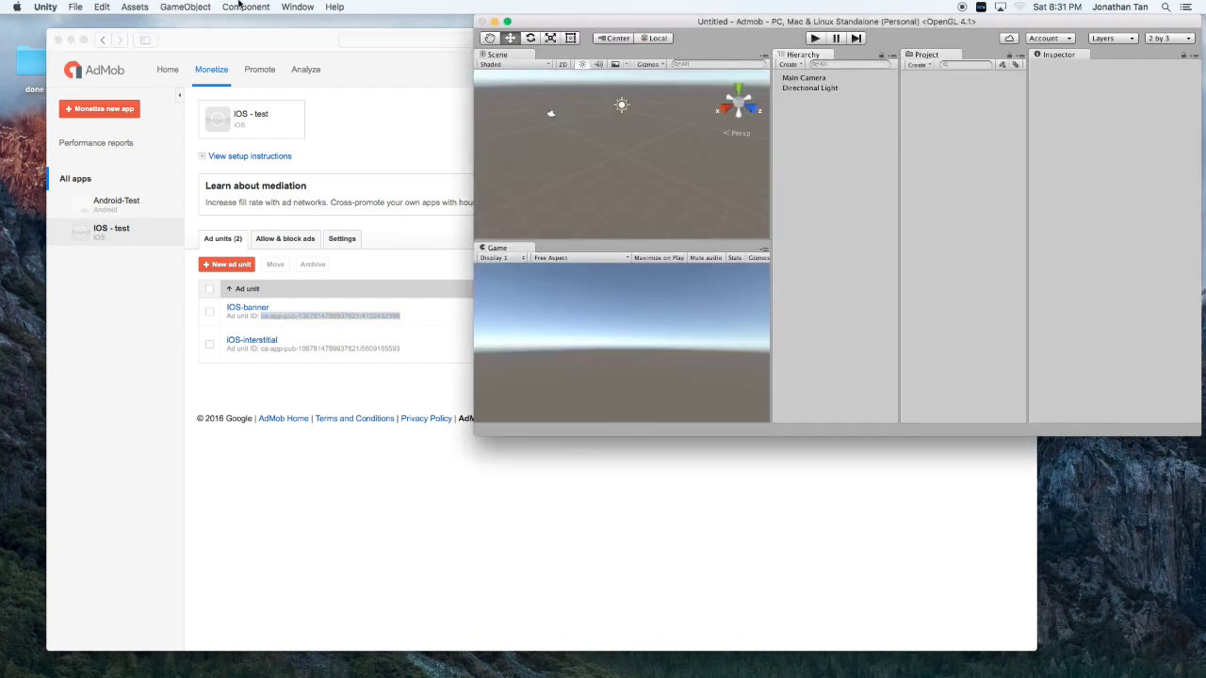
pyautogui.click(133, 8)
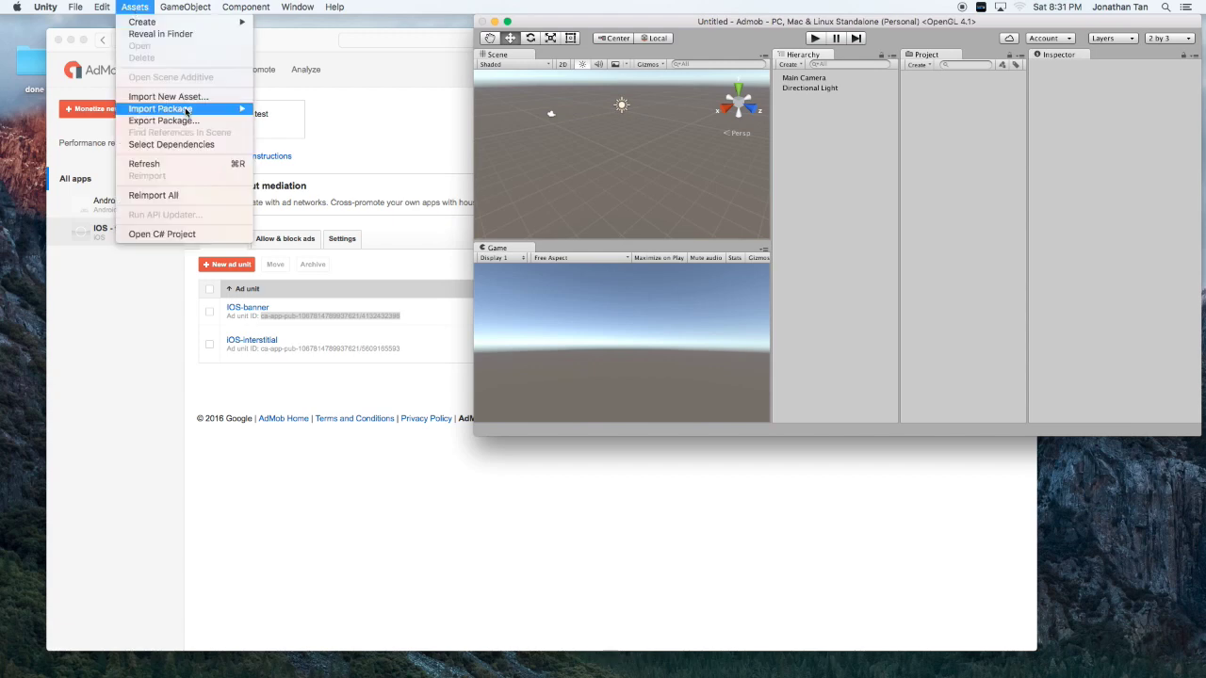
# Import GoogleMobileAds.unitypackage from Downloads as a custom package.
pyautogui.moveTo(186, 111)
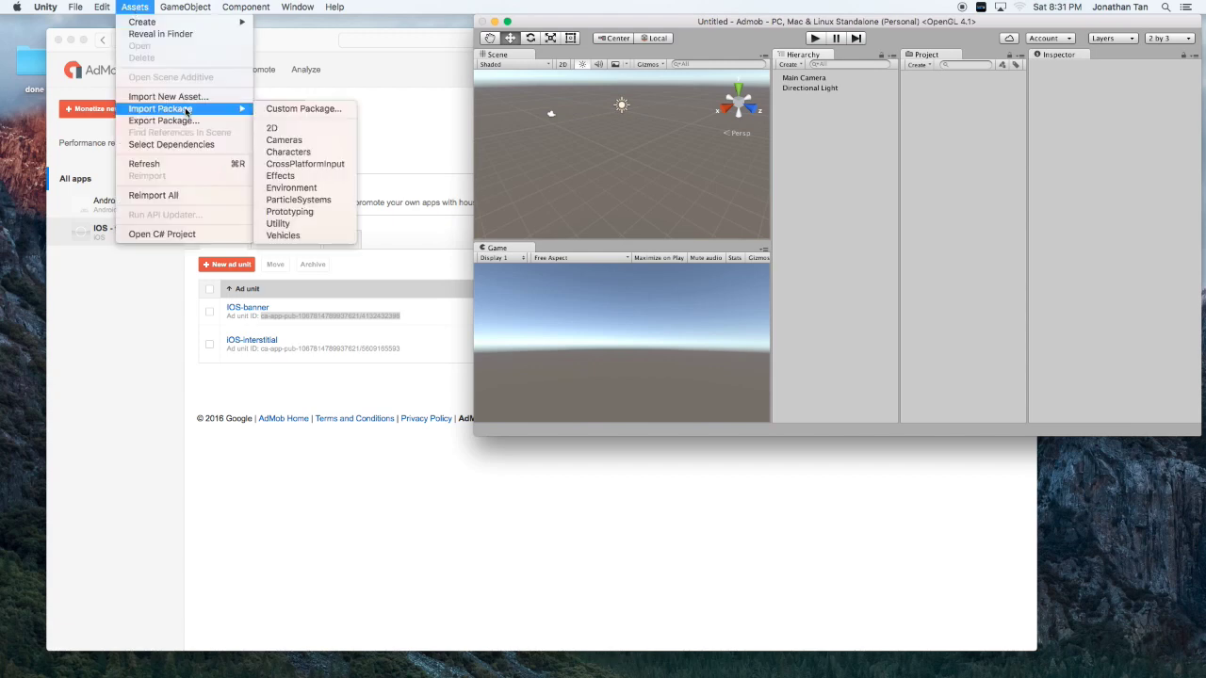
pyautogui.click(280, 111)
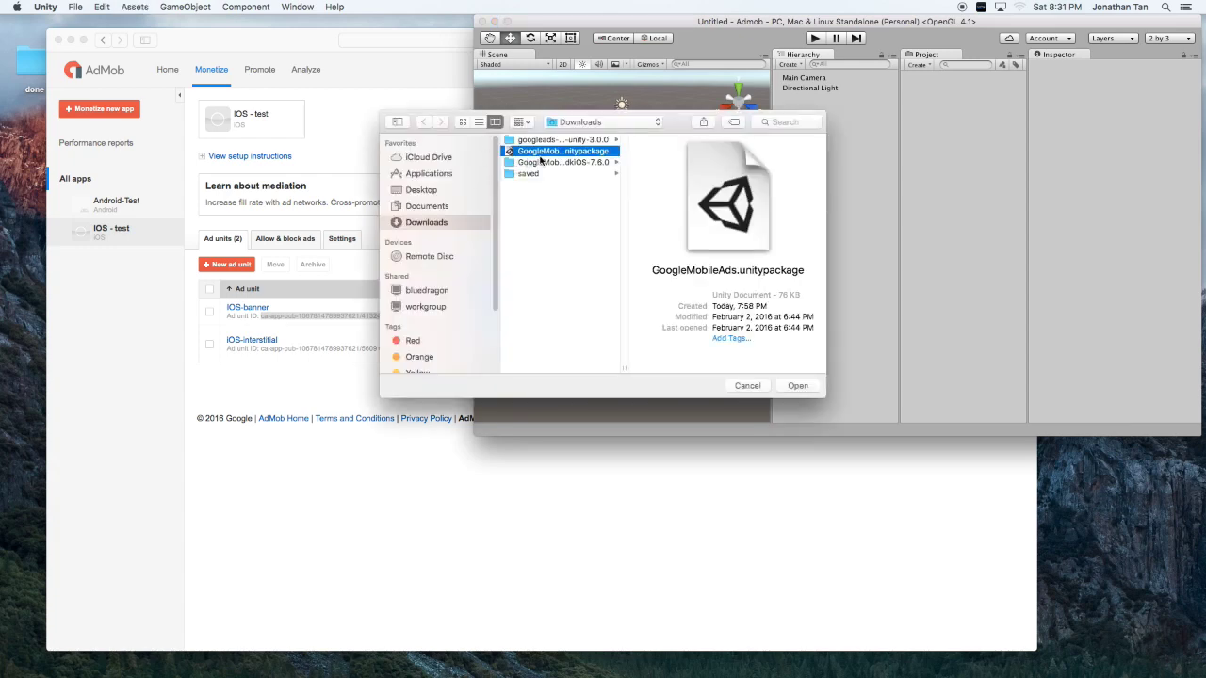
pyautogui.click(800, 385)
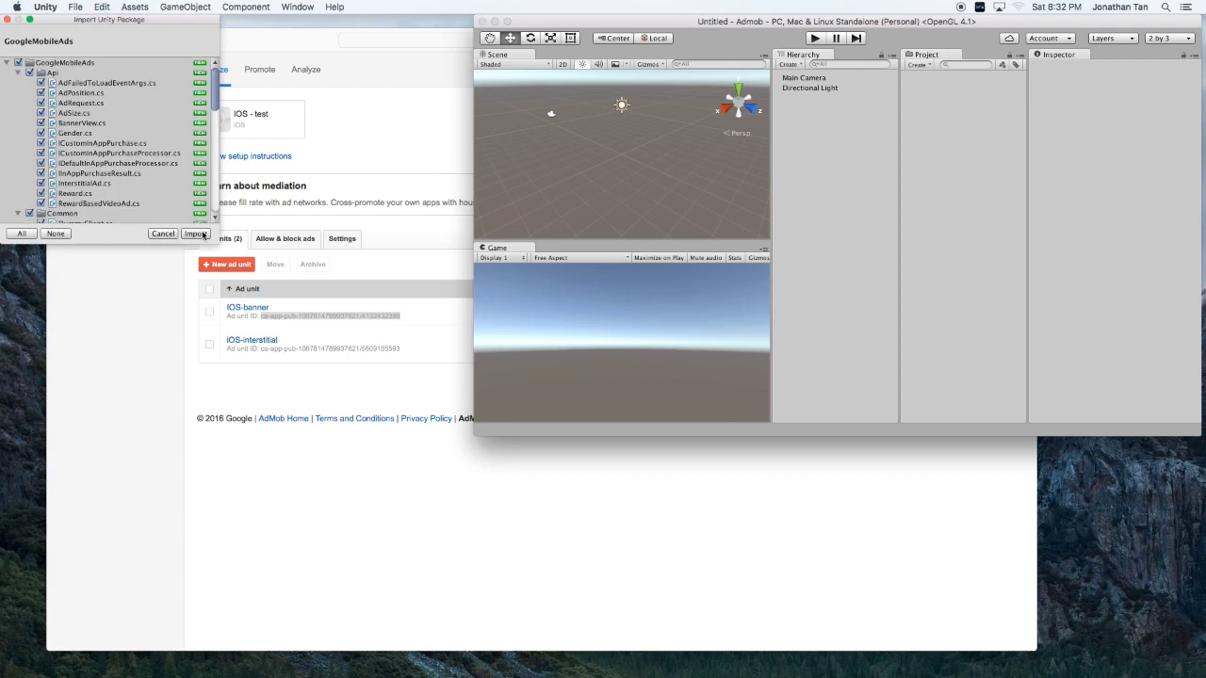
# Import every checked file of the GoogleMobileAds package.
pyautogui.click(195, 234)
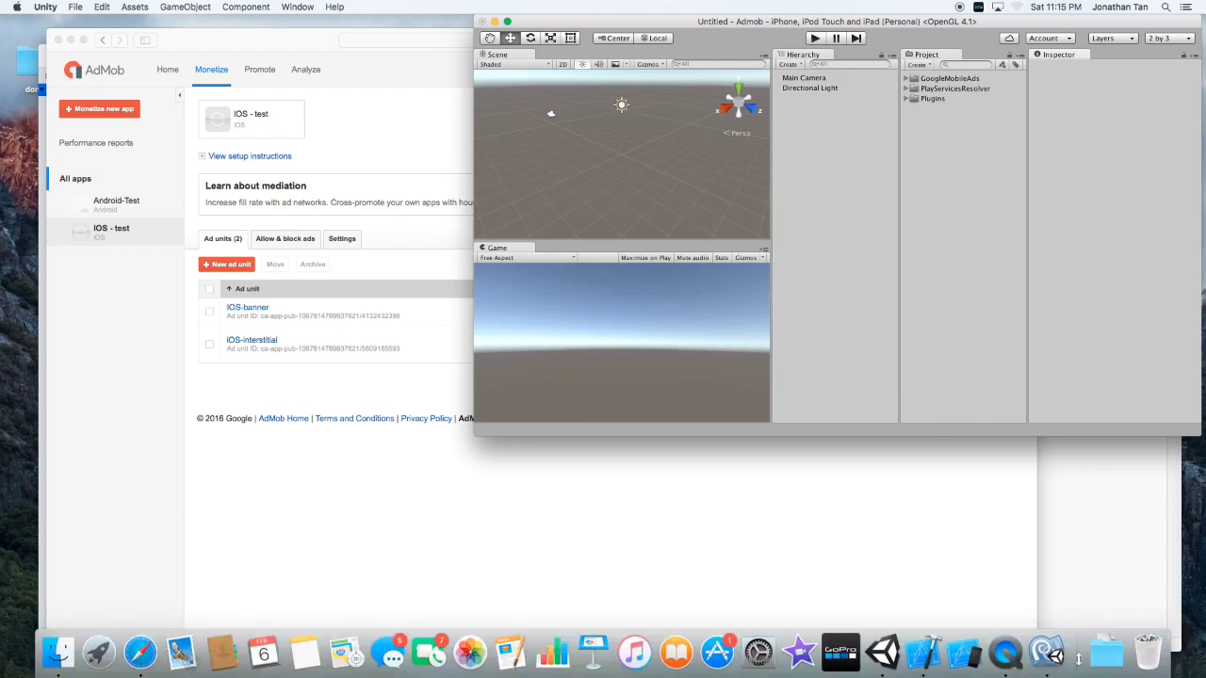
# Copy GoogleMobileAdsDemoScript.cs from googleads-mobile-unity-3.0.0/samples/HelloWorld/Assets in Downloads.
pyautogui.click(1102, 654)
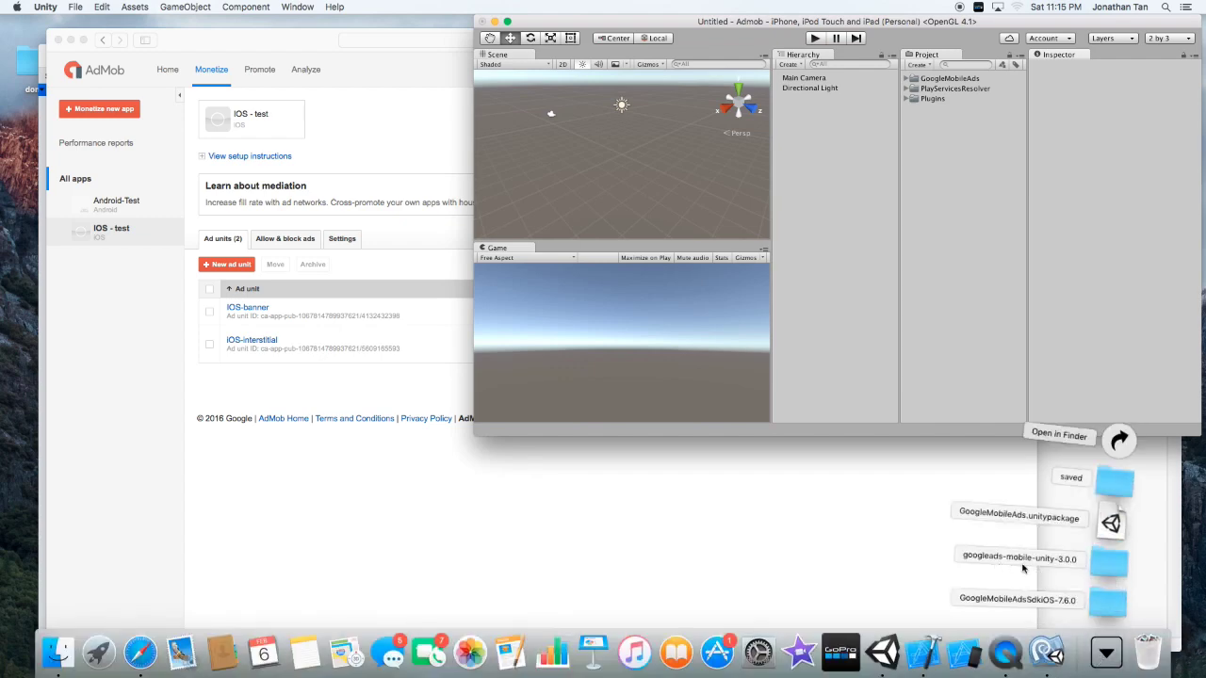
pyautogui.click(1098, 565)
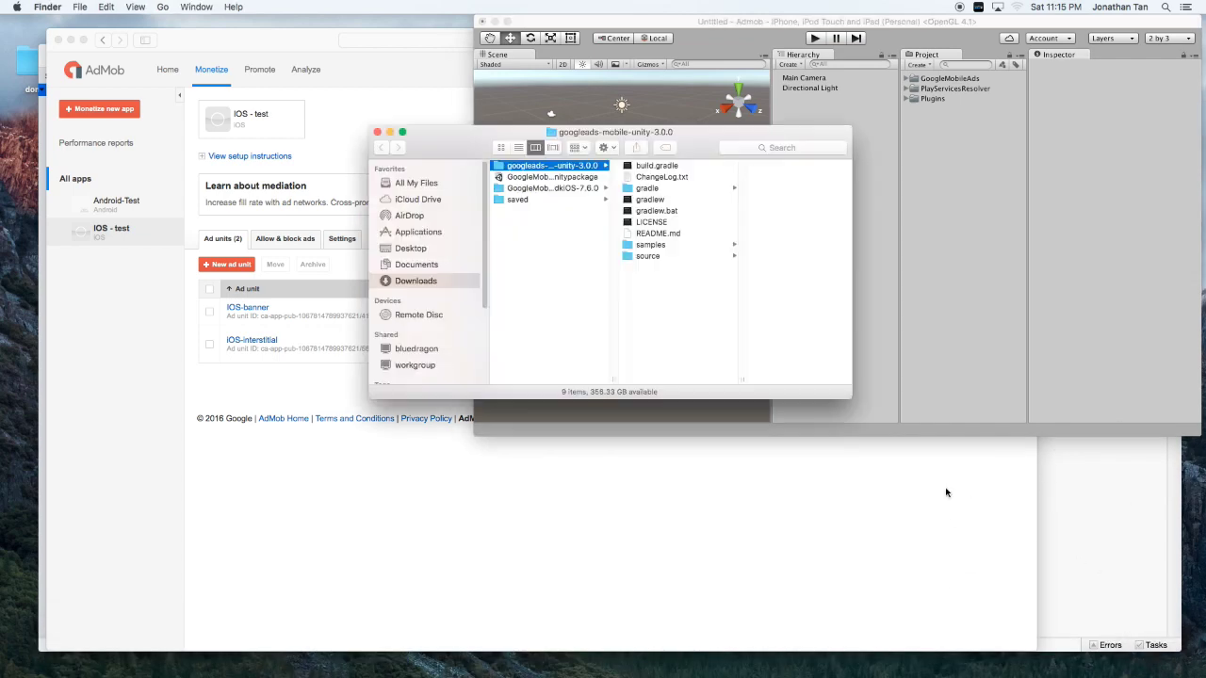
pyautogui.click(667, 246)
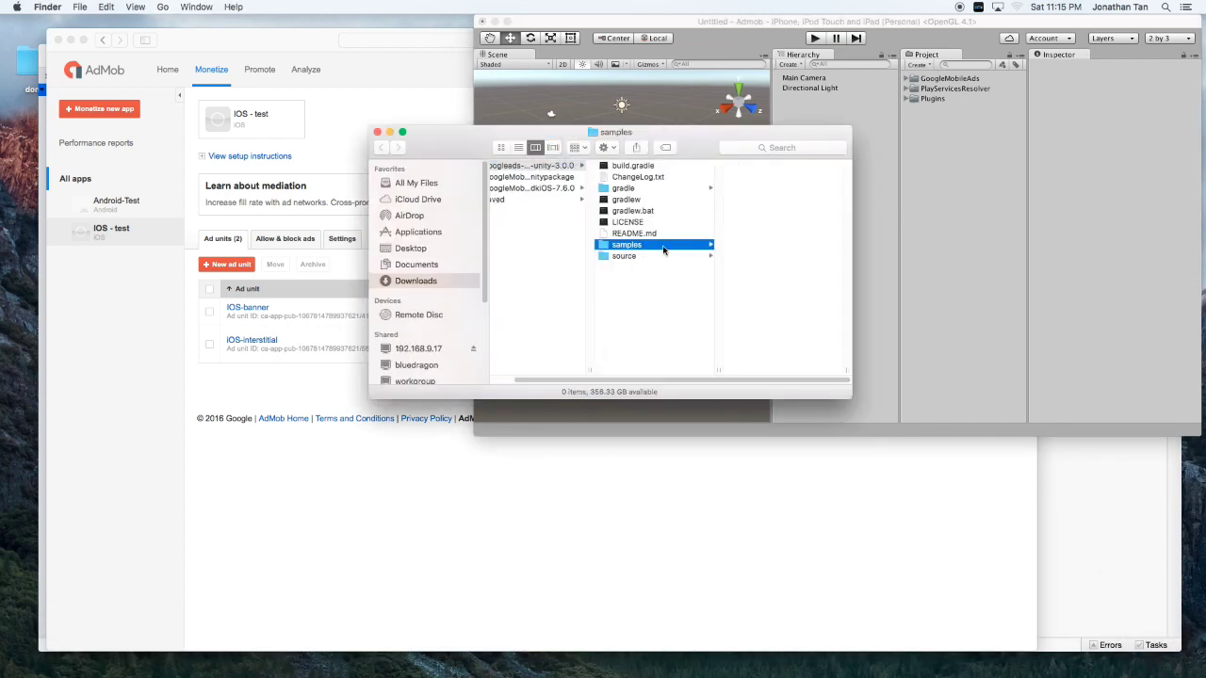
pyautogui.click(745, 168)
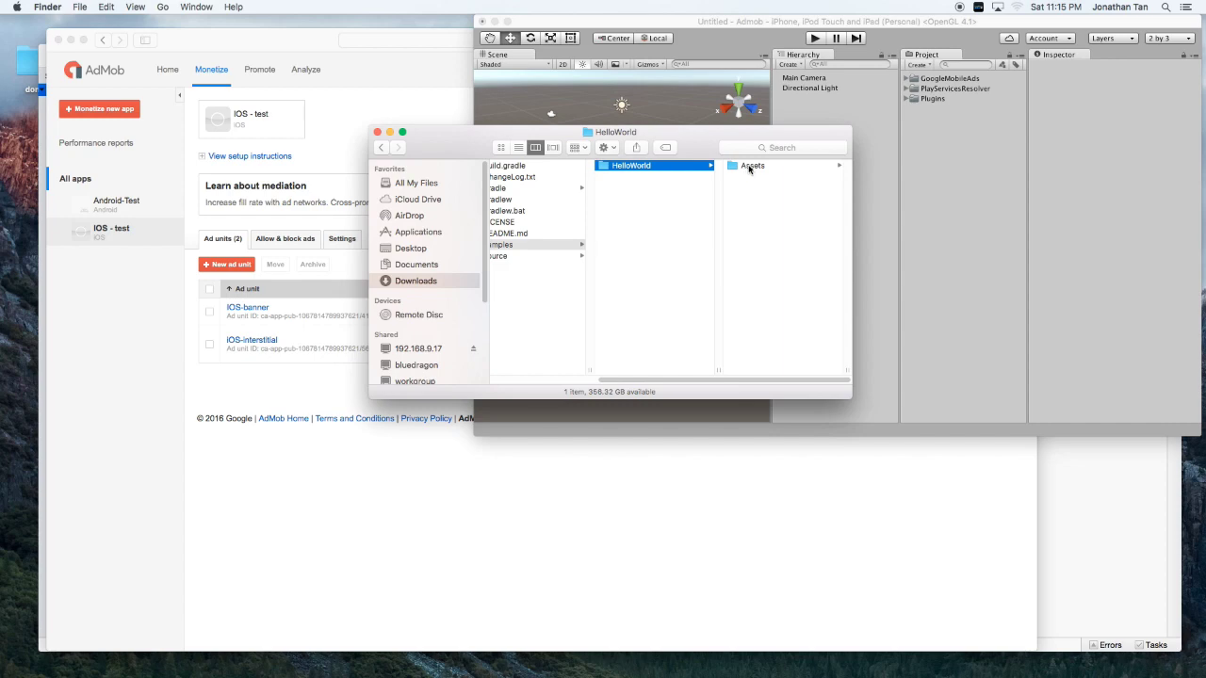
pyautogui.click(746, 167)
pyautogui.click(747, 166)
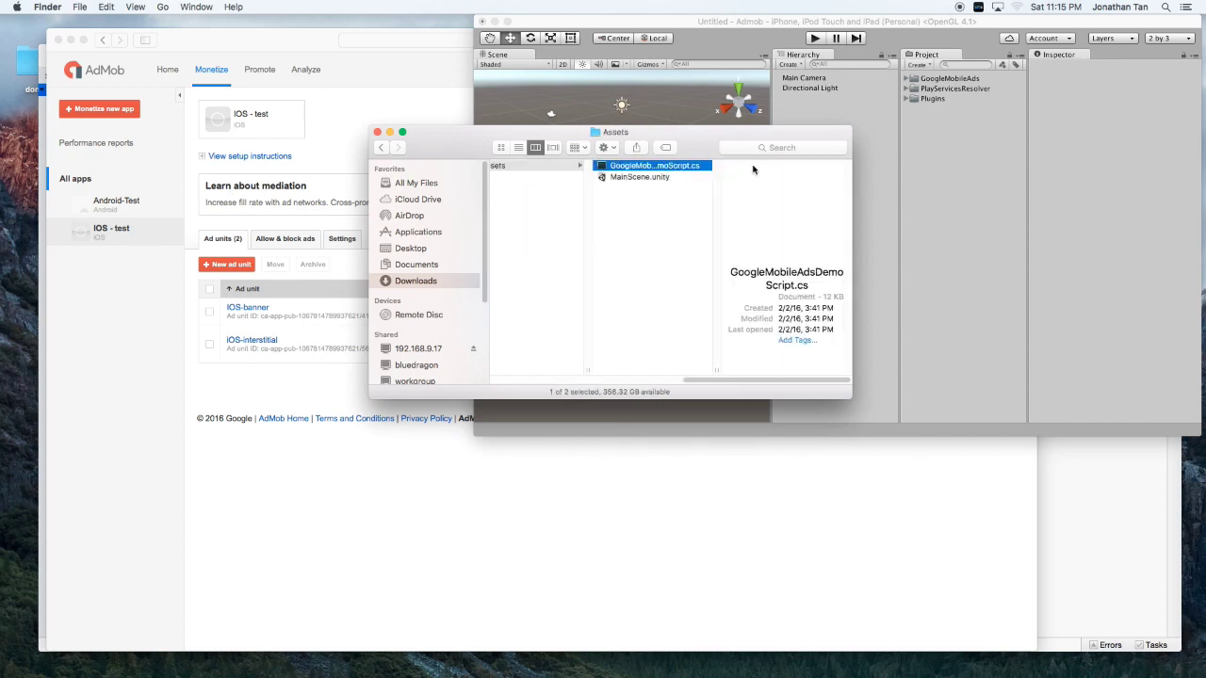
pyautogui.rightClick(683, 170)
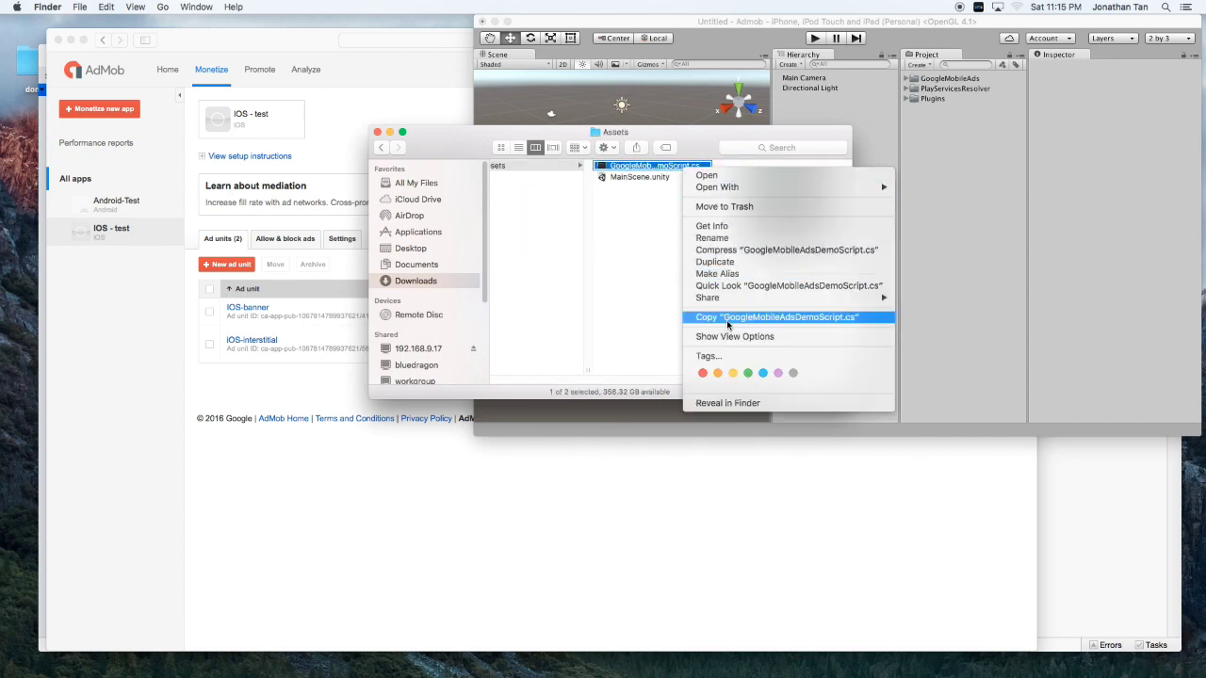
pyautogui.click(724, 320)
# Paste the script into Documents/TagArcade/Admob/Assets and return to Unity.
pyautogui.click(411, 267)
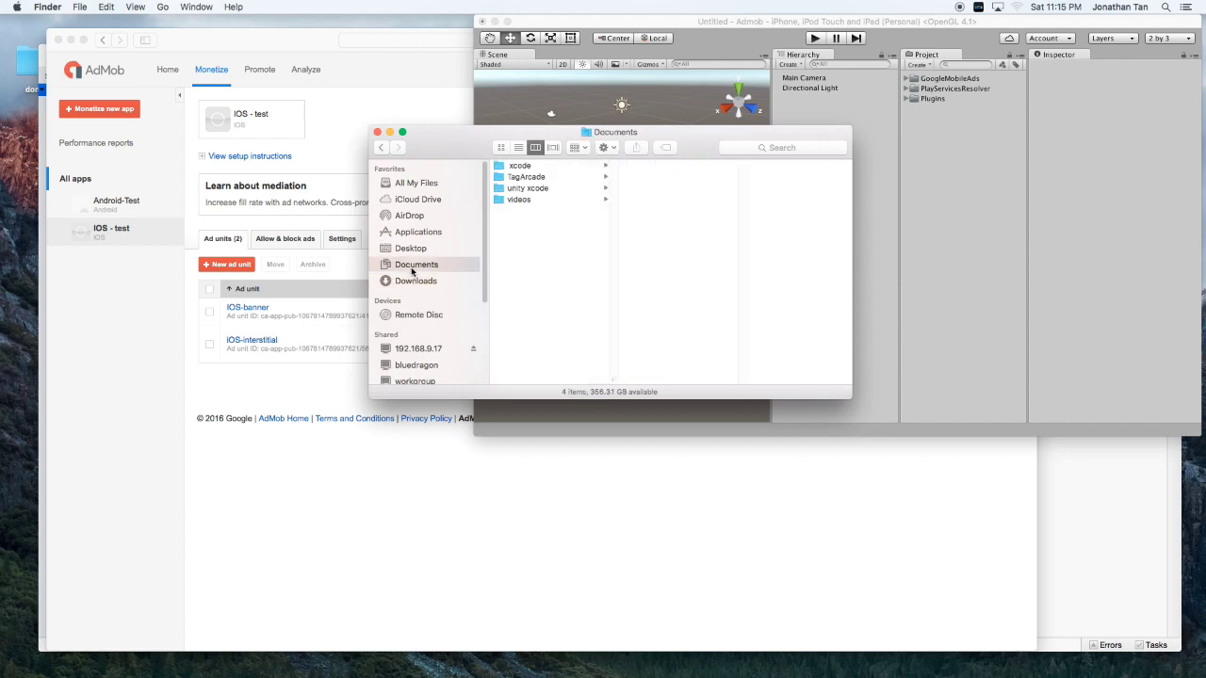
pyautogui.click(525, 177)
pyautogui.click(648, 167)
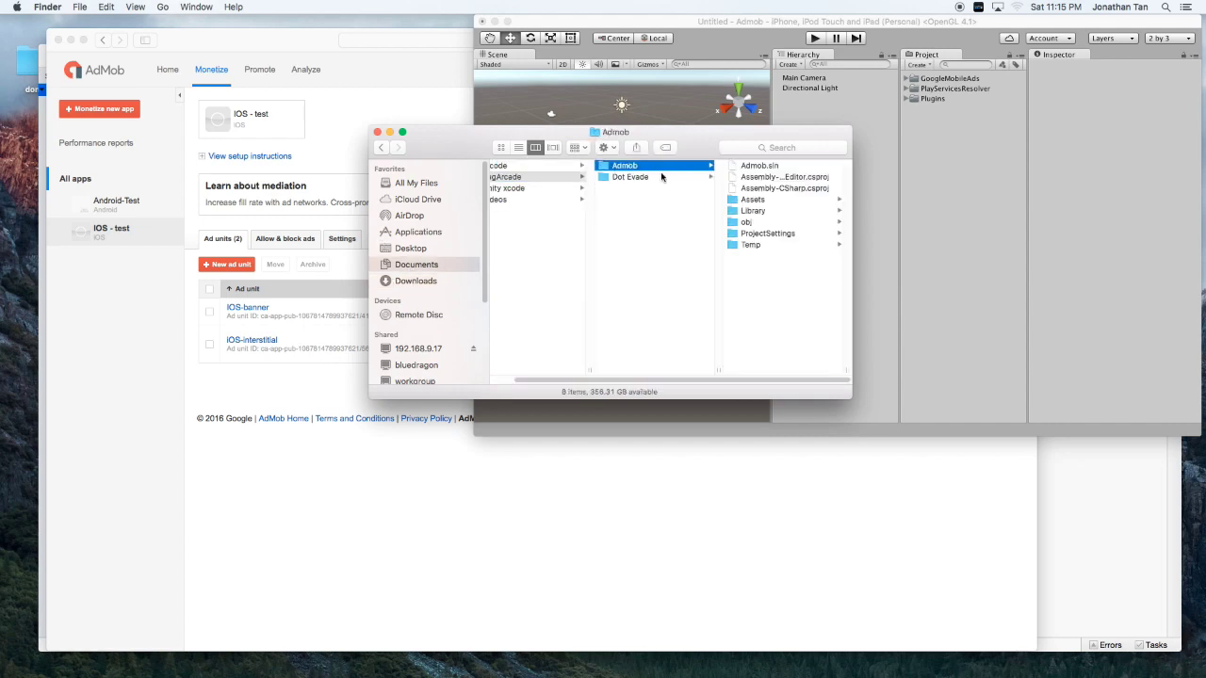
pyautogui.click(750, 200)
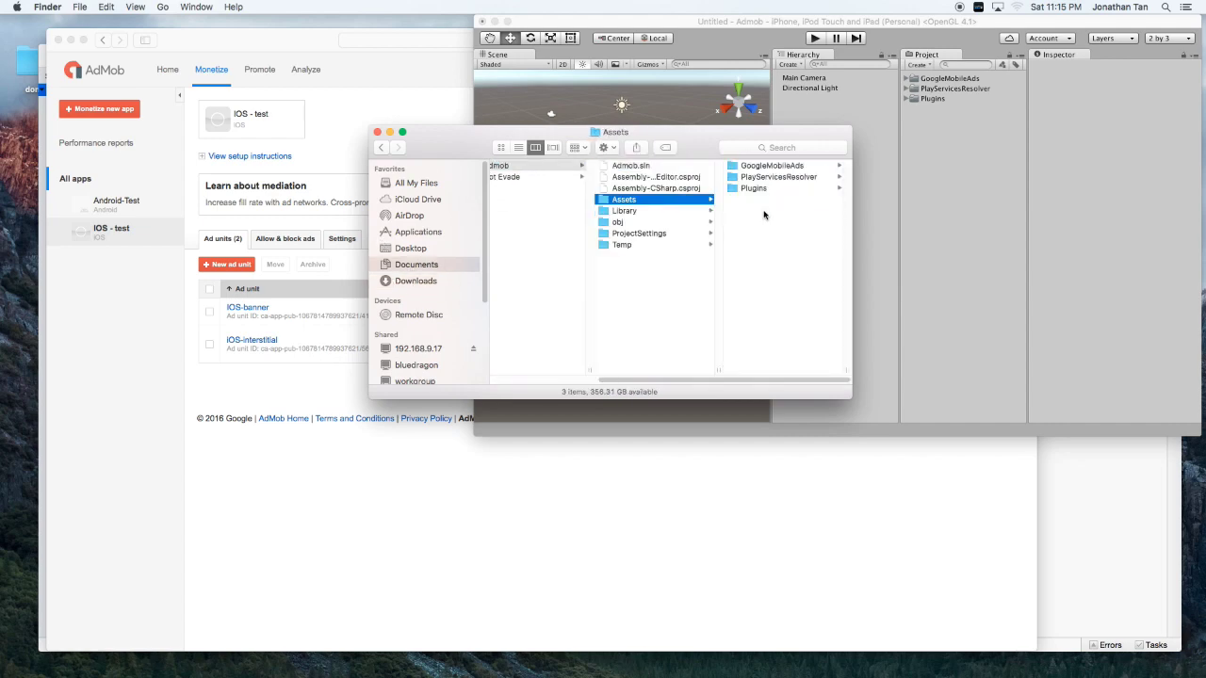
pyautogui.rightClick(764, 241)
pyautogui.click(800, 280)
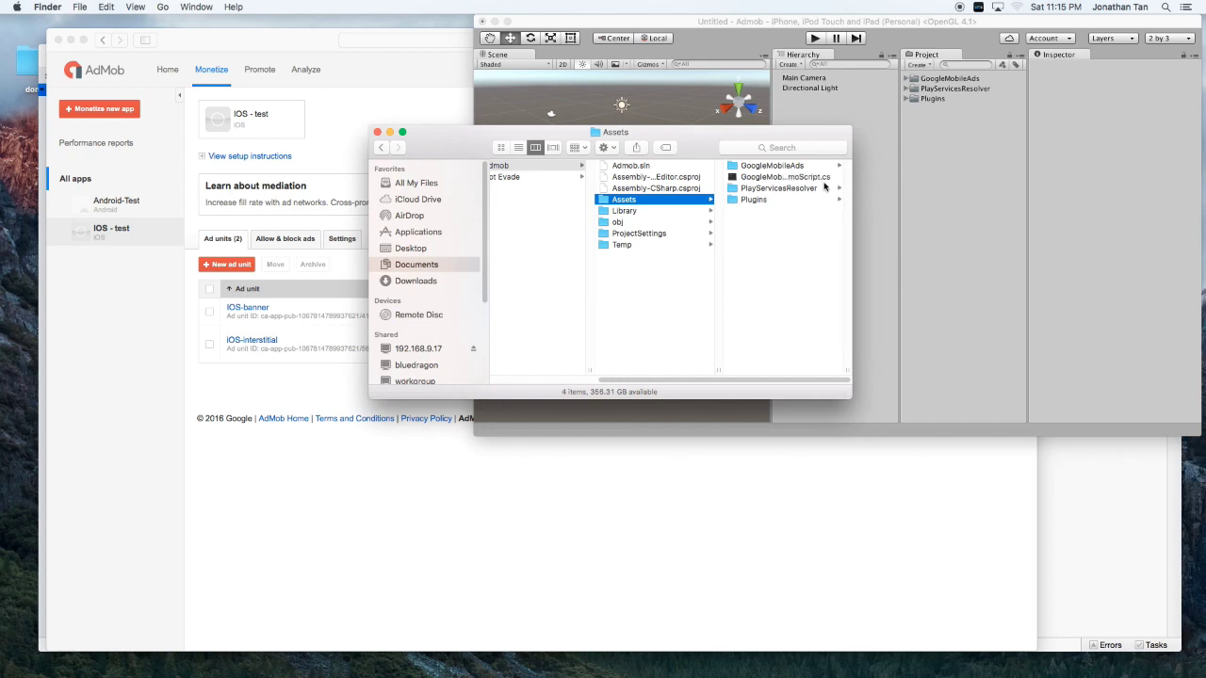
pyautogui.click(931, 164)
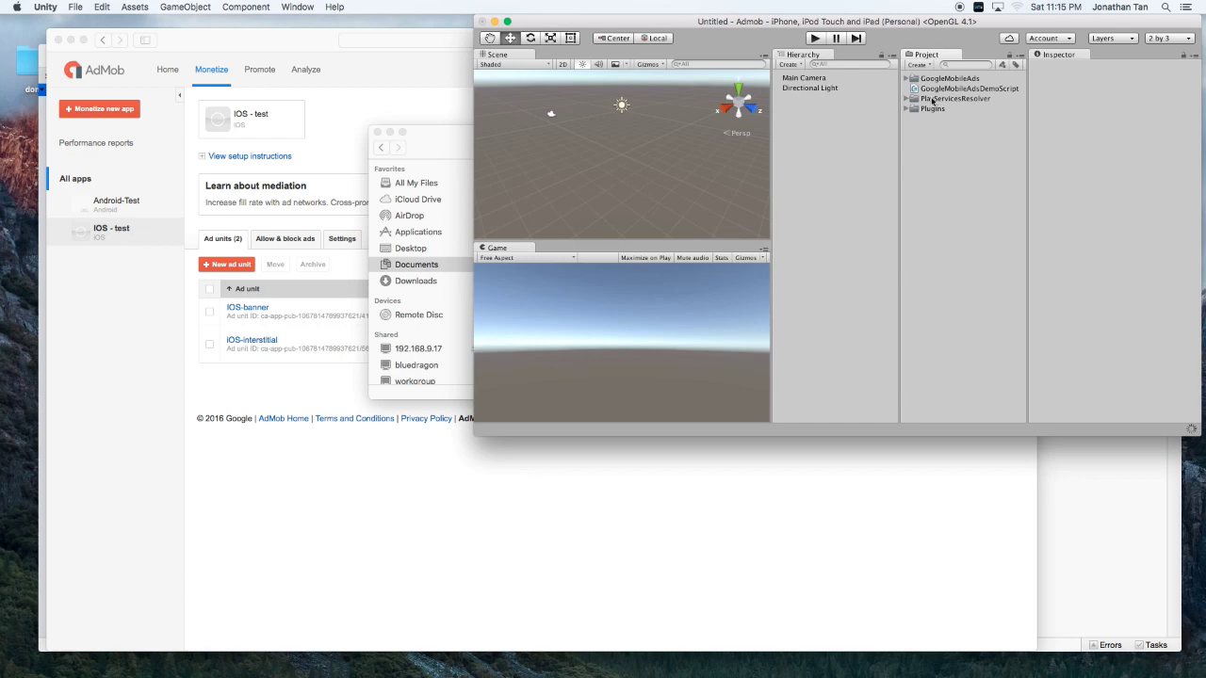
# Attach GoogleMobileAdsDemoScript to Main Camera and open the script in MonoDevelop.
pyautogui.click(937, 89)
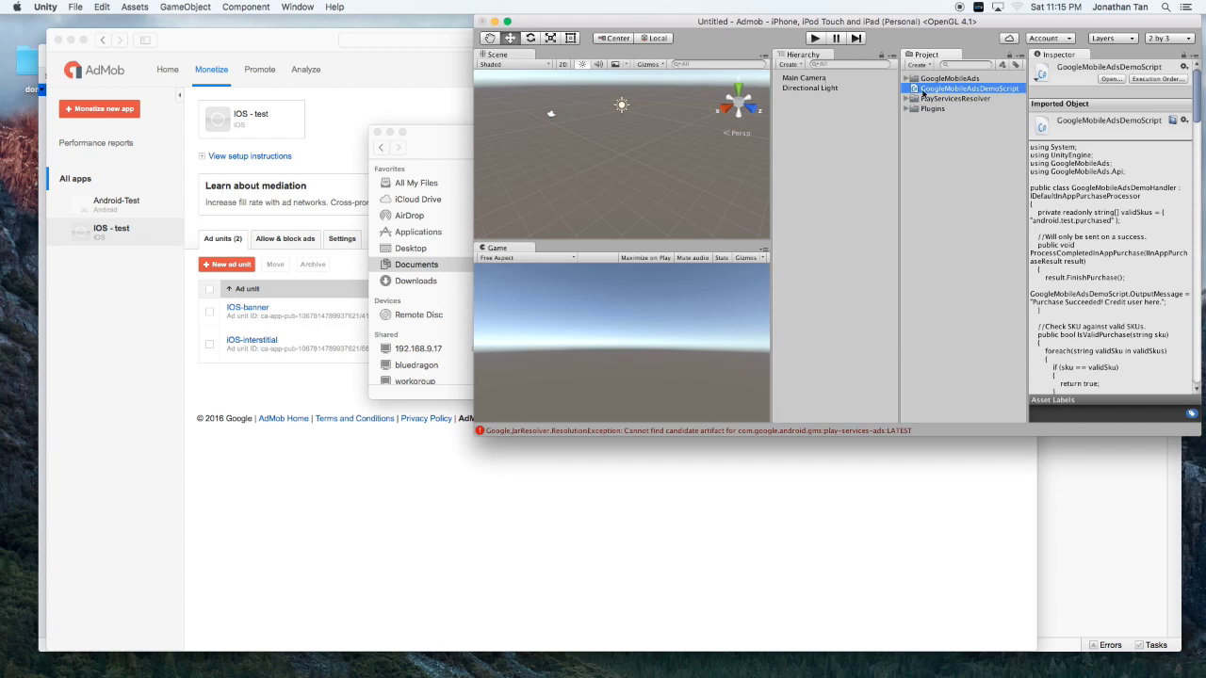
pyautogui.moveTo(931, 91); pyautogui.dragTo(808, 78)
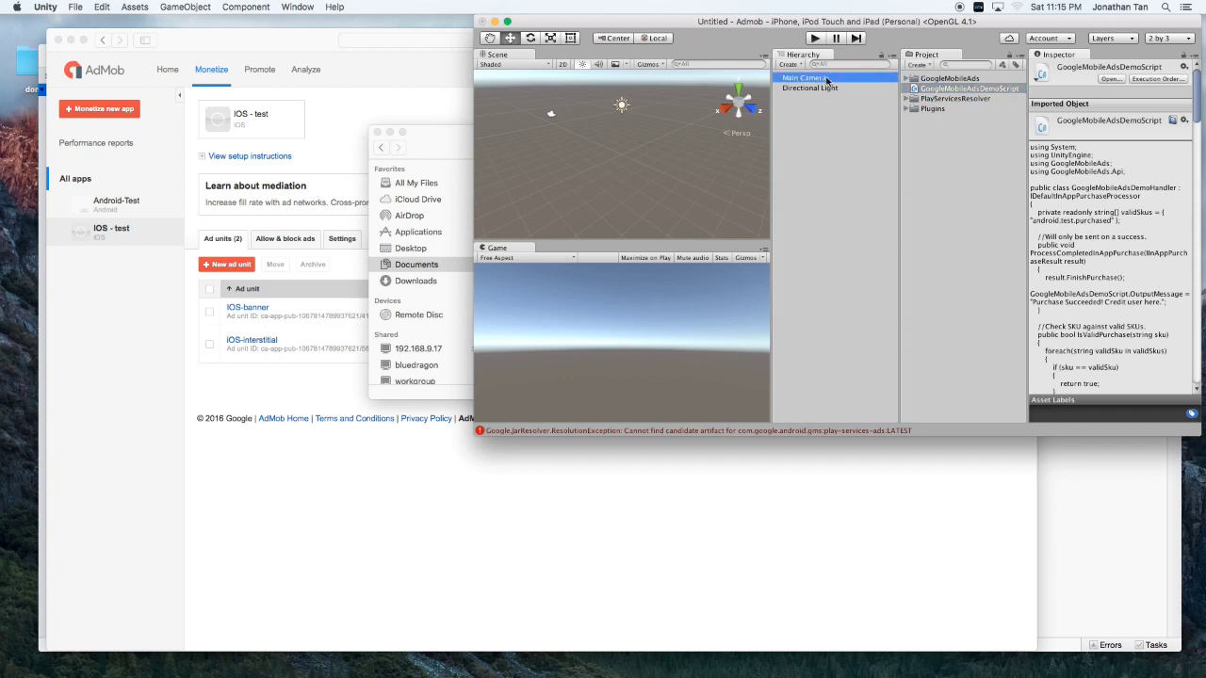
pyautogui.doubleClick(937, 88)
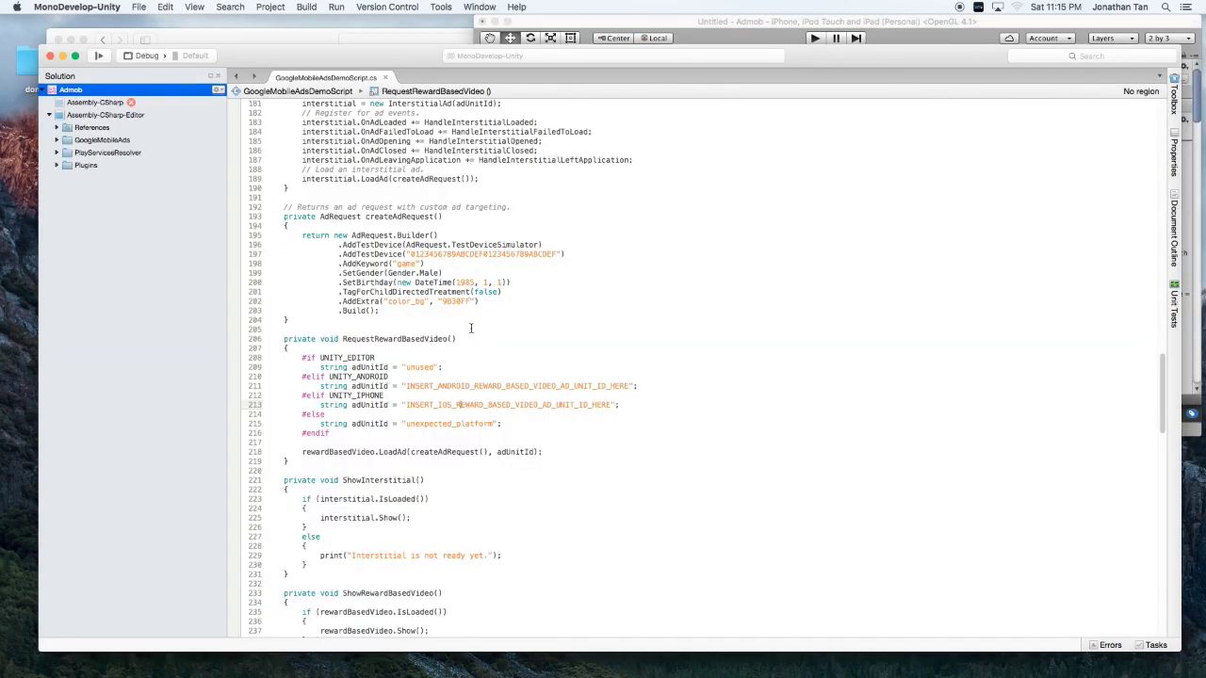
# Replace INSERT_IOS_BANNER_AD_UNIT_ID_HERE on line 151 with the copied IOS-banner ad unit ID.
pyautogui.scroll(10, 441, 344)
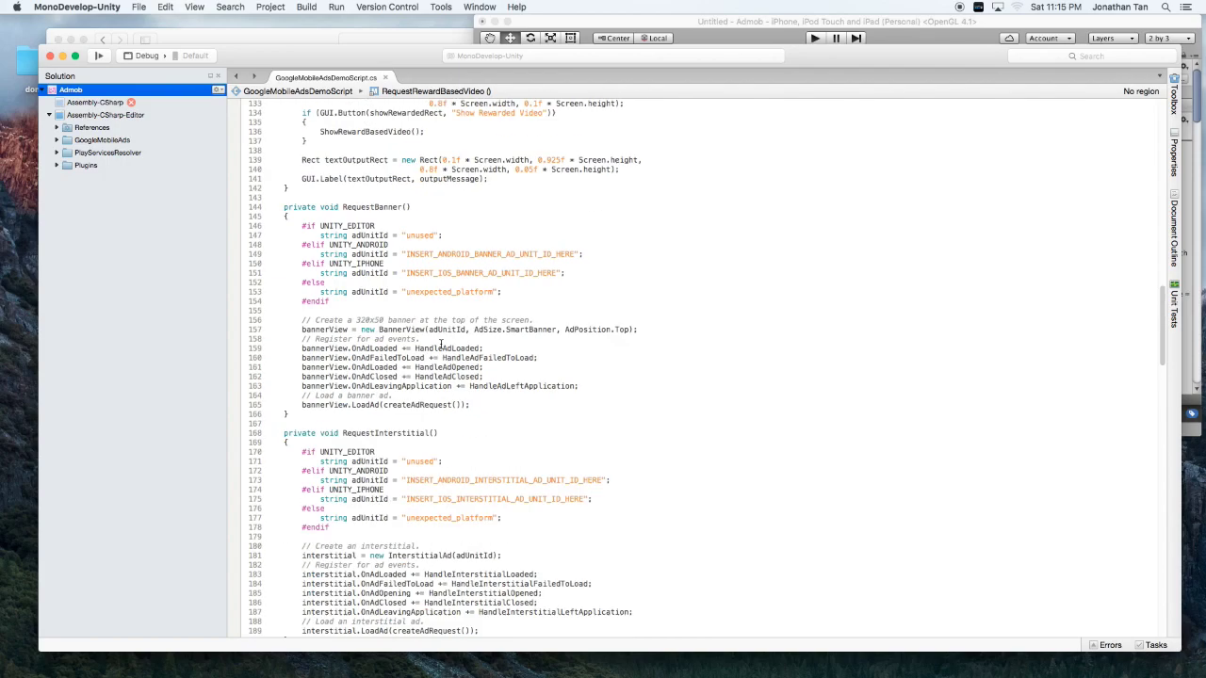
pyautogui.scroll(10, 441, 344)
pyautogui.scroll(-8, 441, 343)
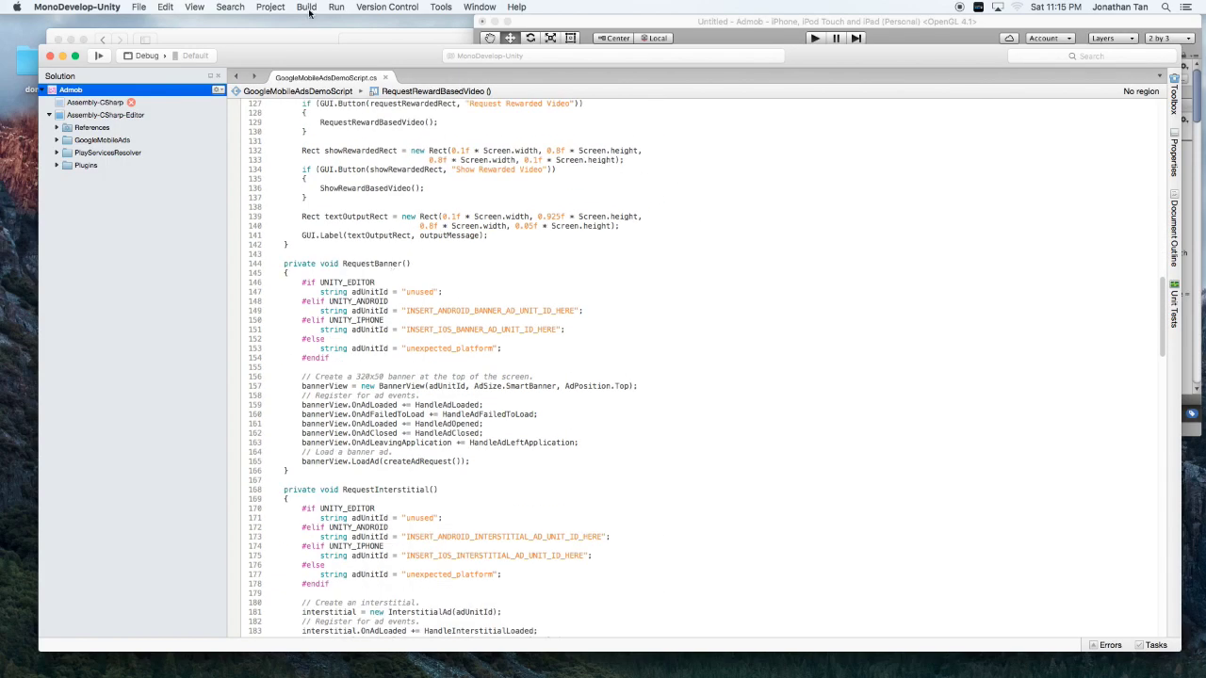
pyautogui.click(283, 42)
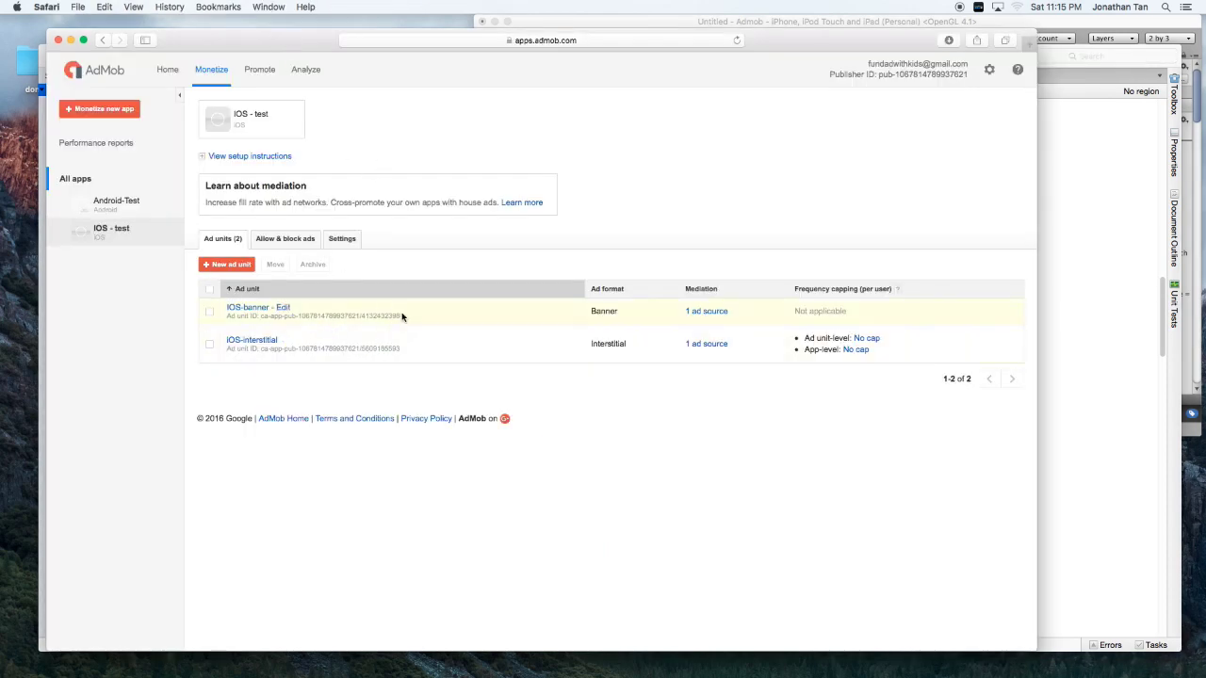
pyautogui.moveTo(402, 317); pyautogui.dragTo(262, 318)
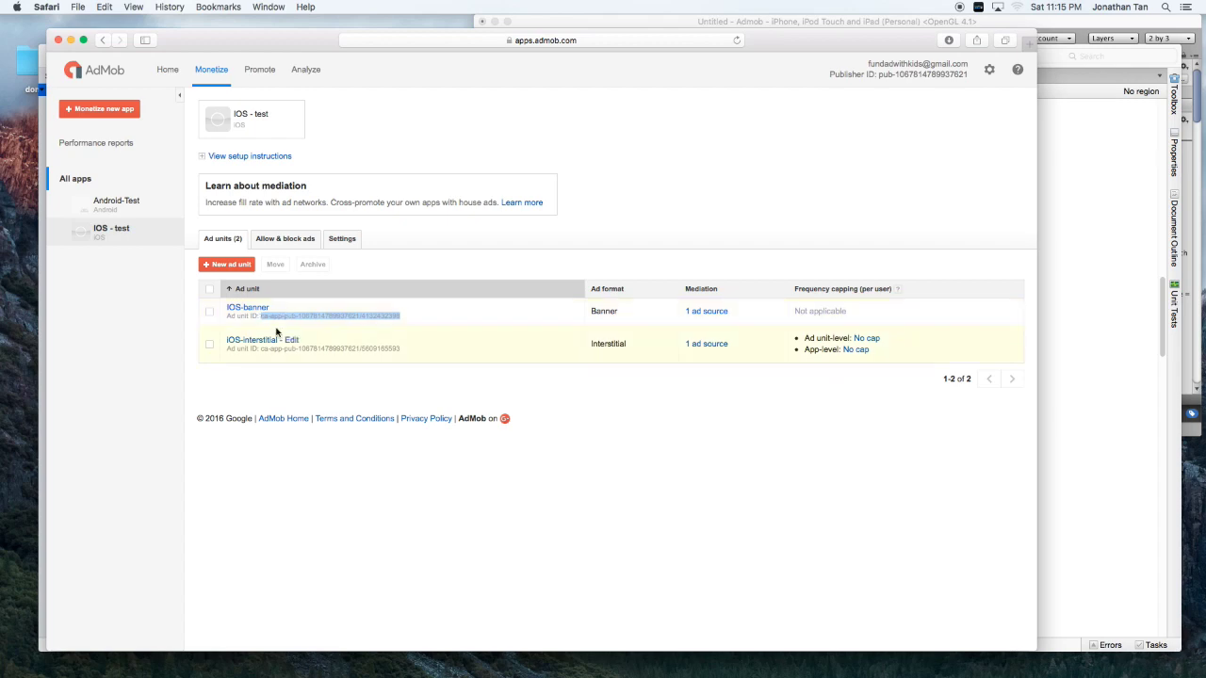
pyautogui.click(1096, 310)
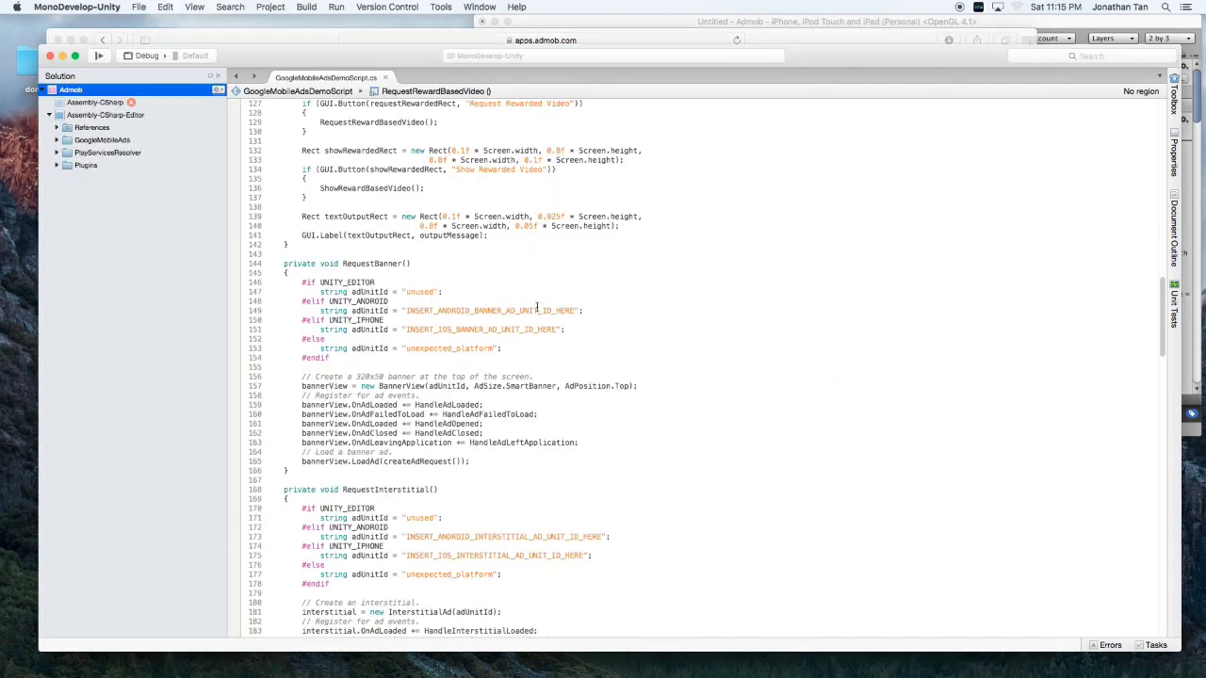
pyautogui.click(560, 329)
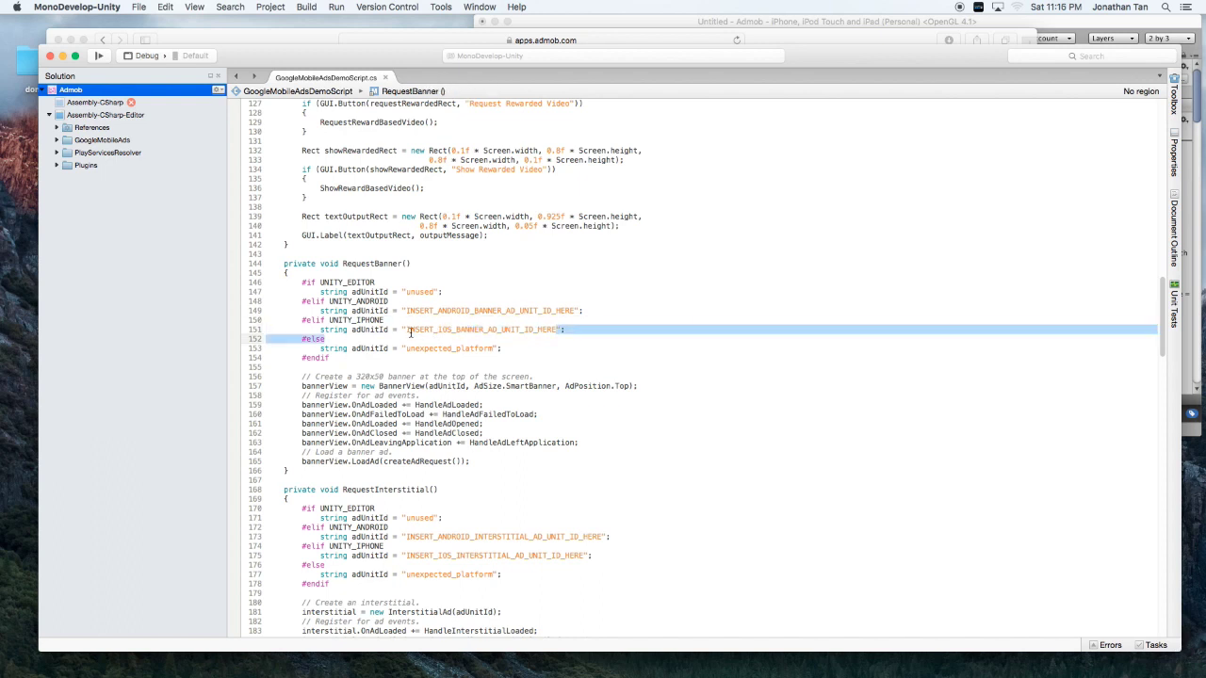
pyautogui.moveTo(558, 328); pyautogui.dragTo(405, 330)
pyautogui.press('super+v')
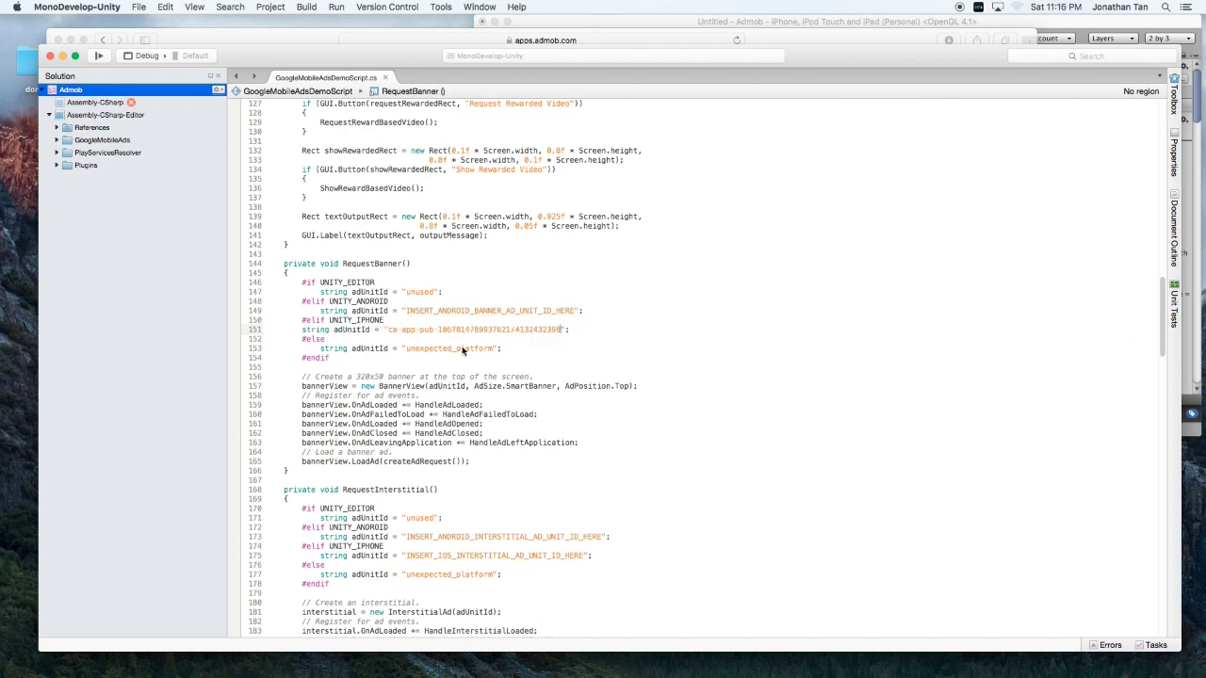
pyautogui.click(306, 38)
# Paste the copied IOS-interstitial ad unit ID over the iOS interstitial placeholder on line 175.
pyautogui.moveTo(390, 349); pyautogui.dragTo(406, 352)
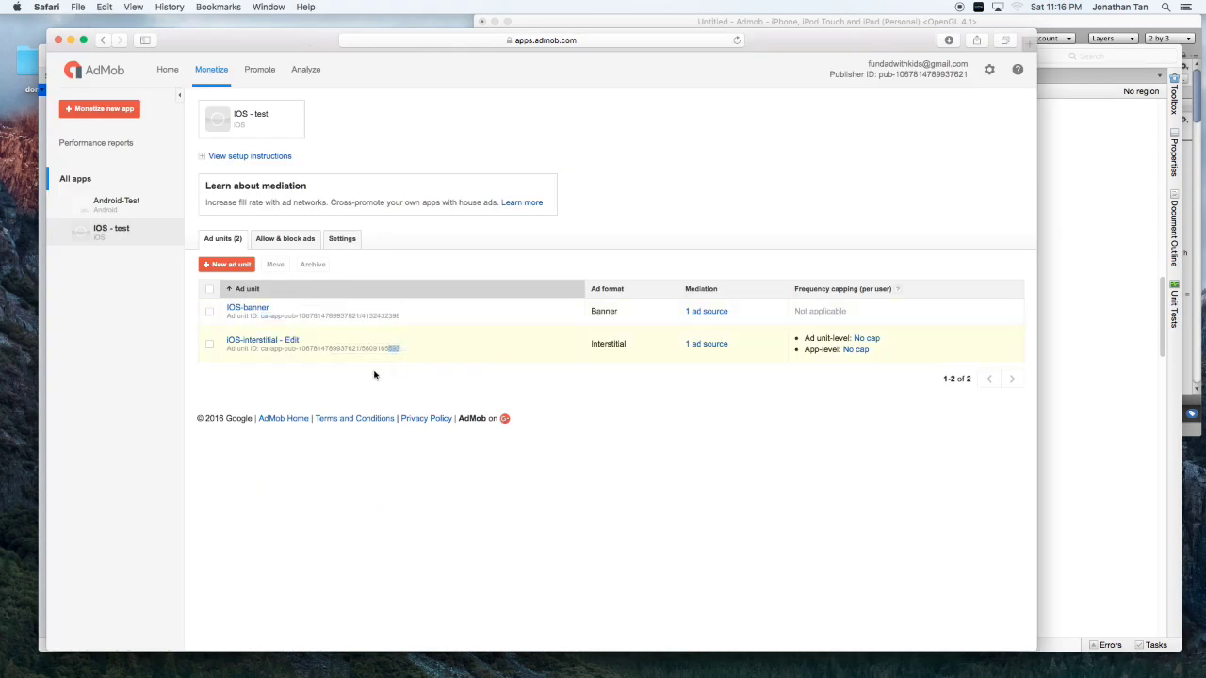
pyautogui.moveTo(407, 350); pyautogui.dragTo(260, 350)
pyautogui.click(1064, 199)
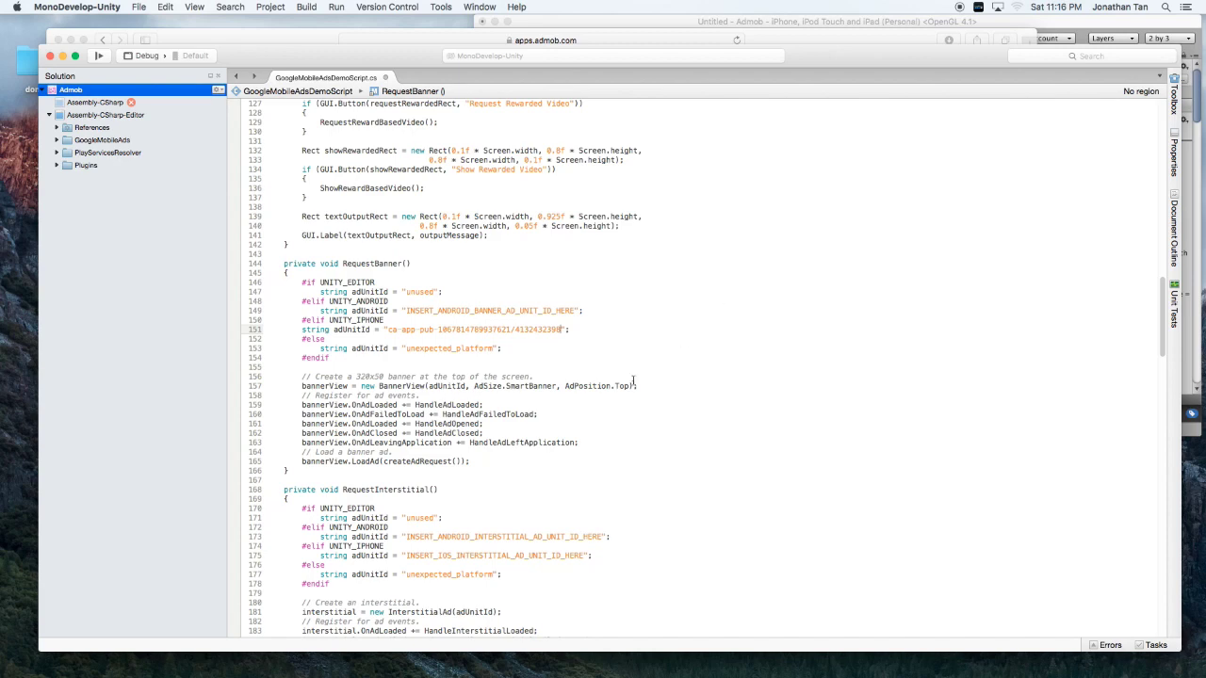
pyautogui.scroll(-6, 565, 397)
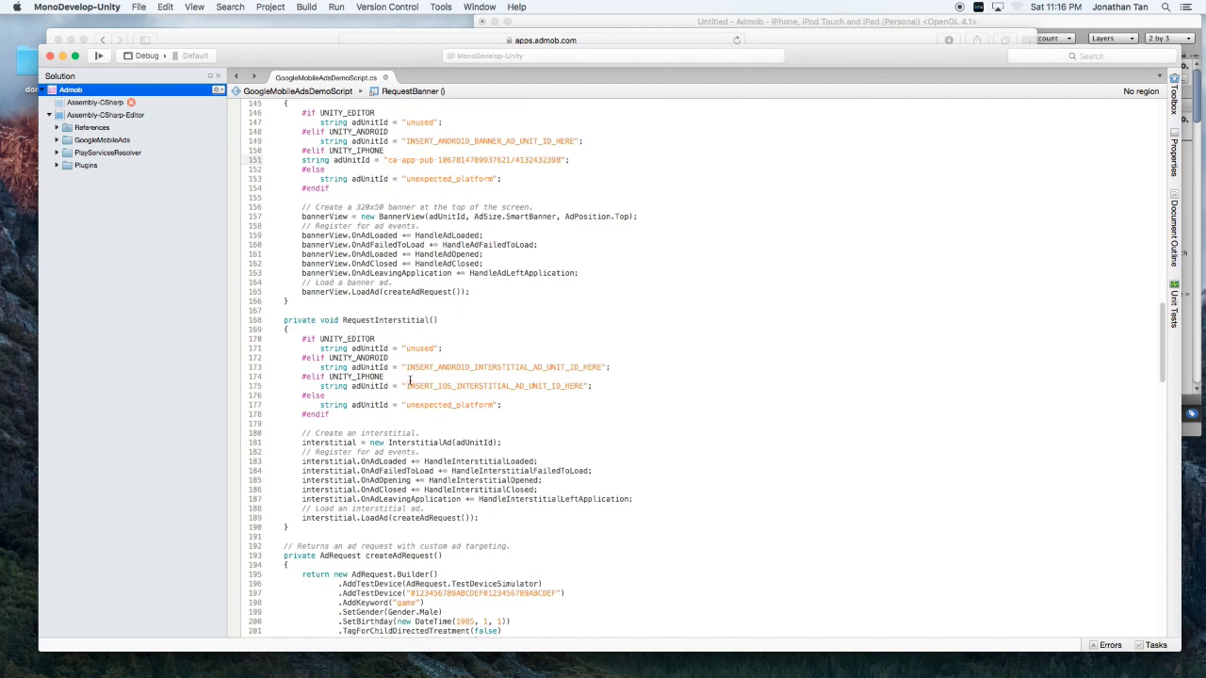
pyautogui.moveTo(407, 386); pyautogui.dragTo(585, 386)
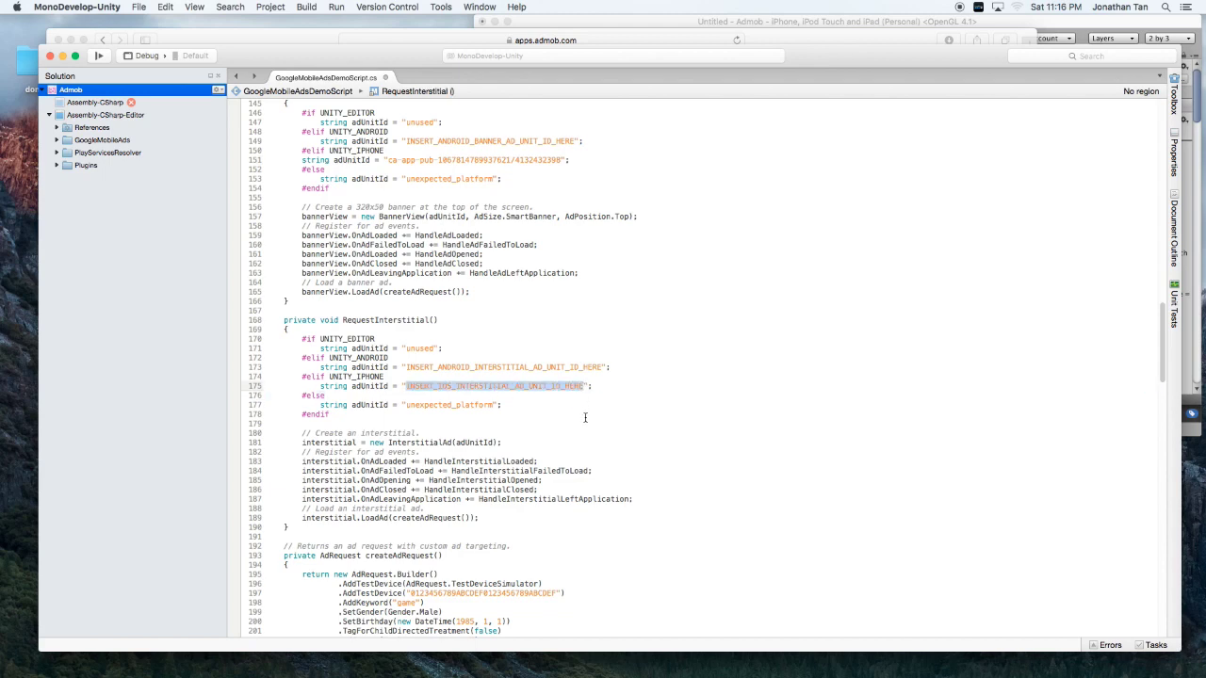
pyautogui.press('super+v')
# Paste the same interstitial ID over the iOS reward-video placeholder on line 213.
pyautogui.scroll(-6, 582, 424)
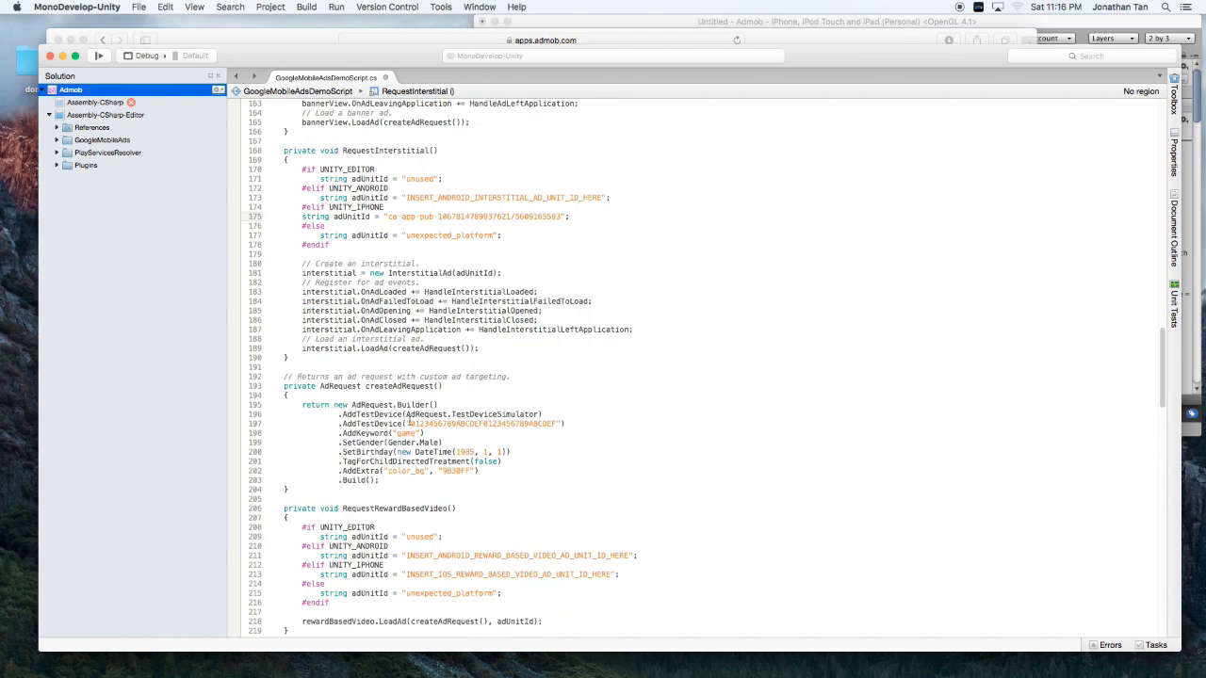
pyautogui.scroll(-2, 408, 424)
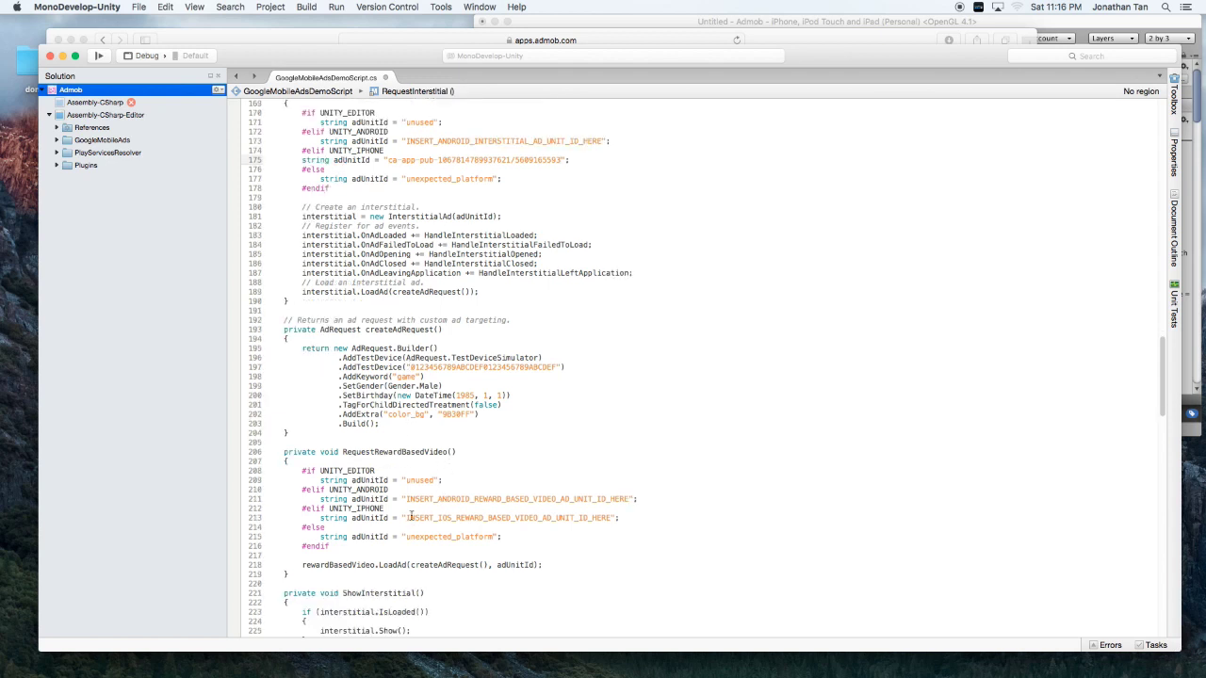
pyautogui.moveTo(407, 521); pyautogui.dragTo(614, 521)
pyautogui.press('super+v')
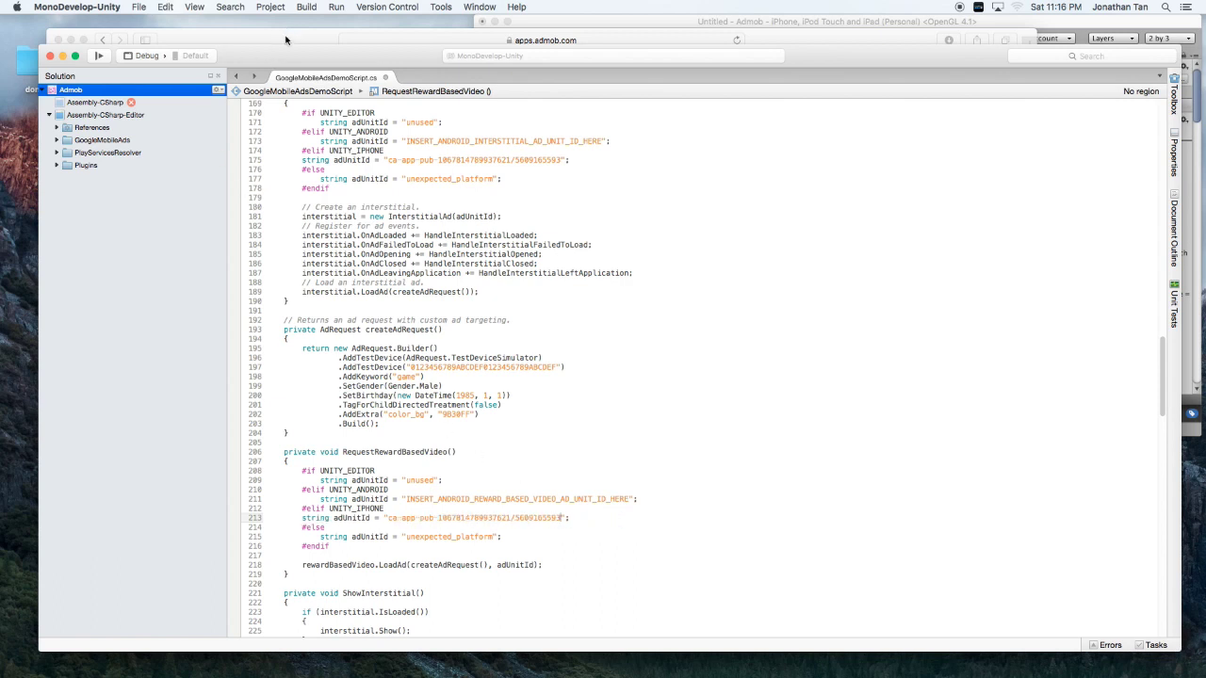
# Save the edited demo script and return to the Unity editor.
pyautogui.click(138, 7)
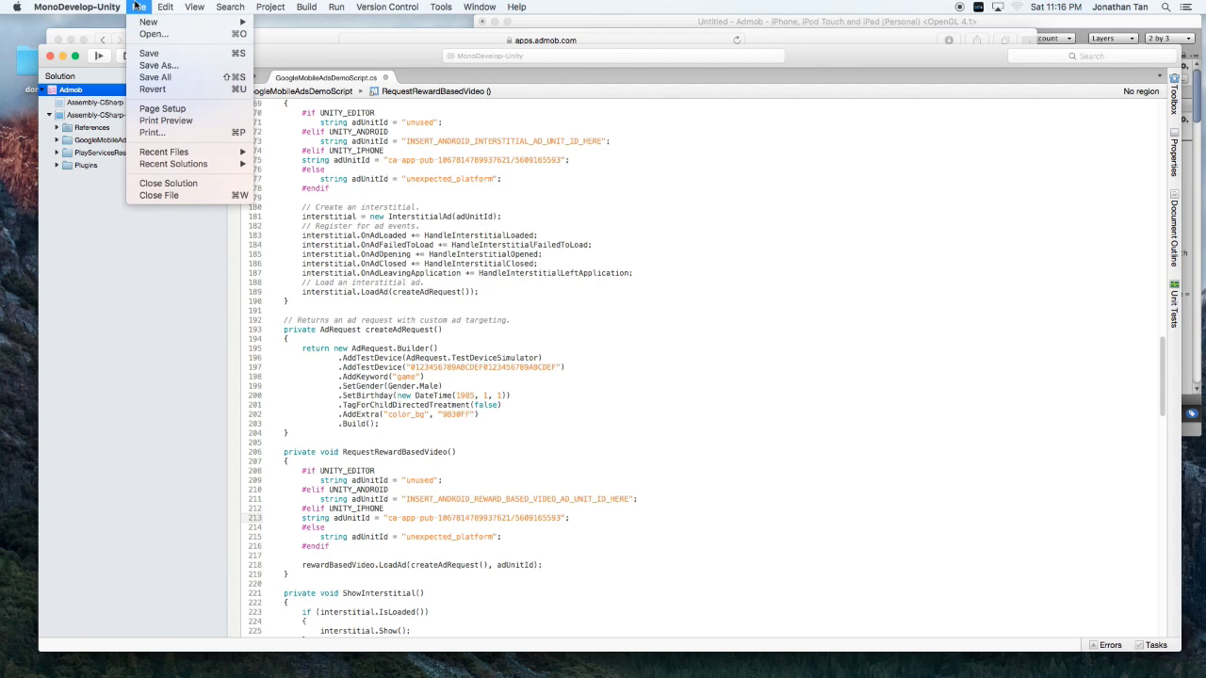
pyautogui.click(157, 54)
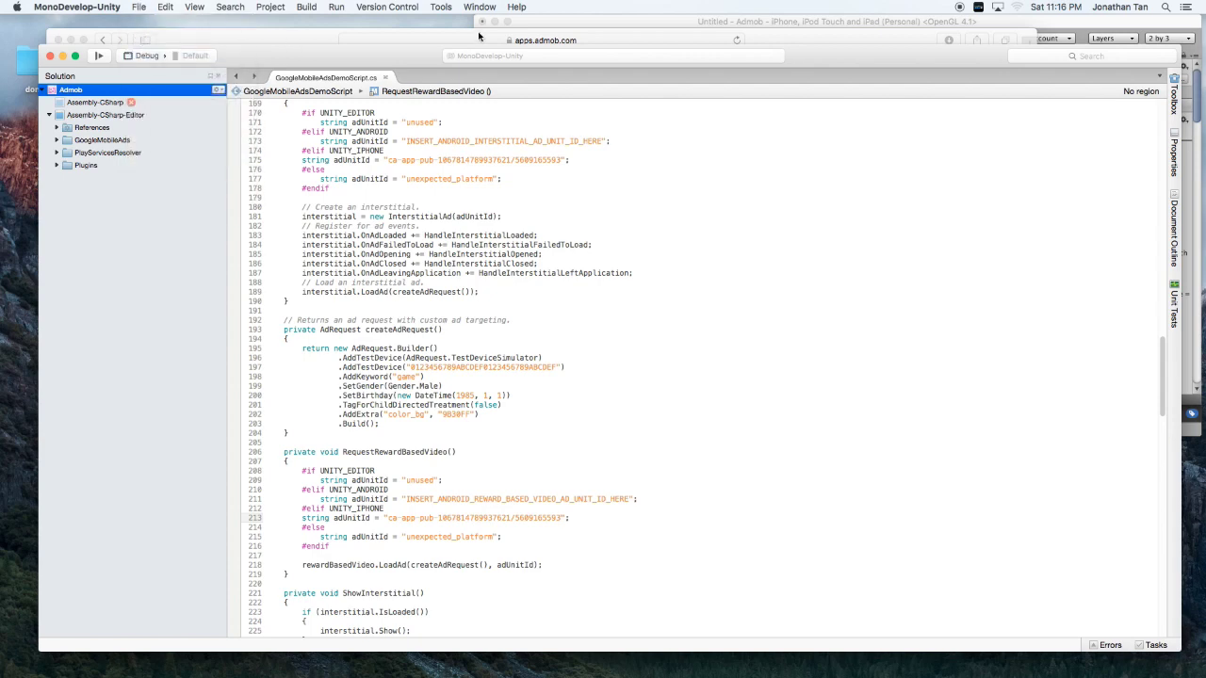
pyautogui.click(593, 27)
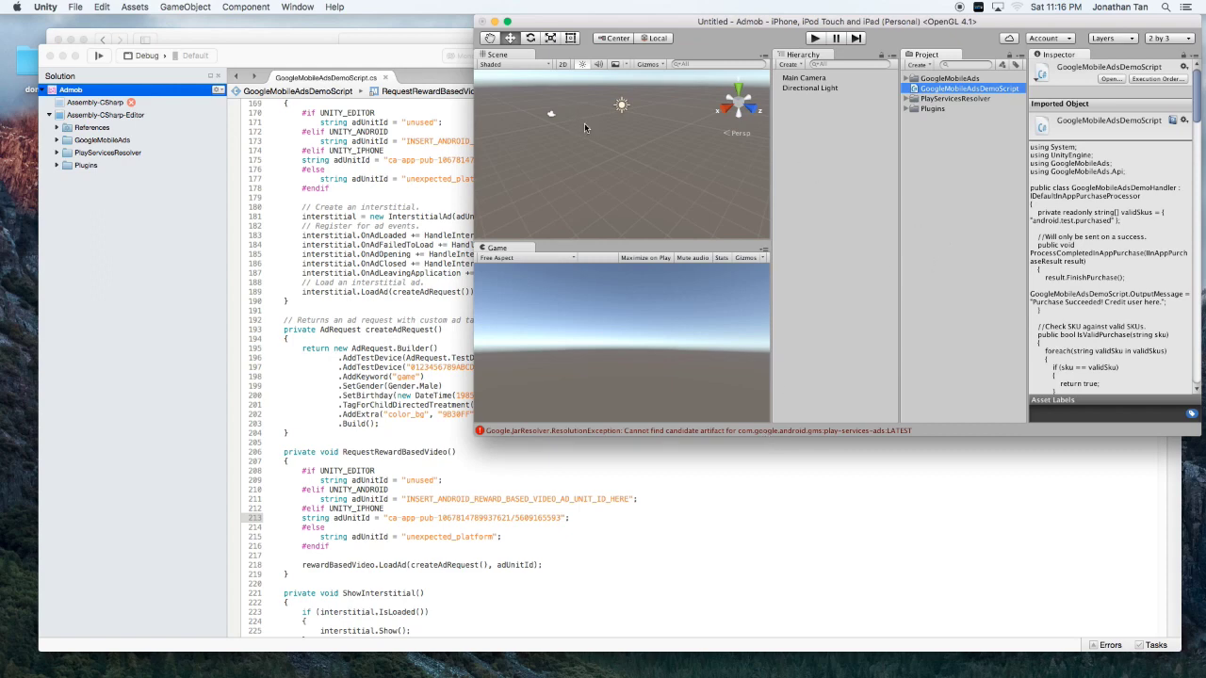
pyautogui.click(45, 7)
# In Build Settings, start building for the iOS platform.
pyautogui.moveTo(75, 7)
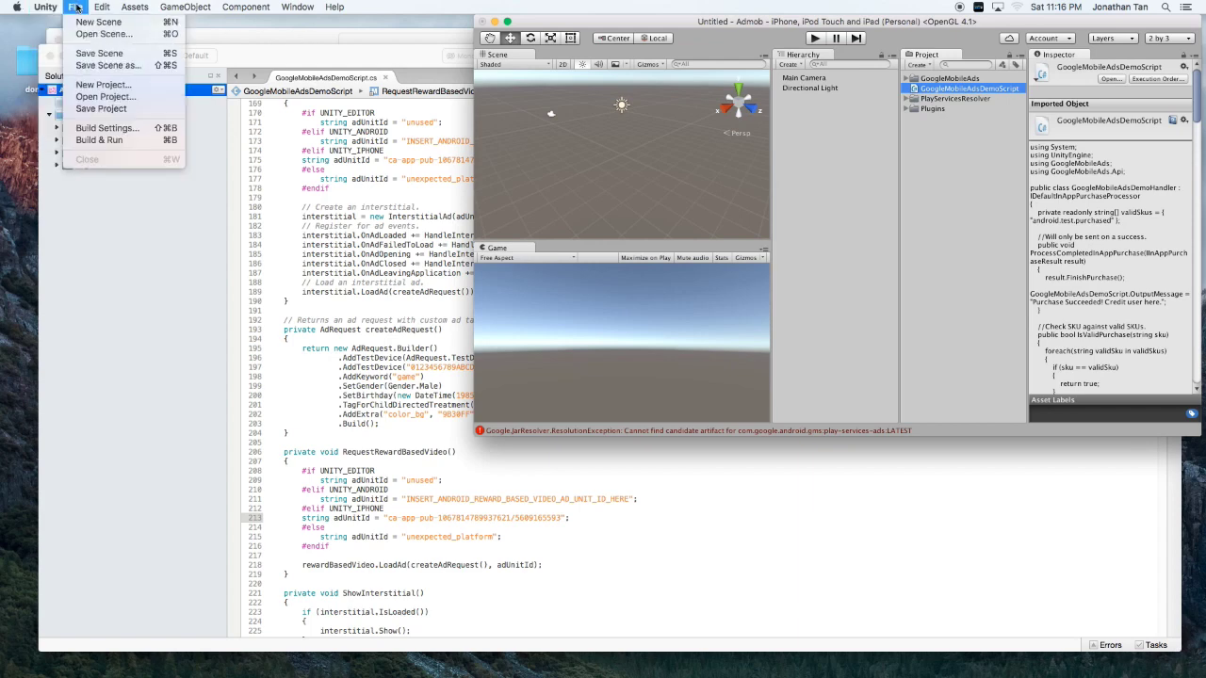
pyautogui.click(112, 128)
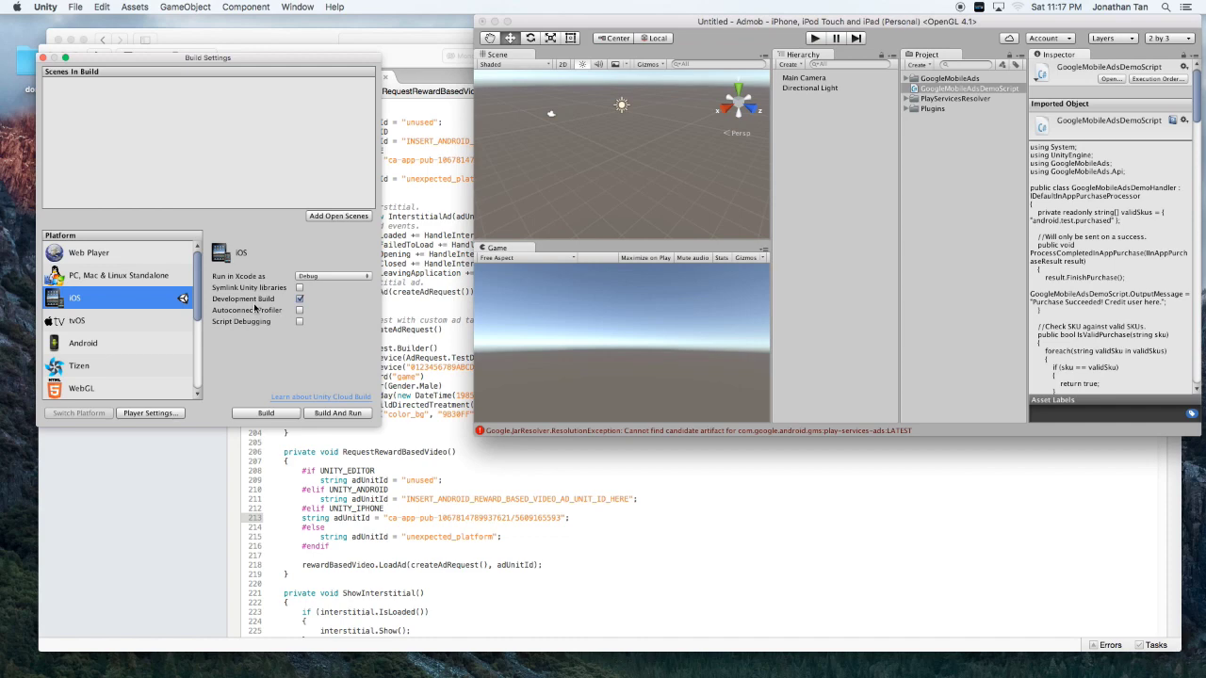
pyautogui.click(267, 414)
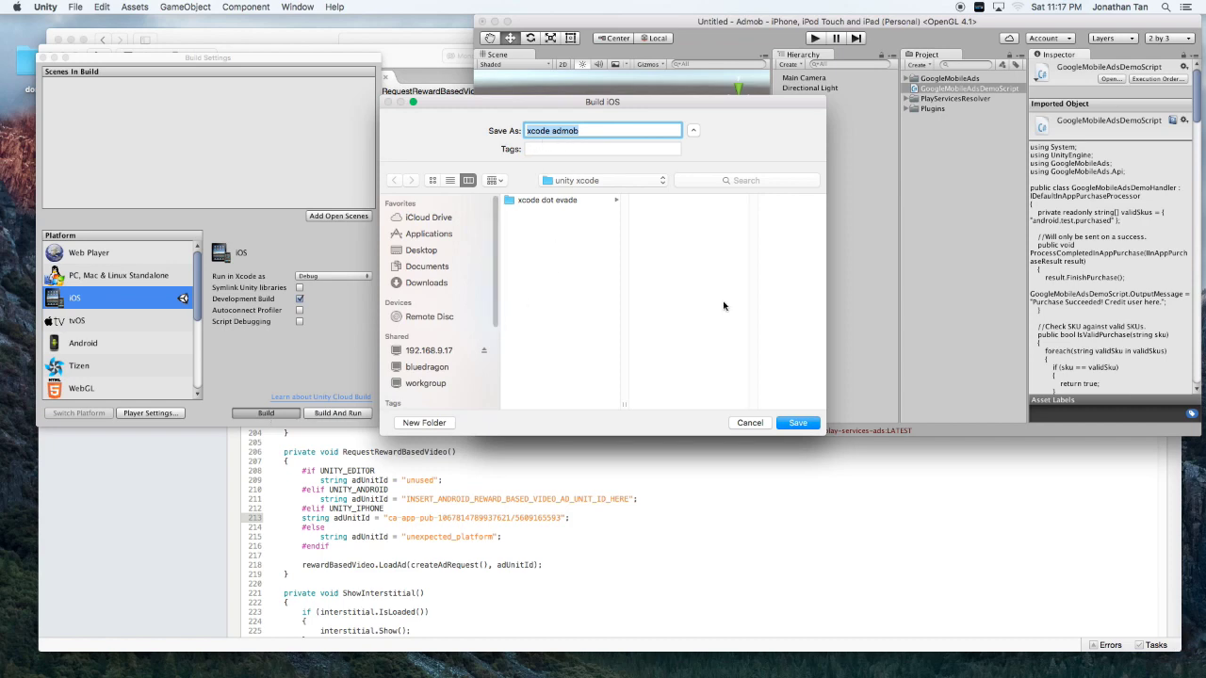
# Save the iOS build export as 'xcode admob' in the unity xcode folder.
pyautogui.click(806, 424)
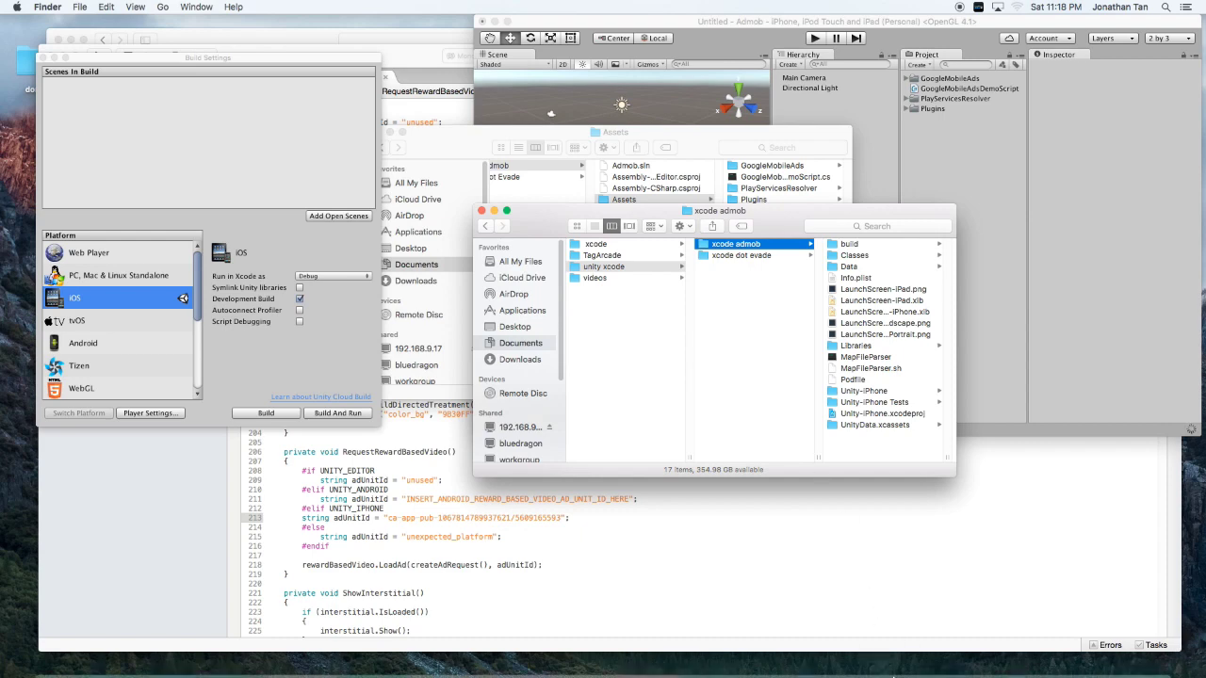
# Launch Xcode and choose File > Open.
pyautogui.moveTo(951, 662)
pyautogui.click(923, 653)
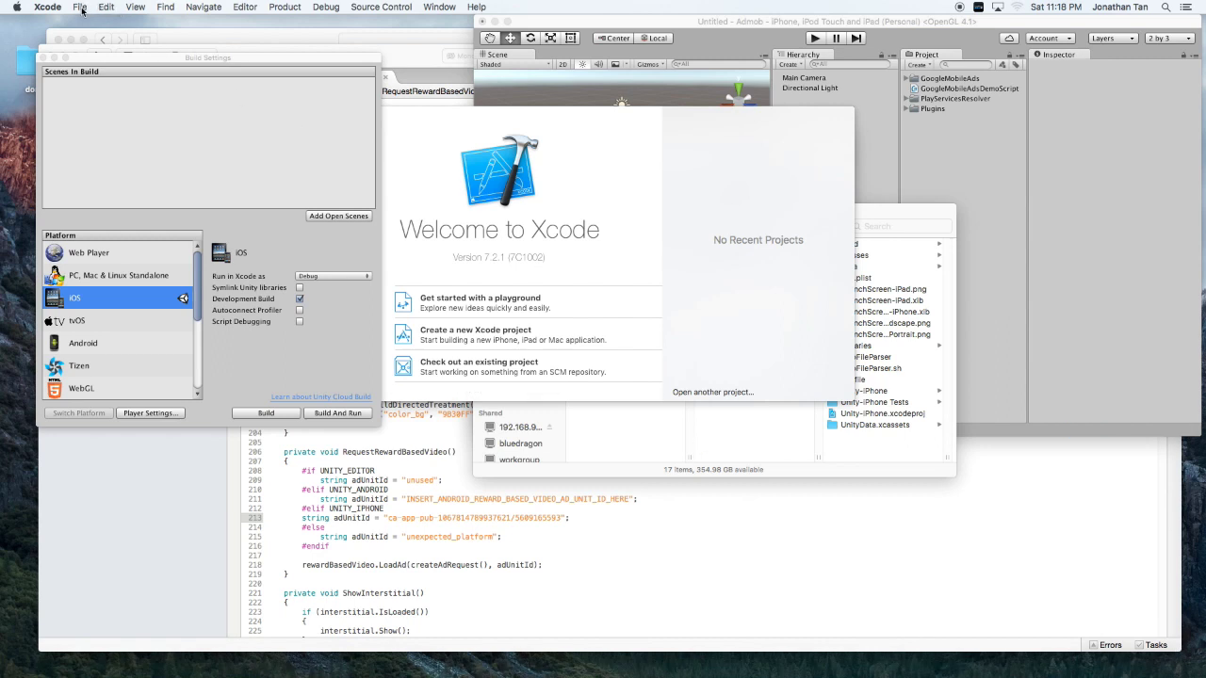
pyautogui.click(80, 8)
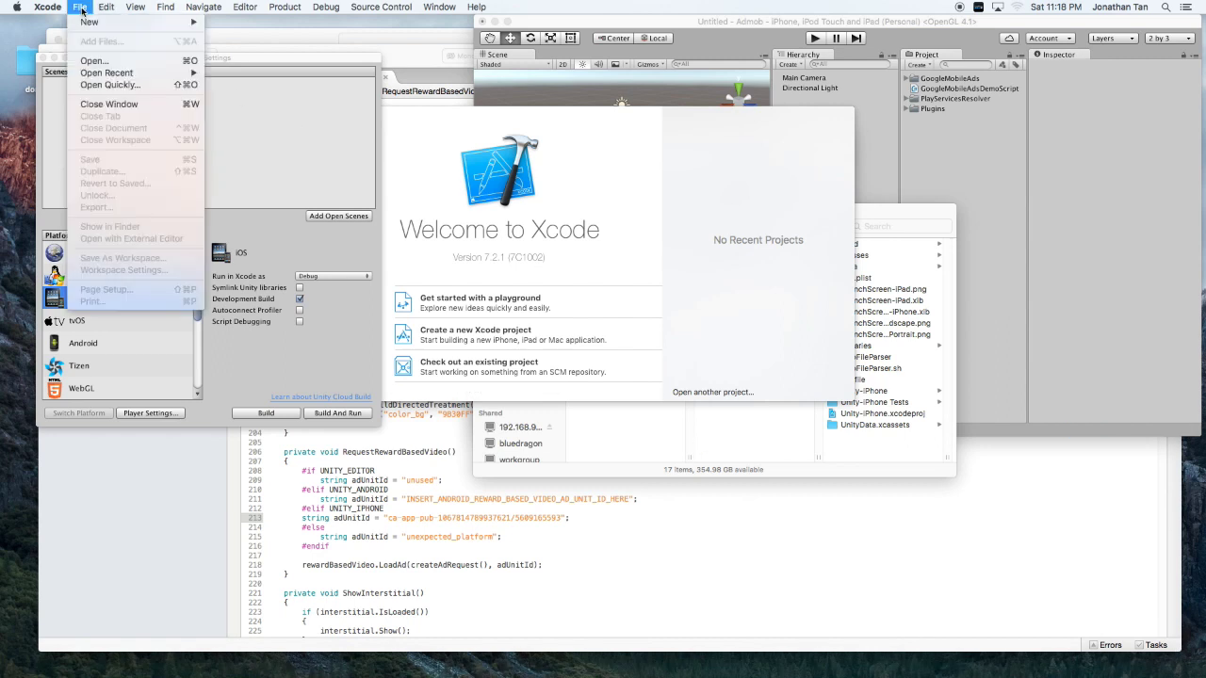
pyautogui.click(94, 60)
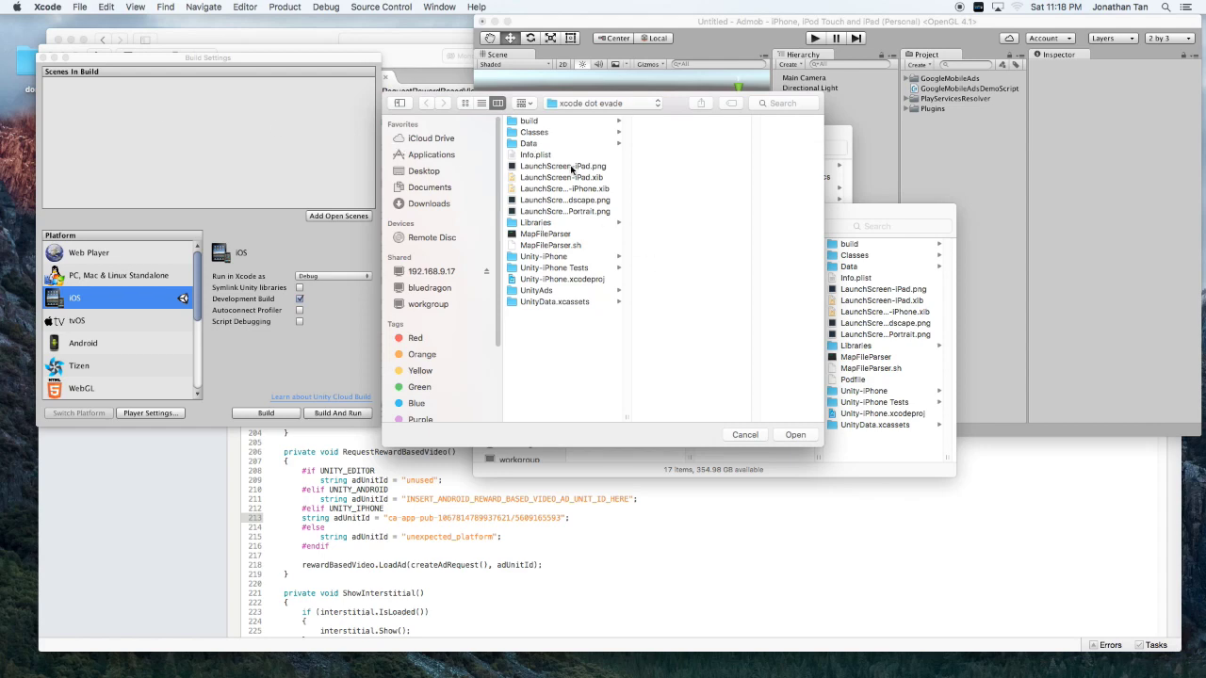
# Open the project in Documents > unity xcode > xcode admob.
pyautogui.click(589, 103)
pyautogui.click(588, 104)
pyautogui.click(424, 189)
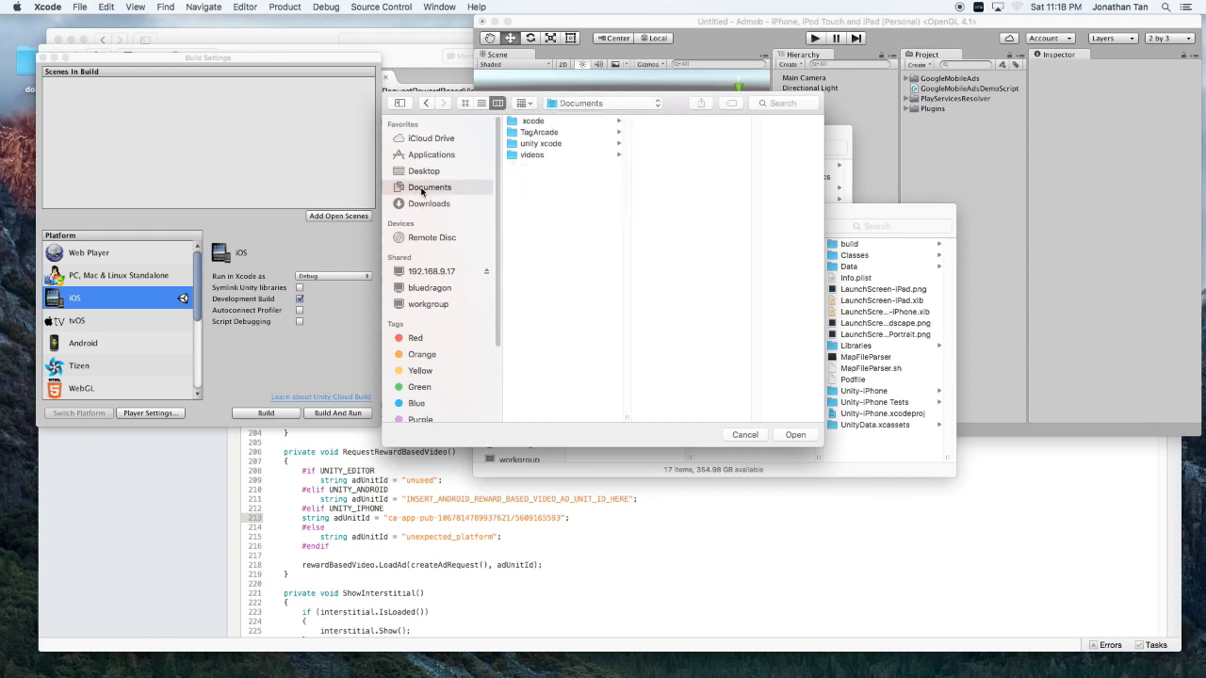
pyautogui.click(528, 146)
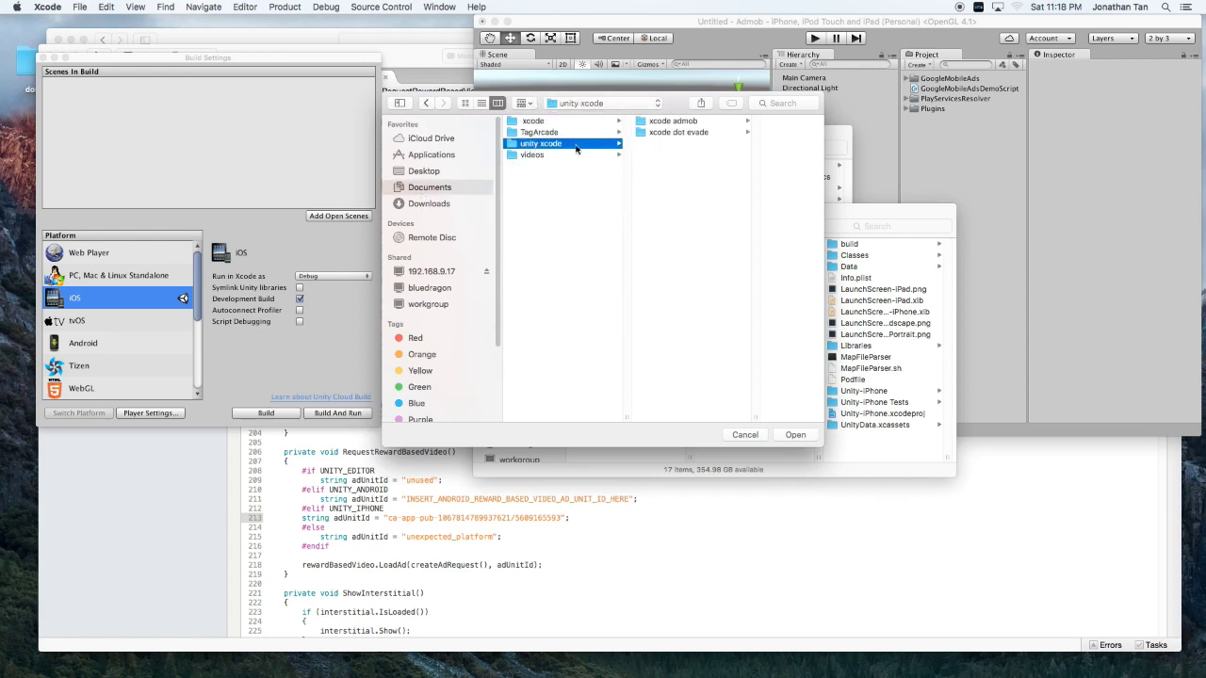
pyautogui.click(660, 122)
pyautogui.click(783, 439)
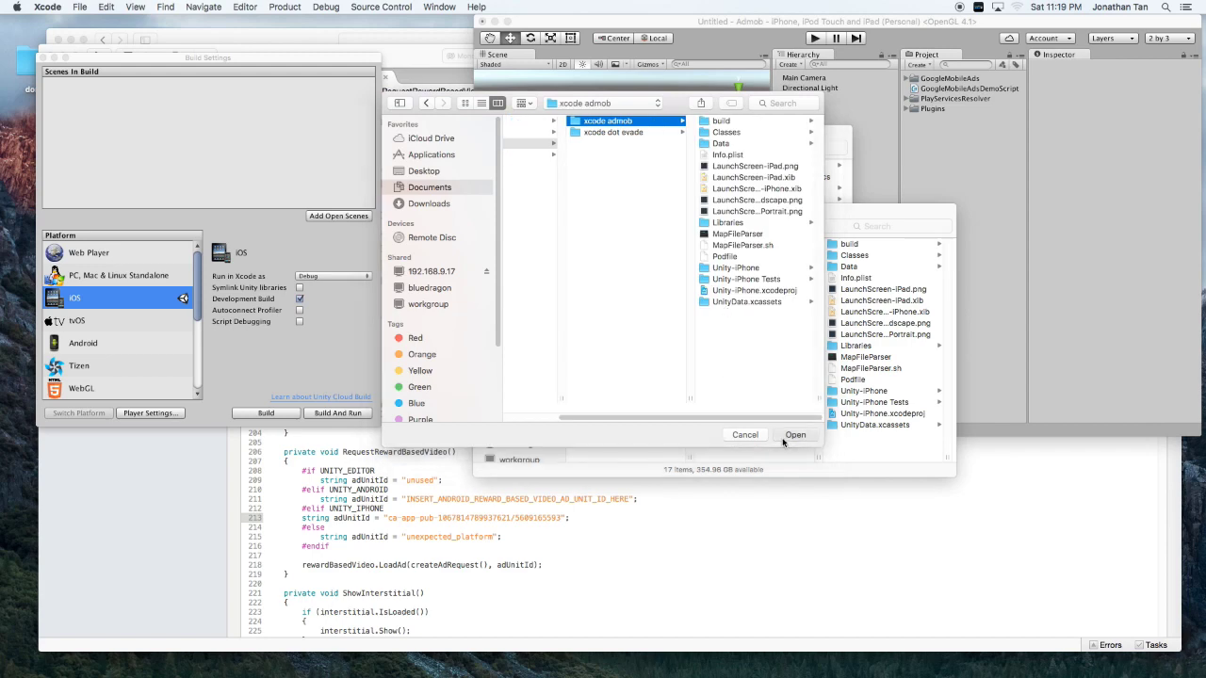
pyautogui.click(785, 437)
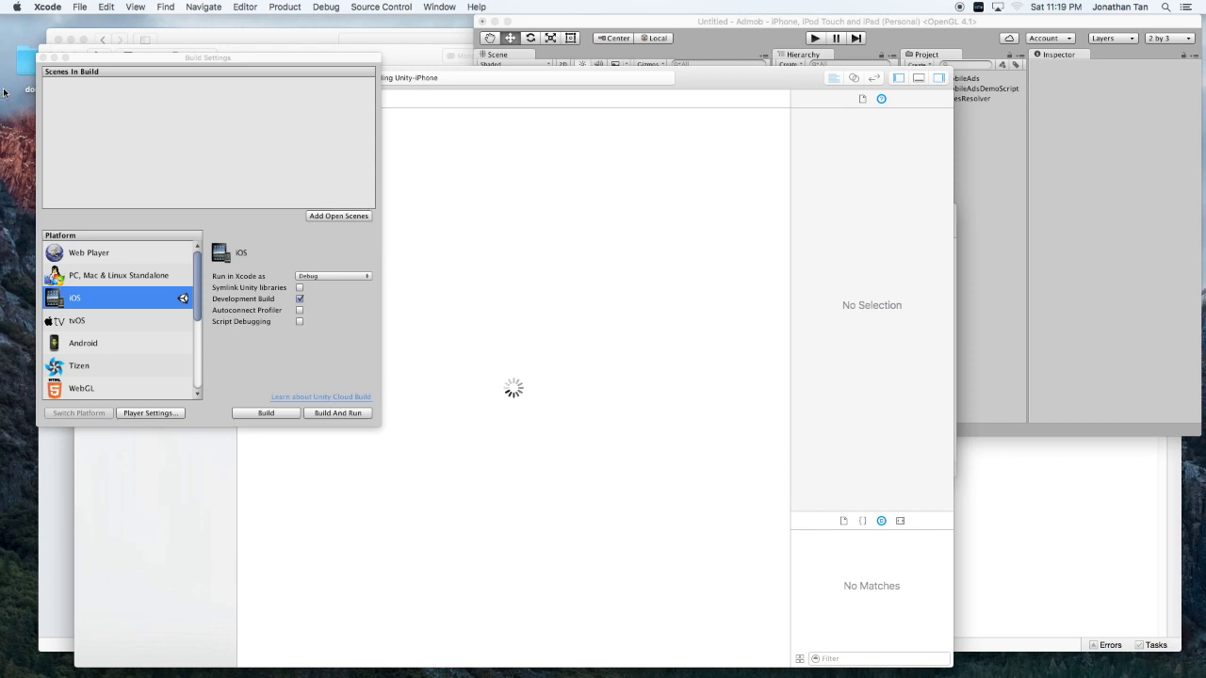
# Run Unity-iPhone on the iPod and show the 'Module GoogleMobileAds not found' error.
pyautogui.click(42, 58)
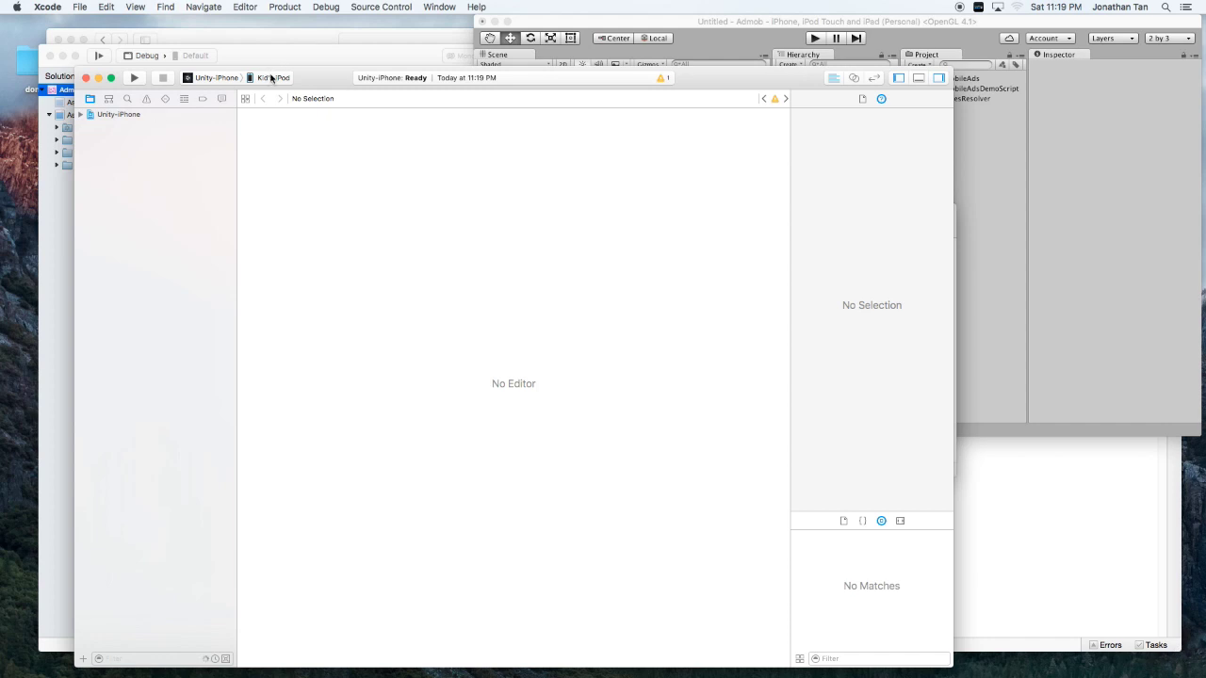
pyautogui.click(134, 78)
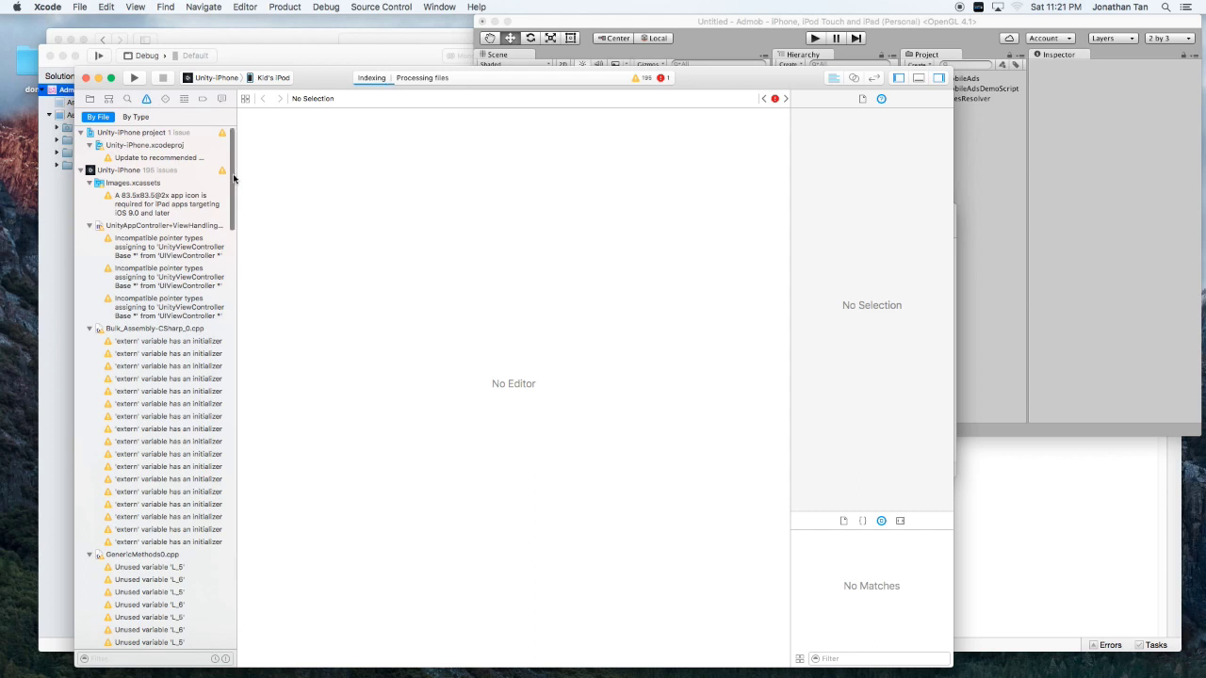
pyautogui.moveTo(233, 179); pyautogui.dragTo(235, 622)
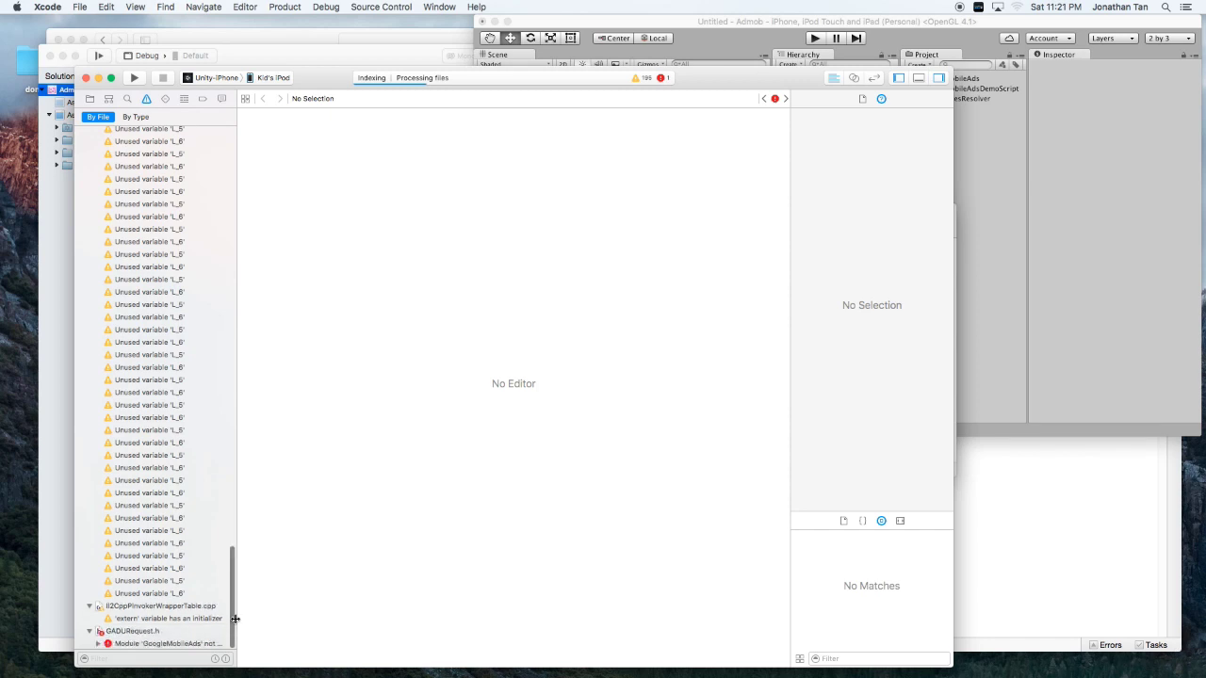
pyautogui.click(194, 645)
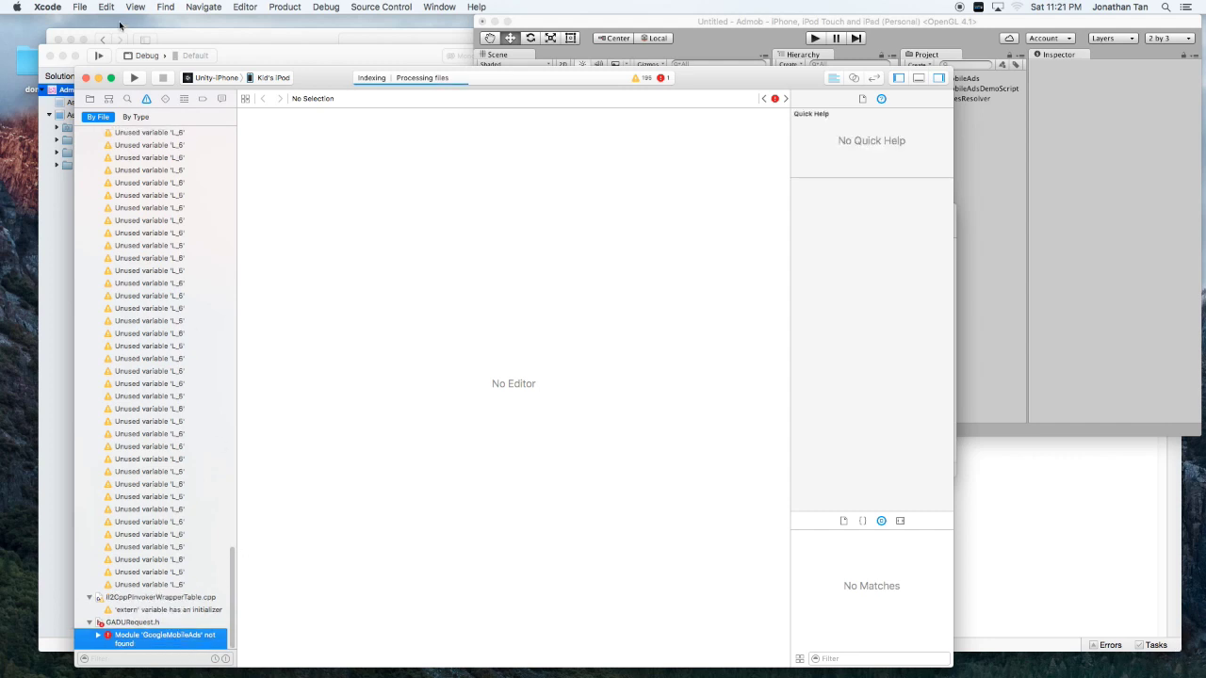
# Expand the Unity-iPhone project and its Frameworks group in the Project navigator.
pyautogui.click(90, 99)
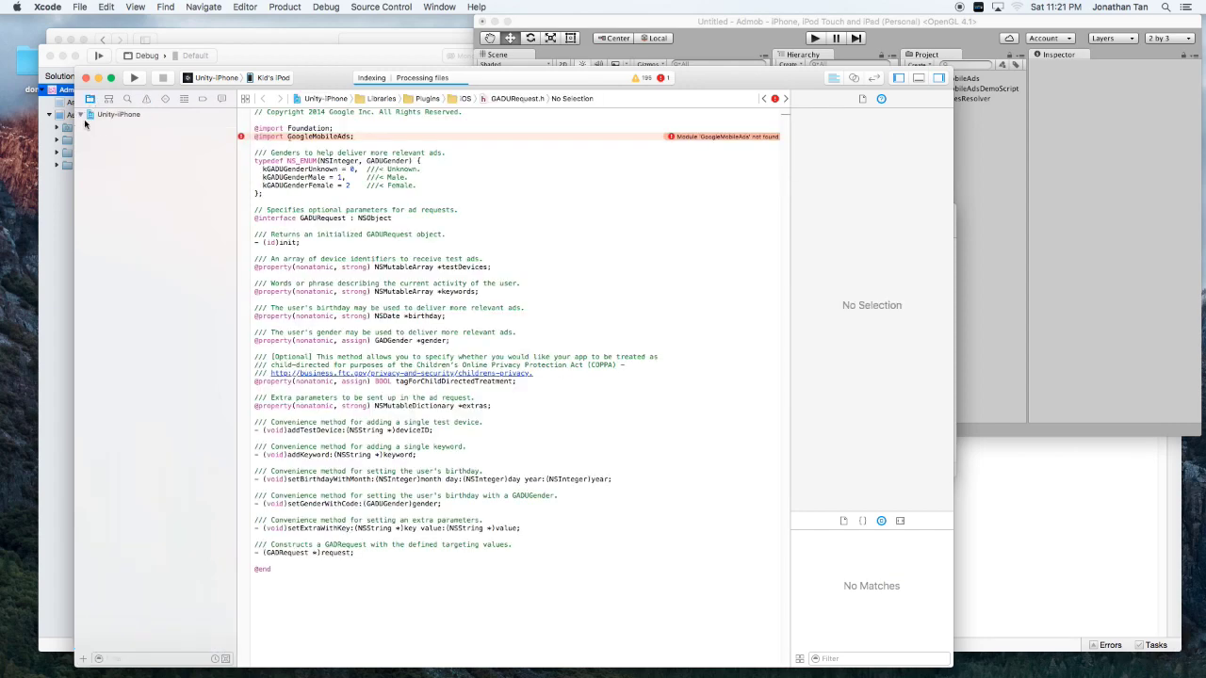
pyautogui.click(84, 118)
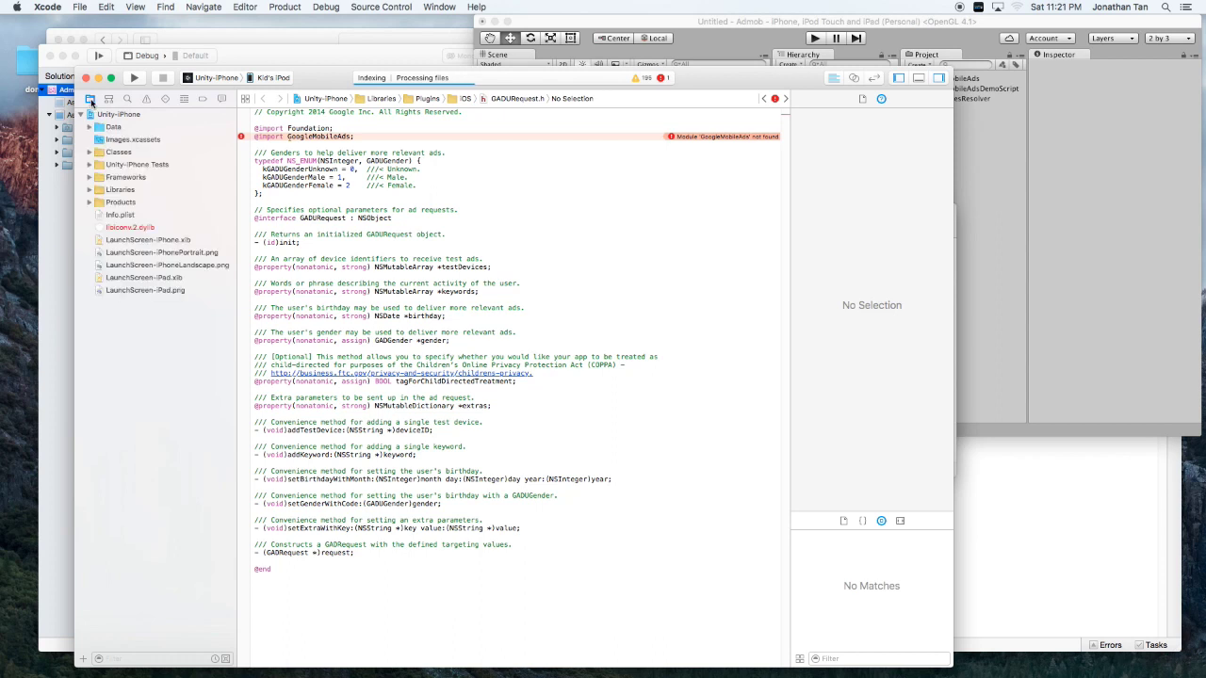
pyautogui.click(89, 177)
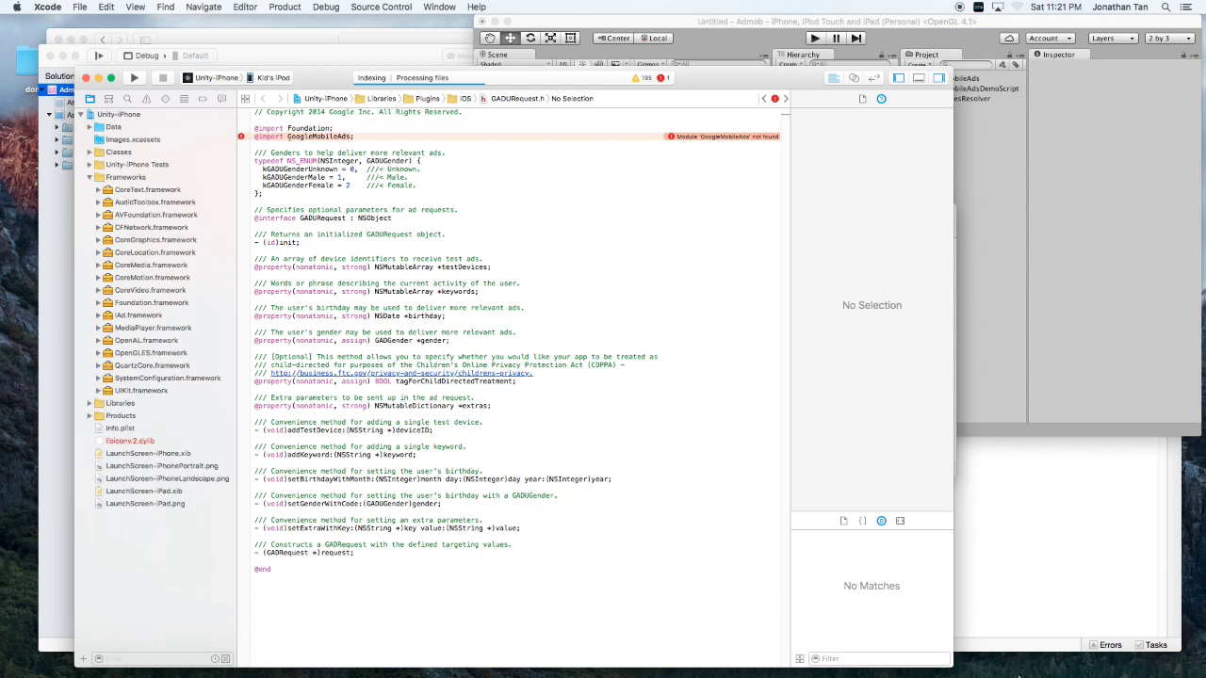
# Show the downloaded GoogleMobileAdsSdkiOS-7.6.0 folder in Finder from the Dock's Downloads.
pyautogui.moveTo(1019, 674)
pyautogui.click(1106, 652)
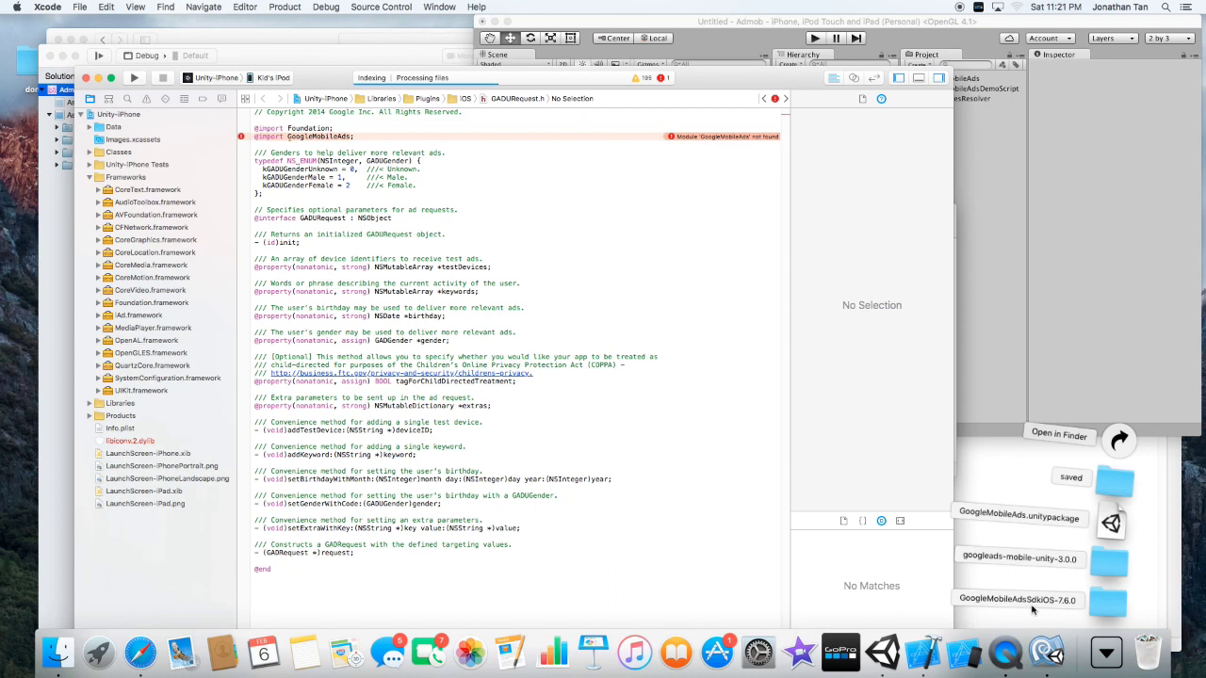
pyautogui.click(1093, 608)
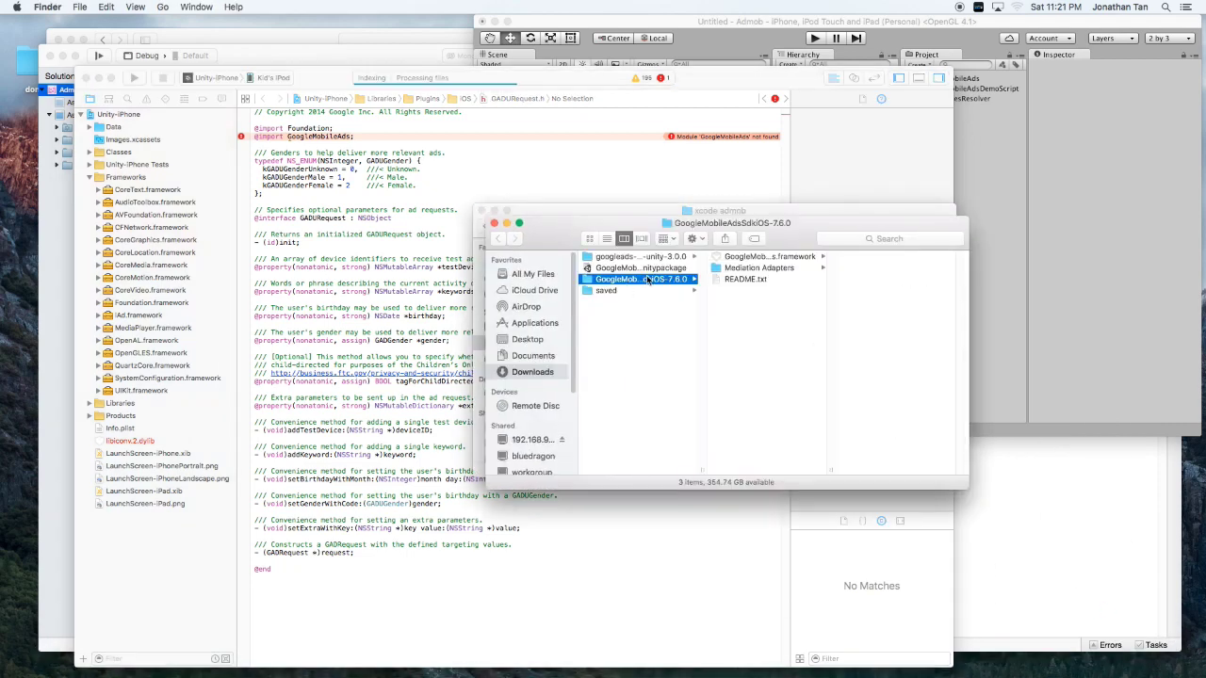
# Add GoogleMobileAds.framework to Frameworks, copied in for the Unity-iPhone target, closing the Finder windows.
pyautogui.click(752, 257)
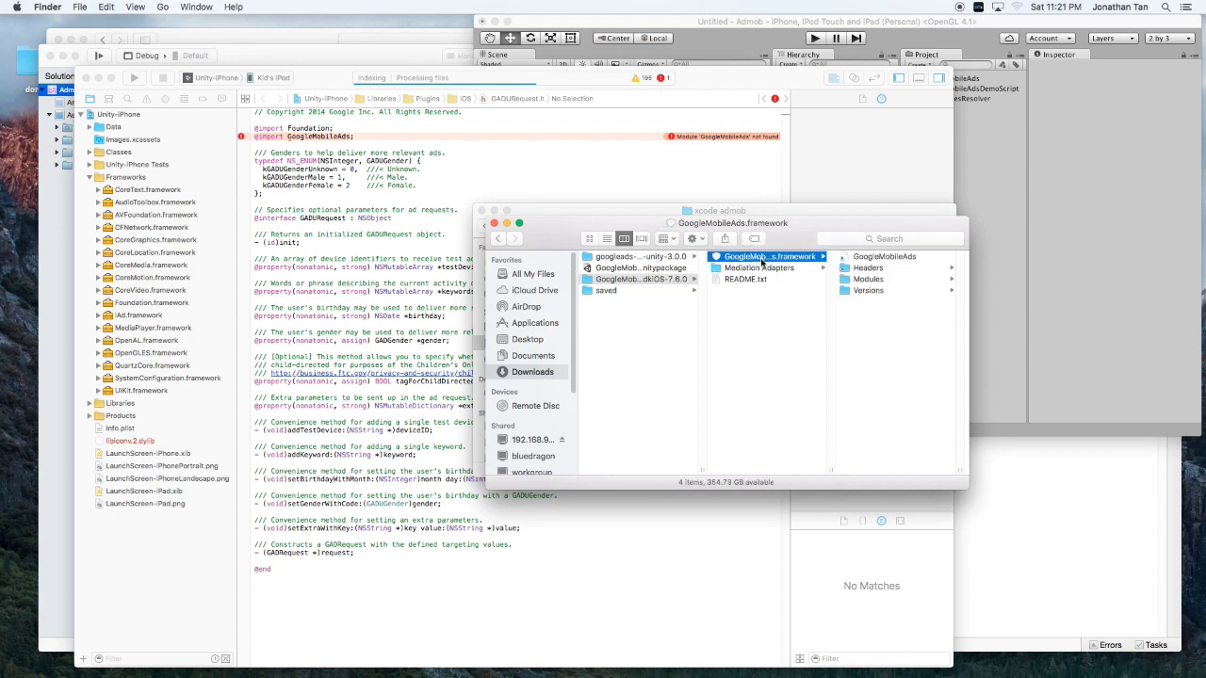
pyautogui.moveTo(761, 264); pyautogui.dragTo(274, 188)
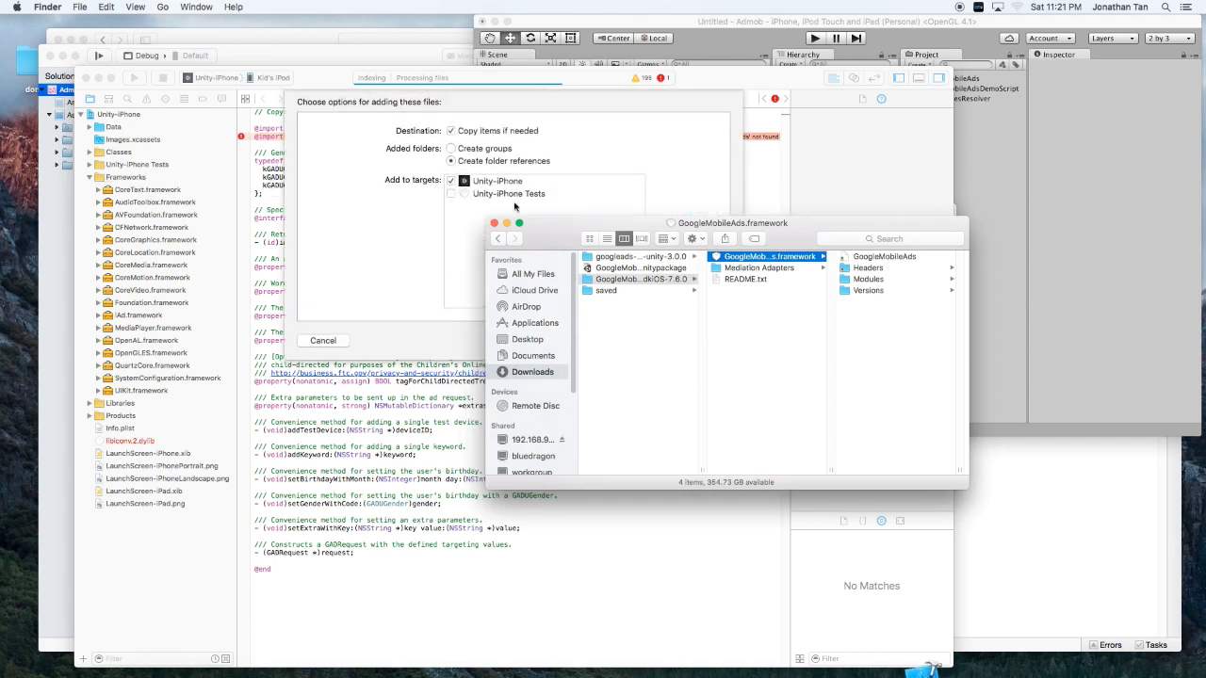
pyautogui.click(493, 226)
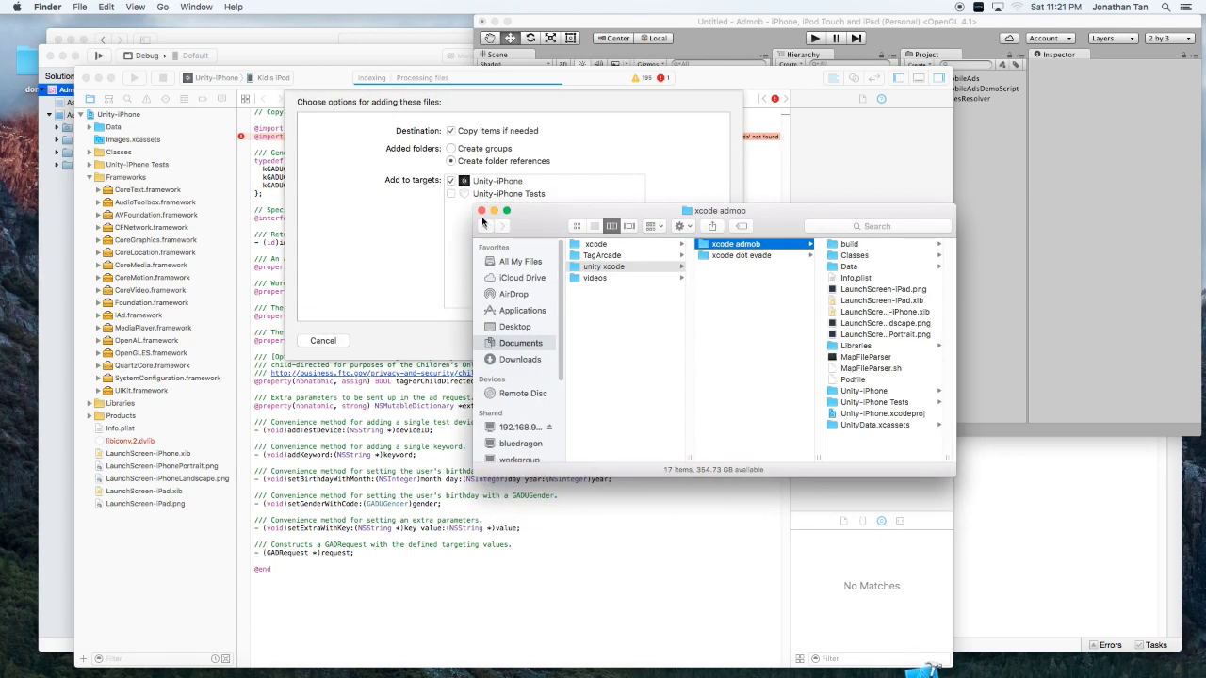
pyautogui.click(479, 208)
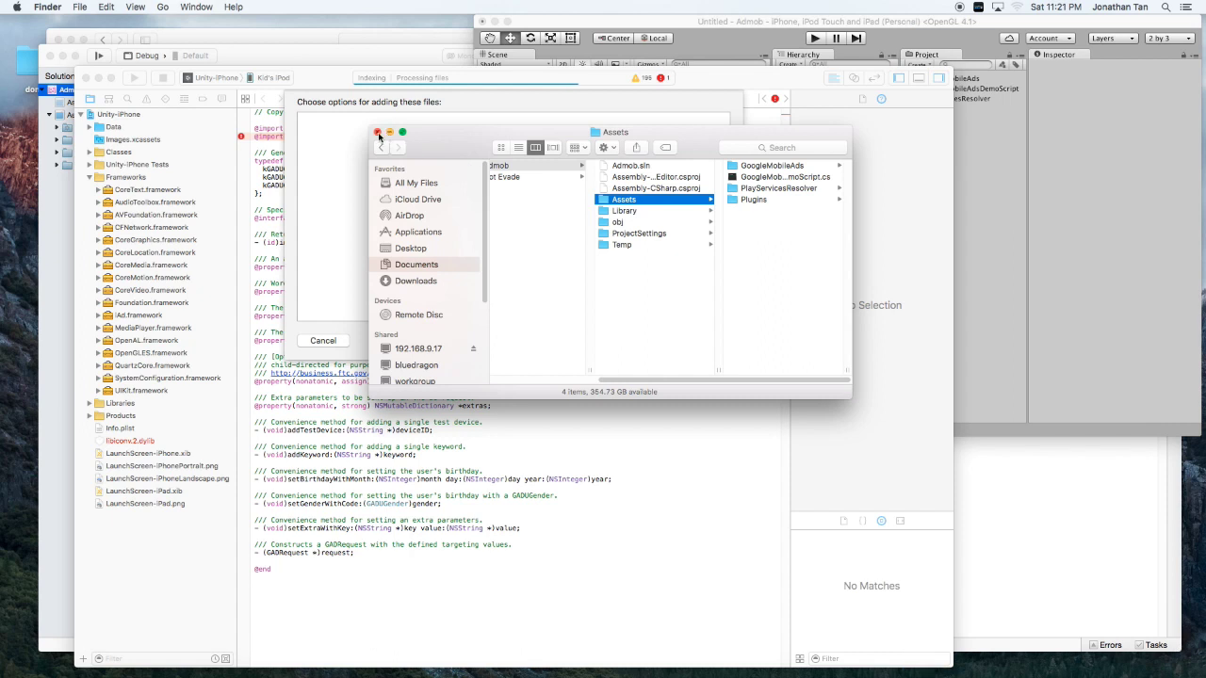
pyautogui.click(378, 133)
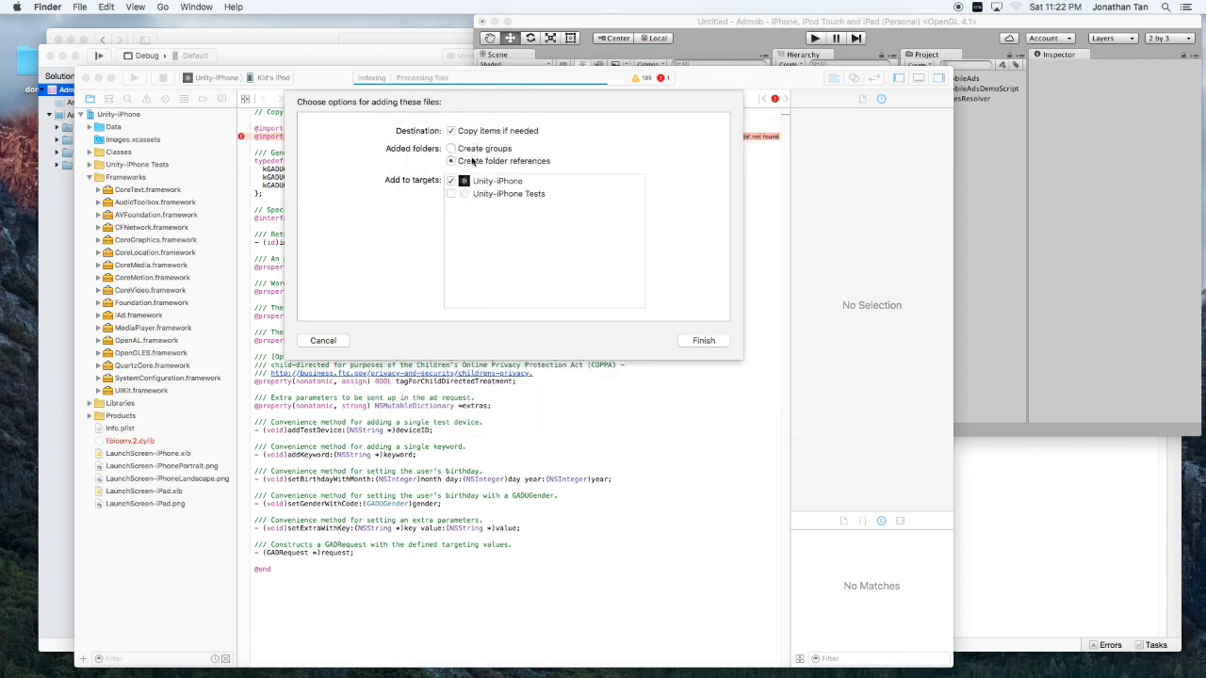
pyautogui.click(702, 343)
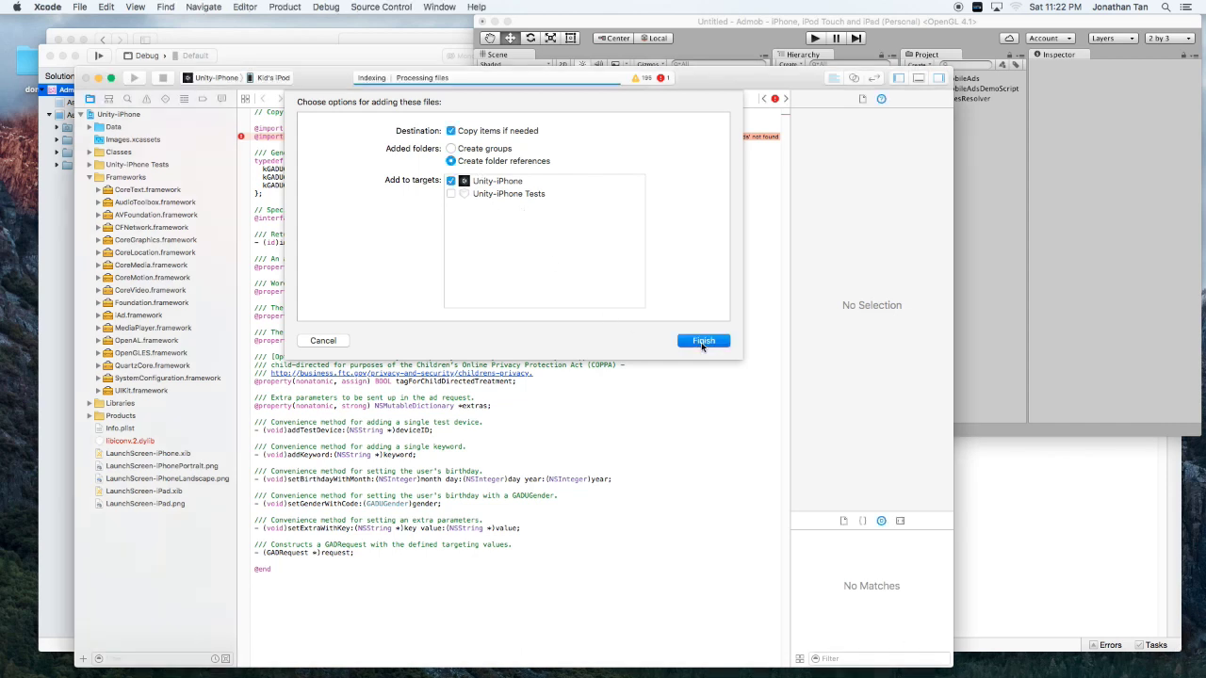
pyautogui.click(703, 341)
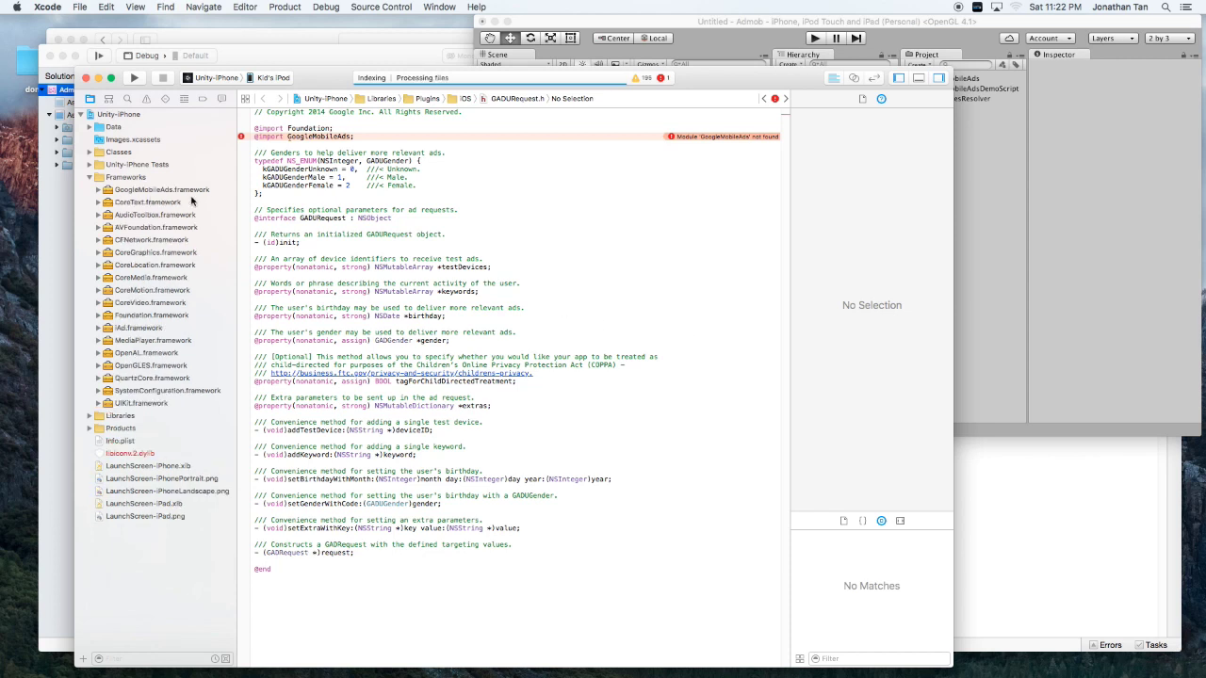
# Build Unity-iPhone for the iPod and view the 'Linker command failed with exit code 1' bitcode error.
pyautogui.click(135, 80)
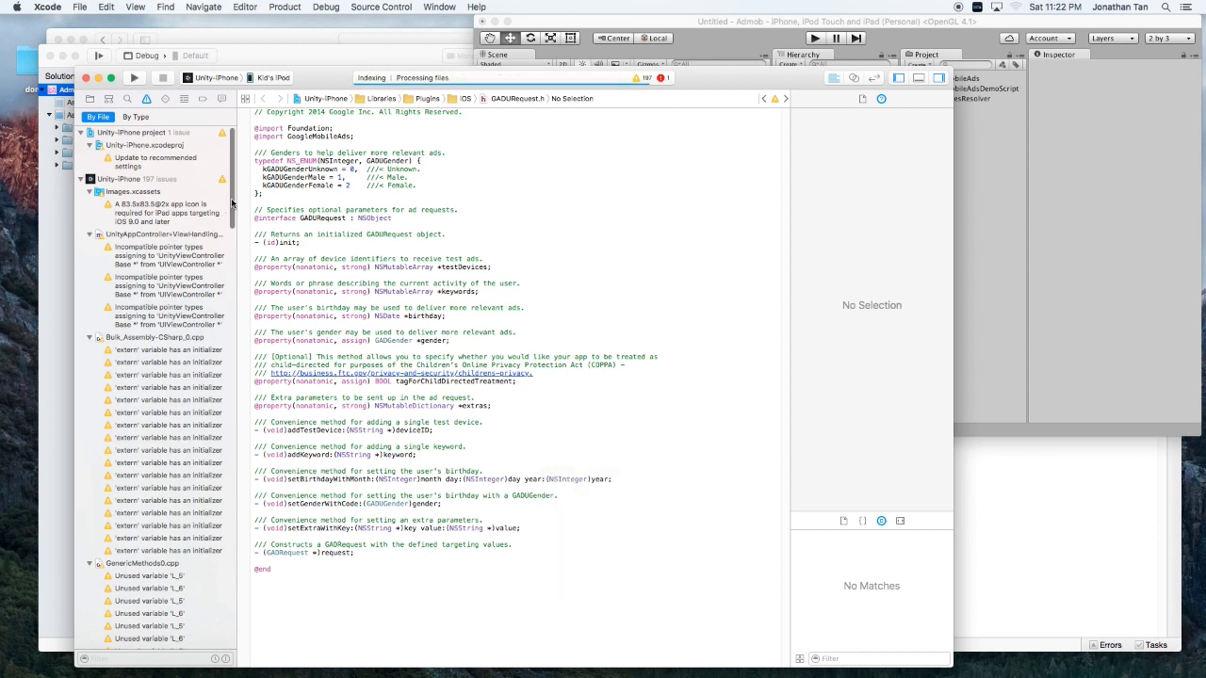
pyautogui.moveTo(231, 203); pyautogui.dragTo(231, 648)
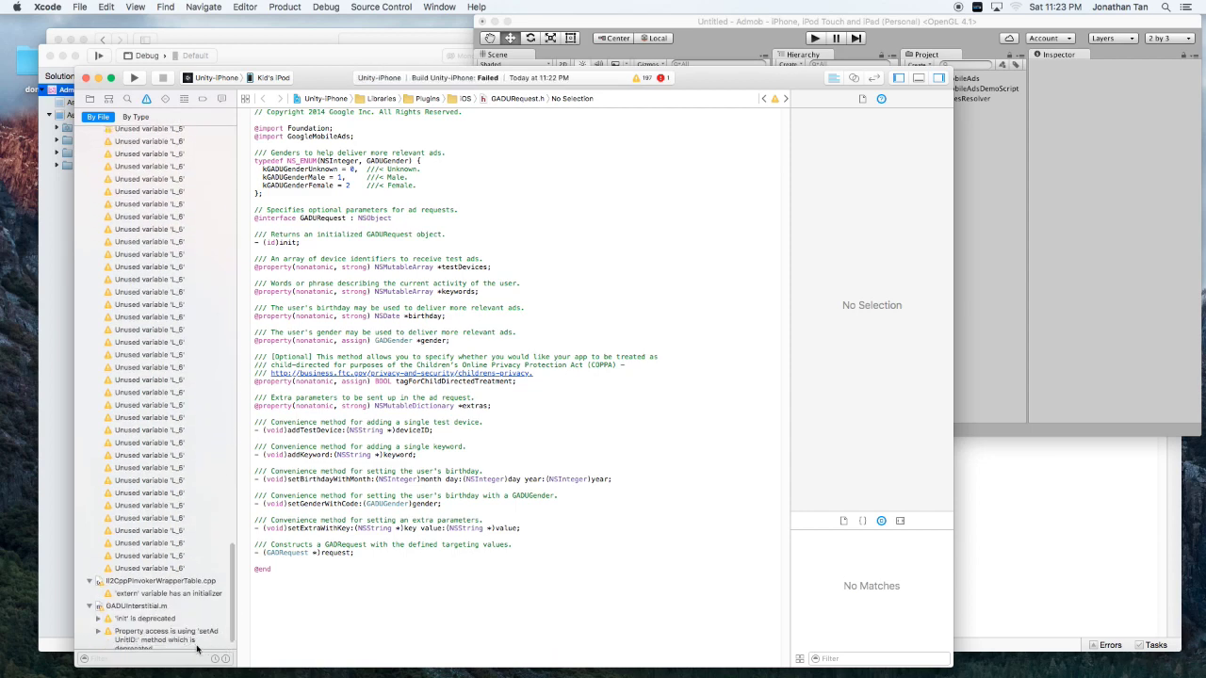
pyautogui.scroll(-1, 198, 641)
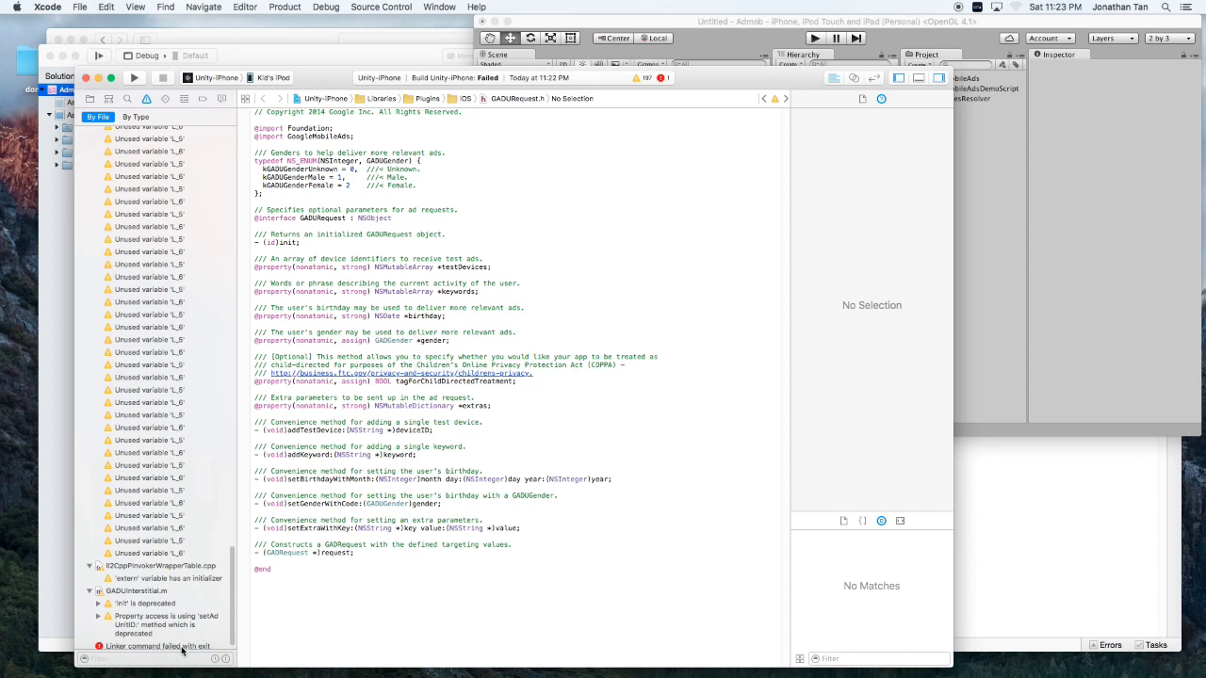
pyautogui.click(182, 647)
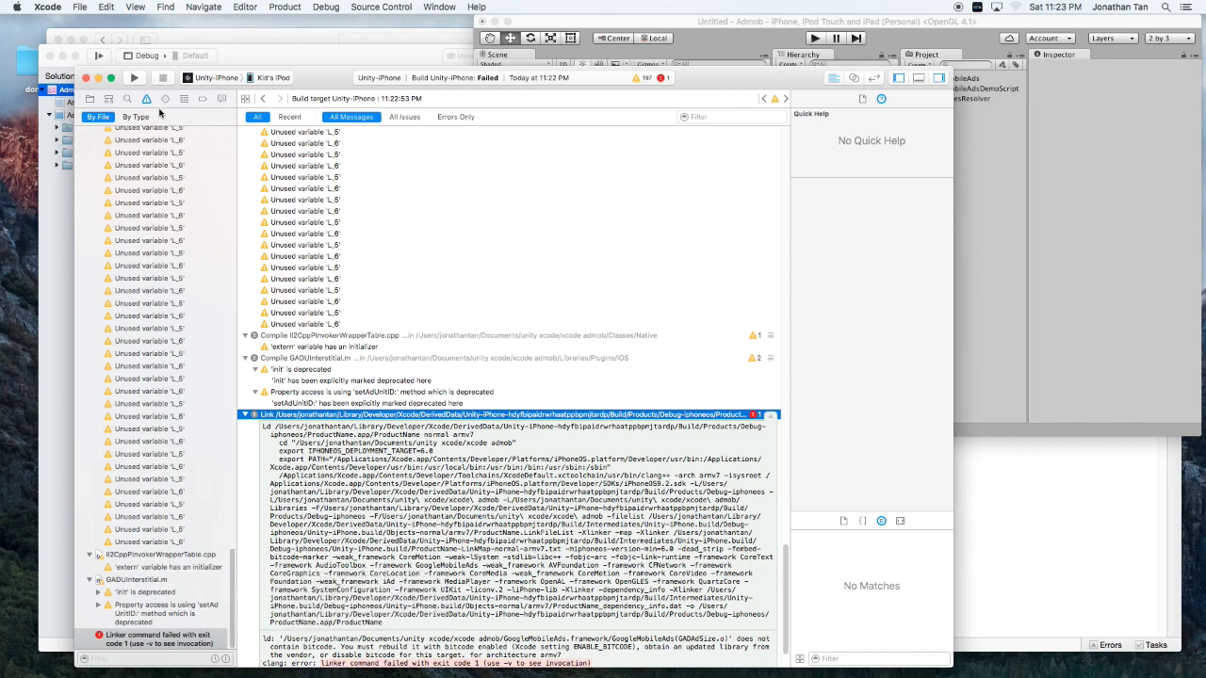
# Set Enable Bitcode to No in the Unity-iPhone build settings and rerun on the iPod.
pyautogui.click(89, 99)
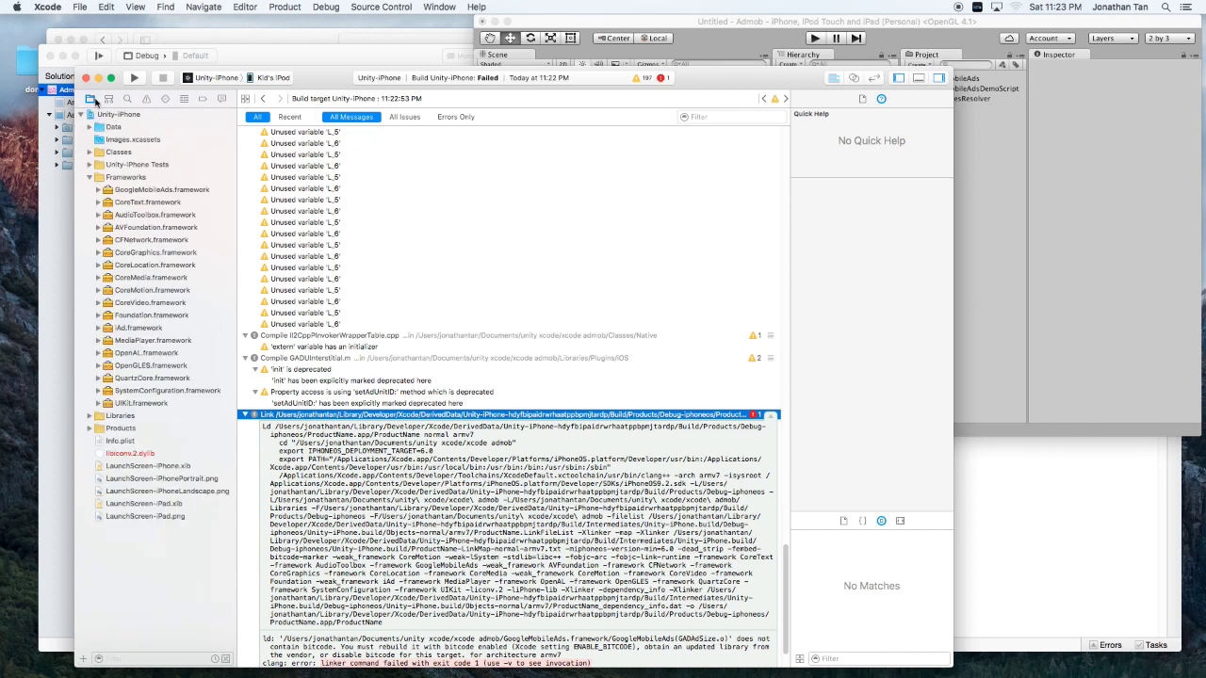
pyautogui.click(113, 114)
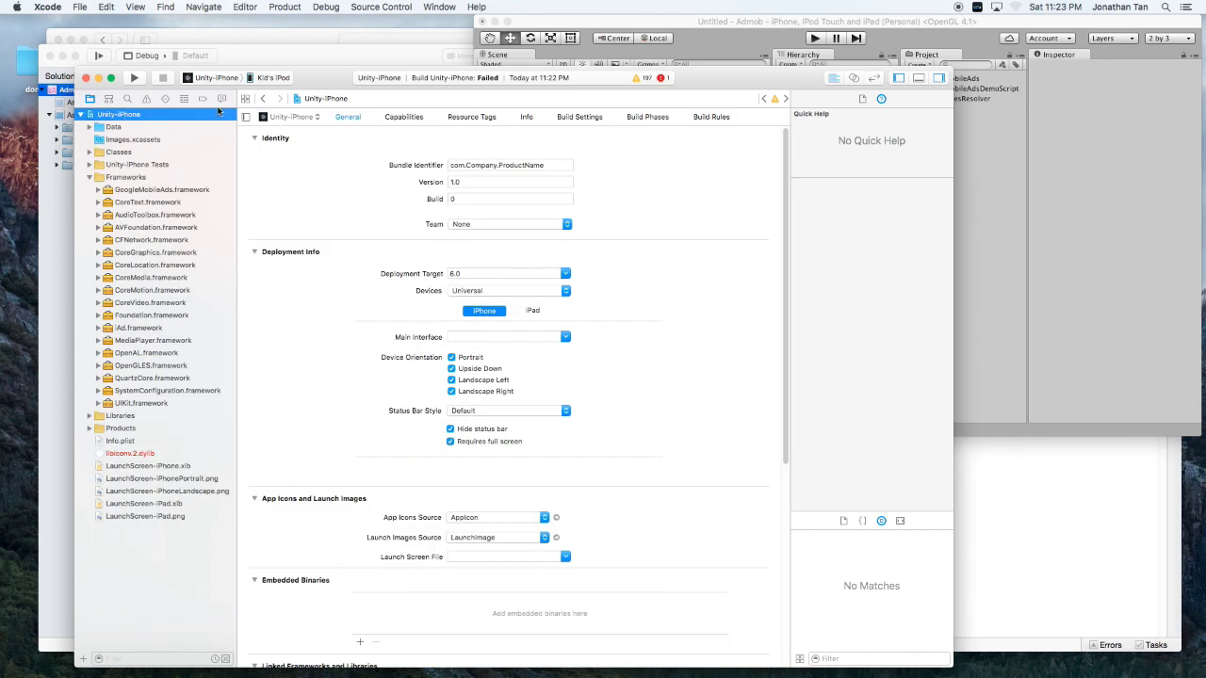
pyautogui.click(575, 118)
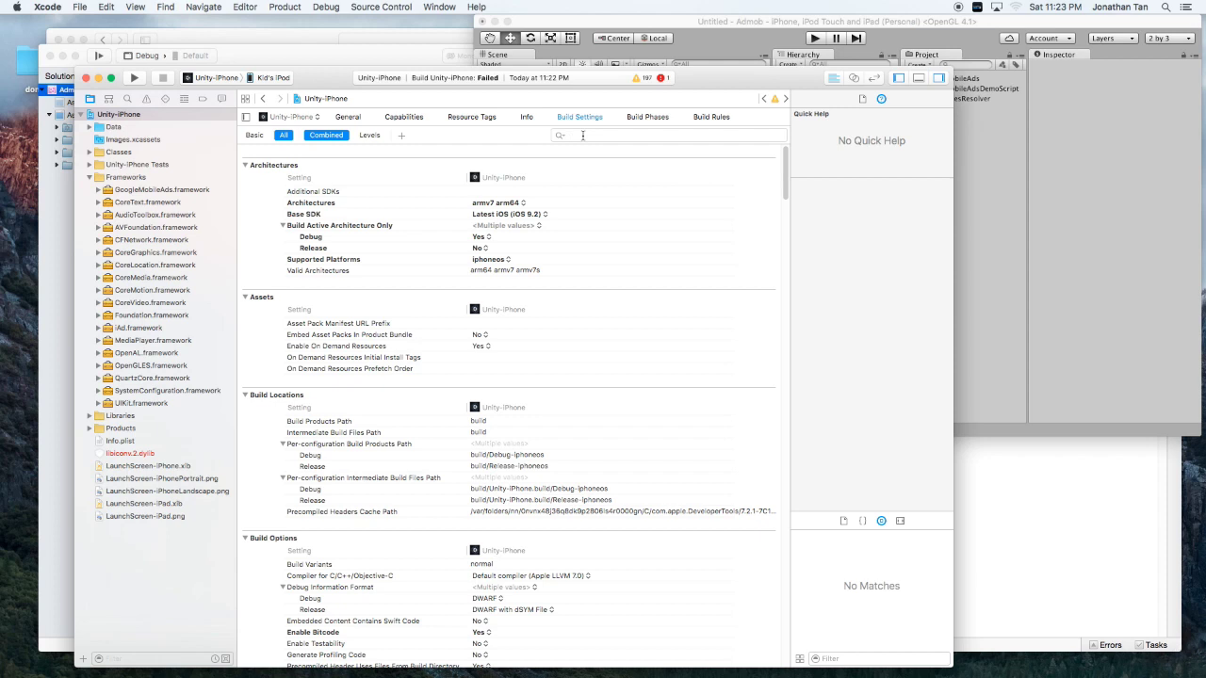
pyautogui.write('bit')
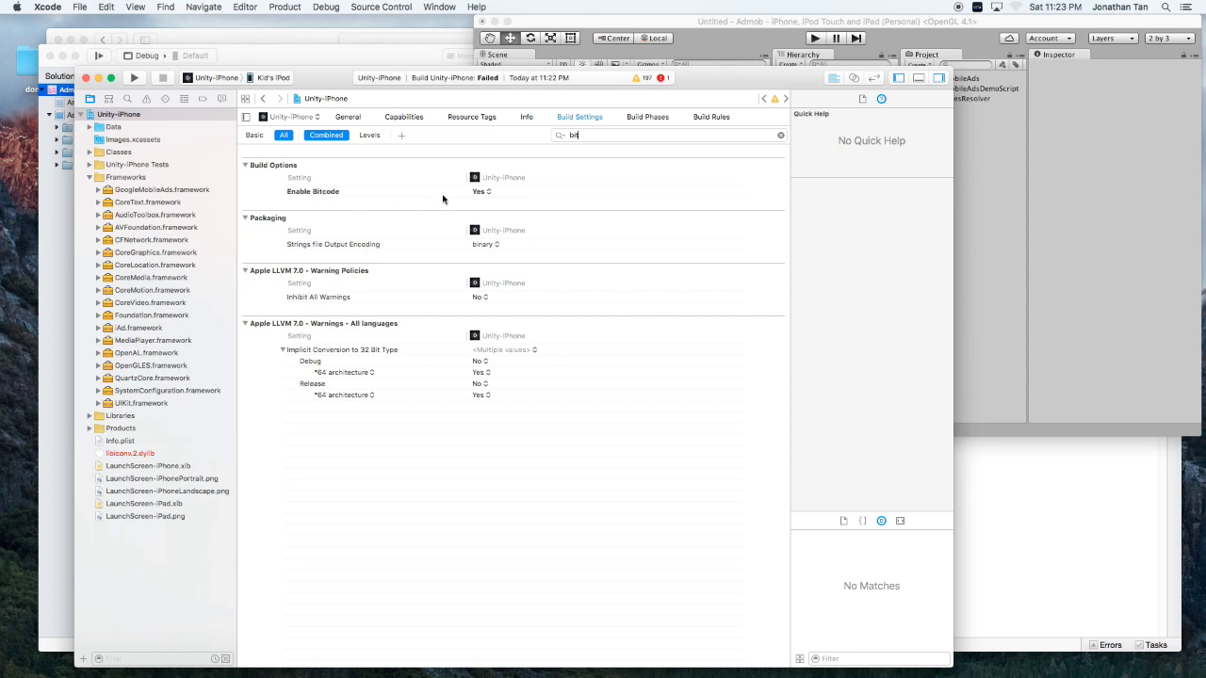
pyautogui.click(483, 191)
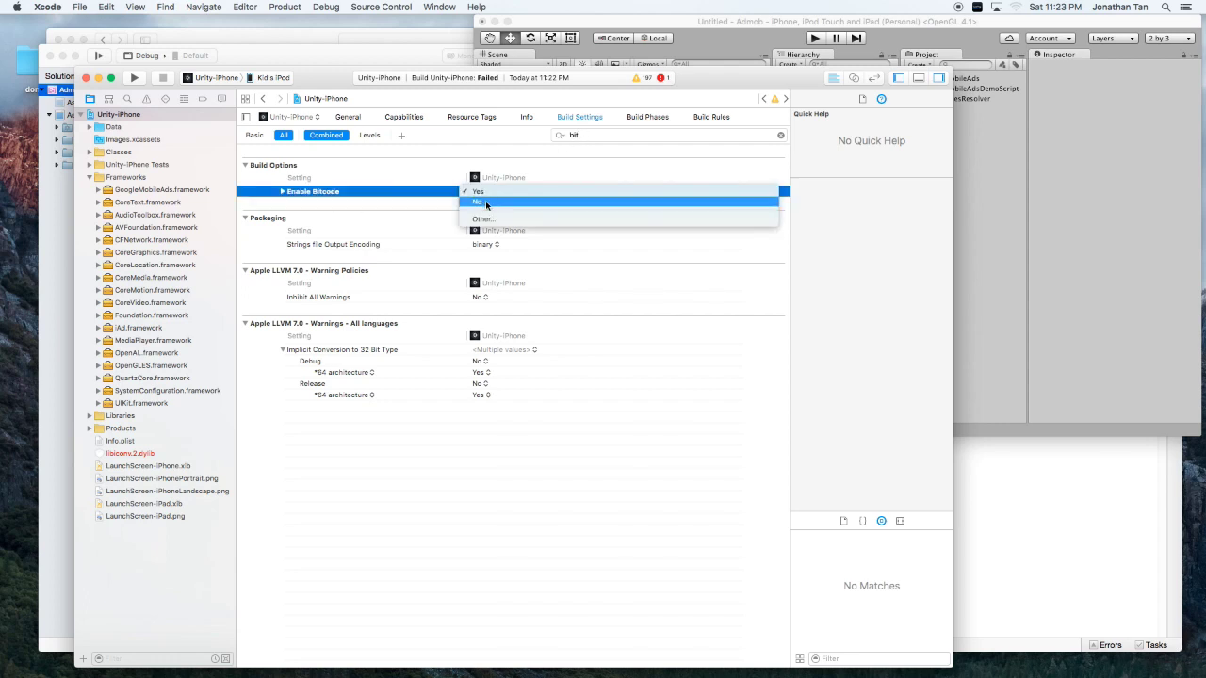
pyautogui.click(486, 202)
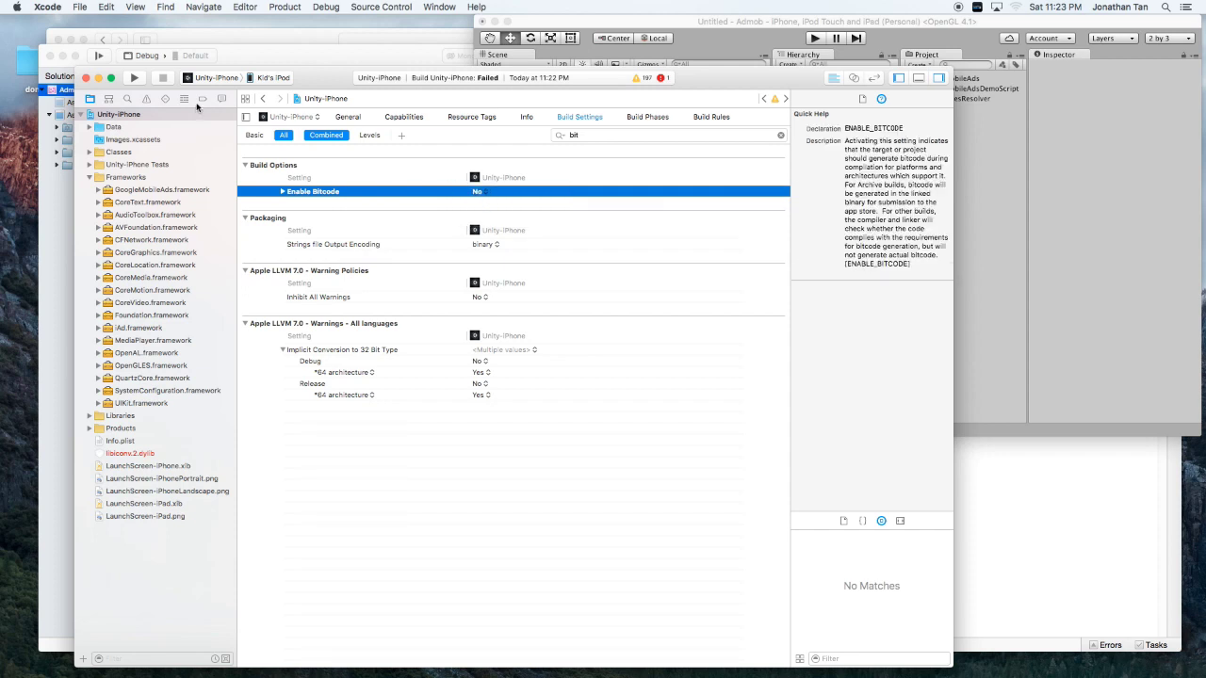
pyautogui.click(134, 80)
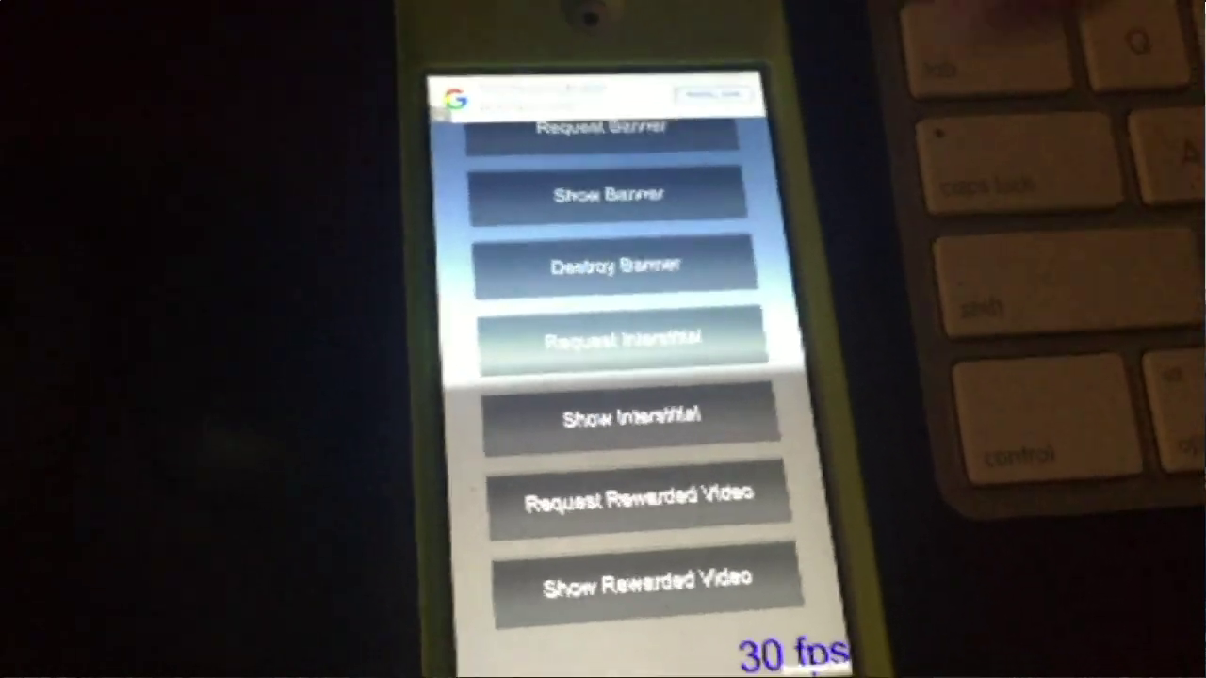
# Destroy the test banner, load, show and close a test interstitial, then show a rewarded video.
pyautogui.click(650, 285)
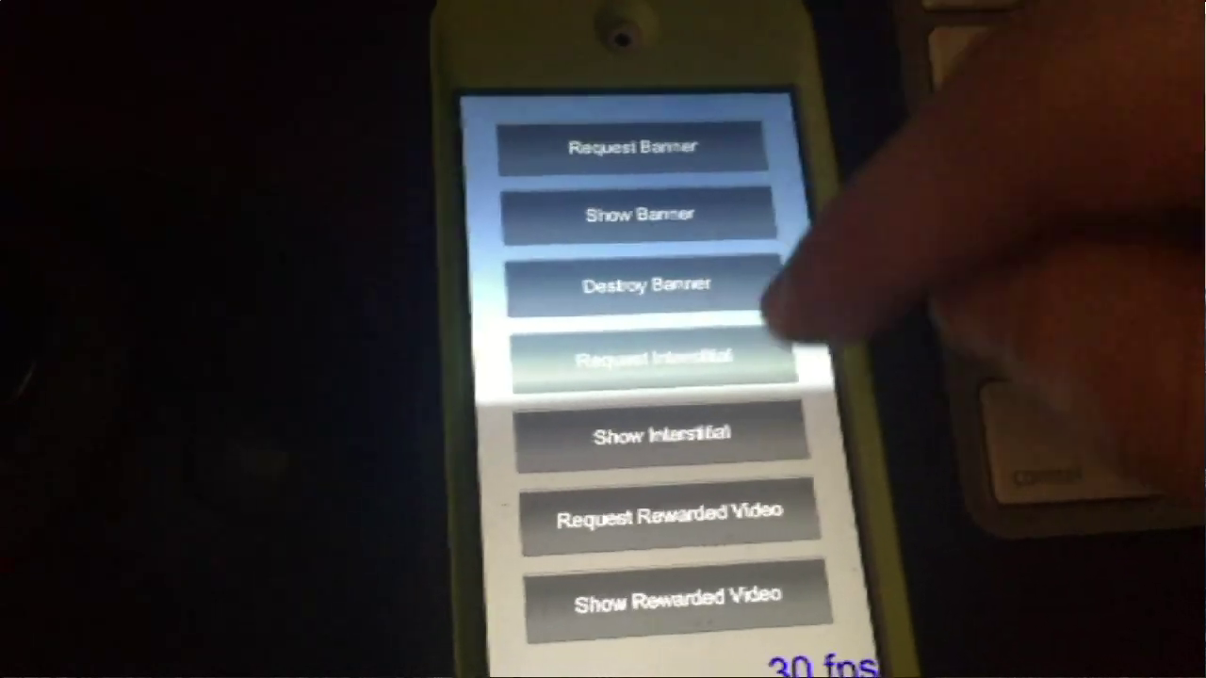
pyautogui.click(721, 372)
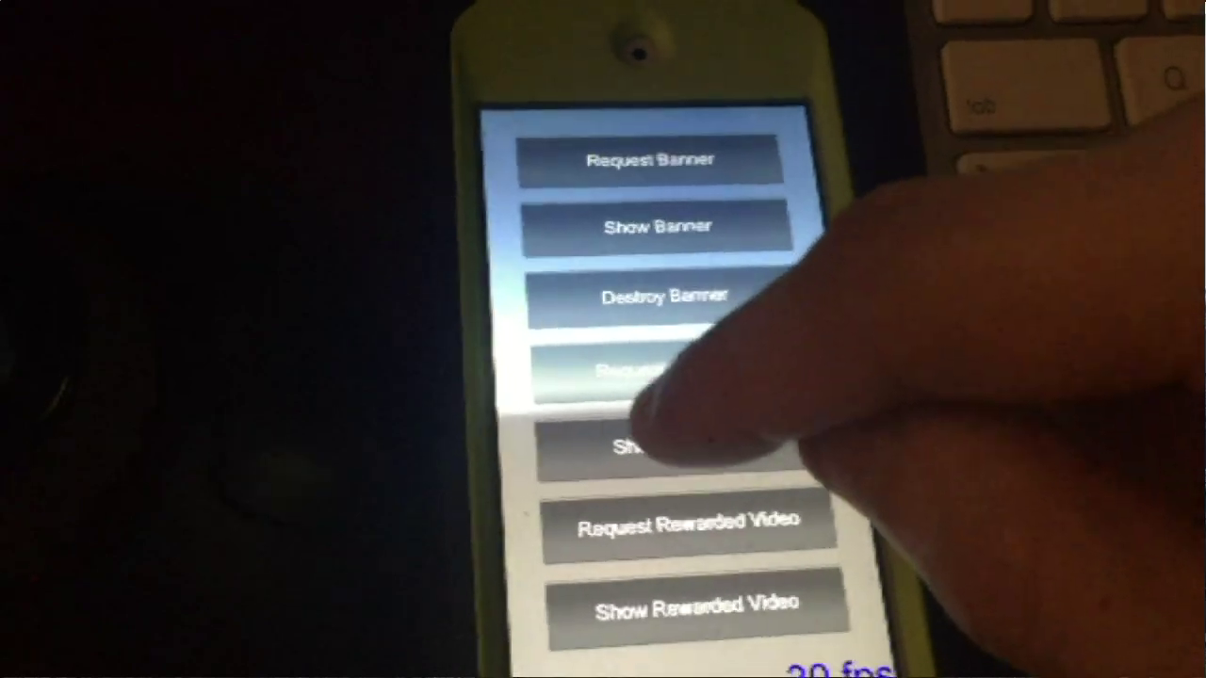
pyautogui.click(684, 443)
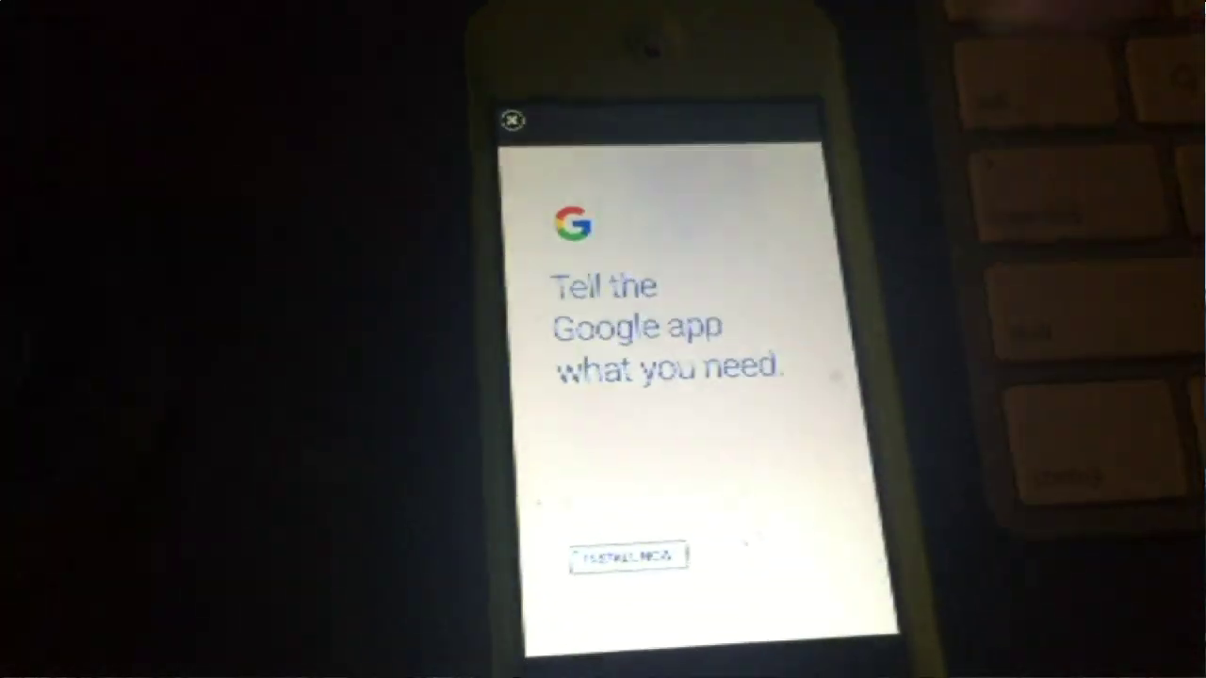
pyautogui.click(511, 111)
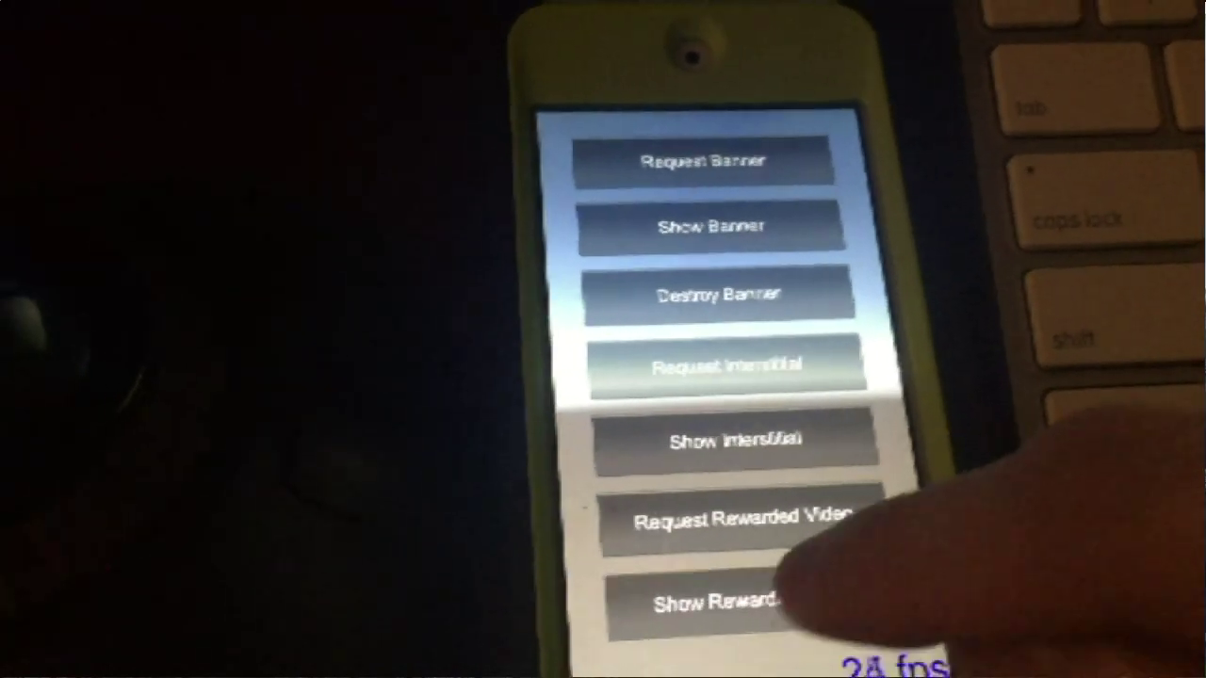
pyautogui.click(801, 596)
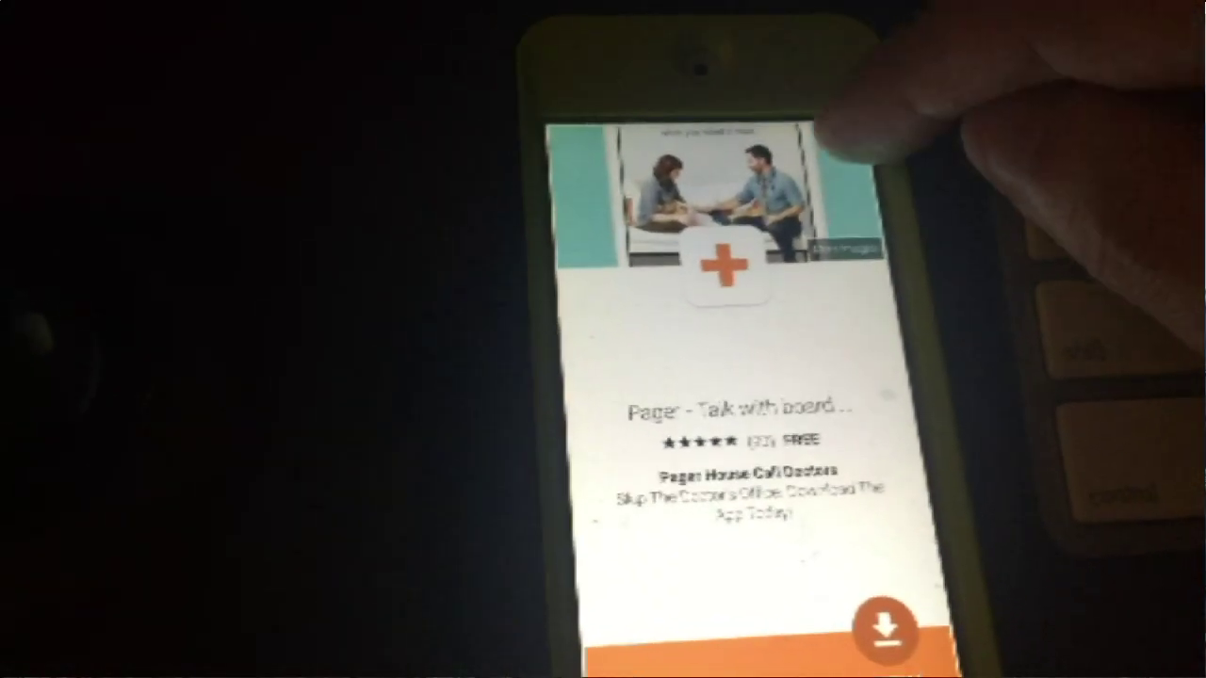